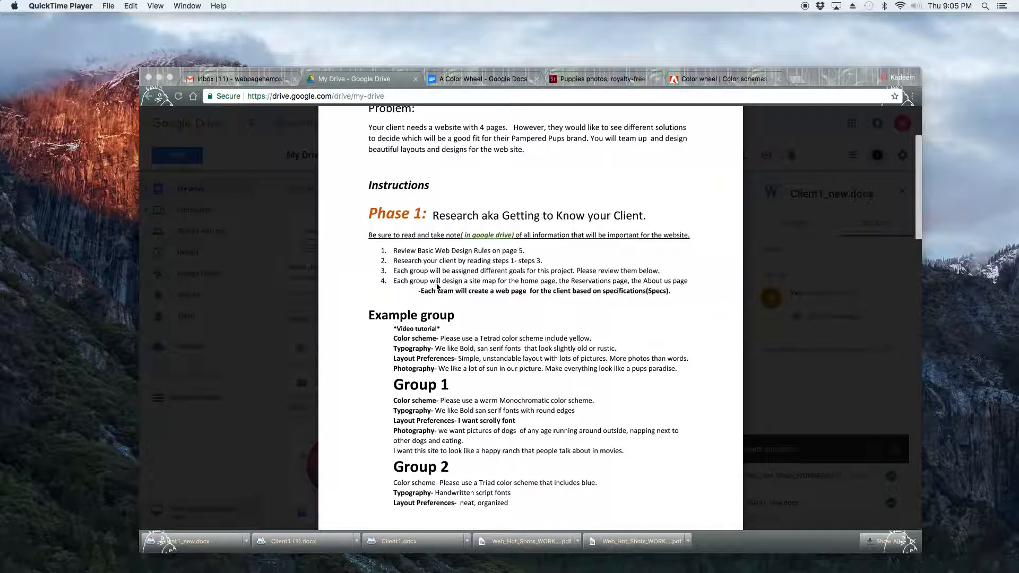
Go to google.com in the color wheel tab.
{"action": "left_click", "coordinate": [487, 79]}
{"action": "left_click", "coordinate": [477, 98]}
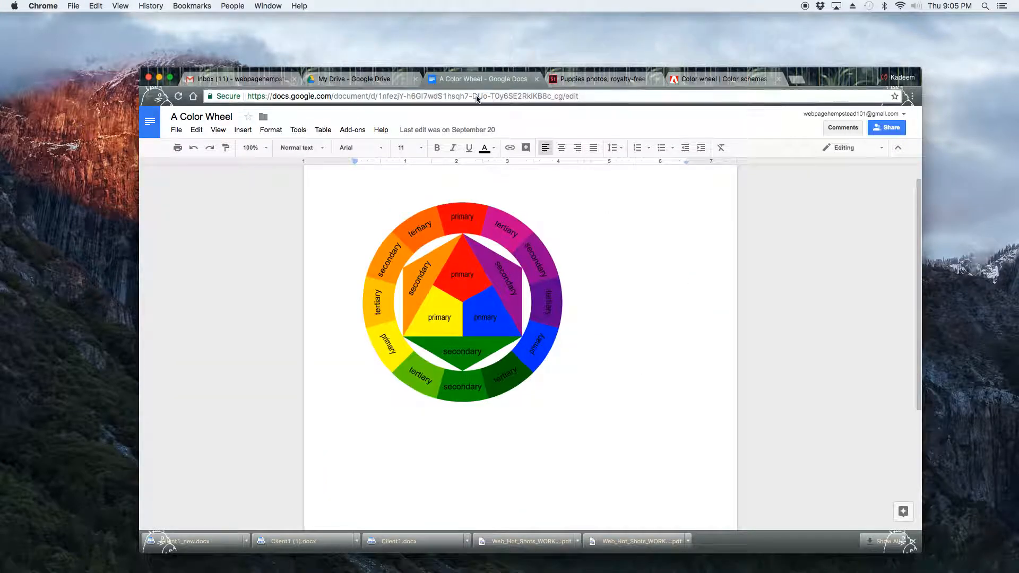
{"action": "type", "text": "google"}
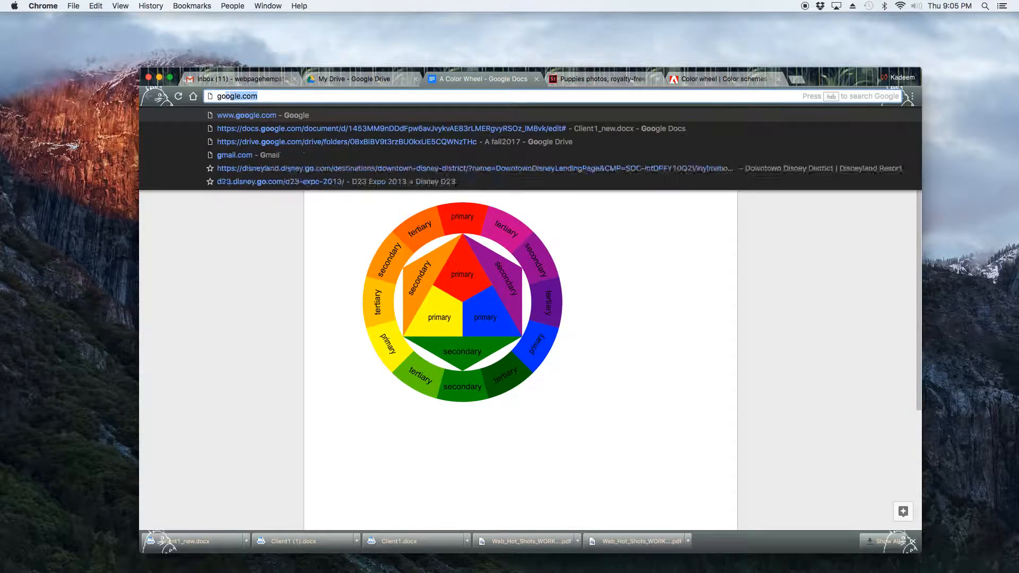
{"action": "key", "text": "BackSpace"}
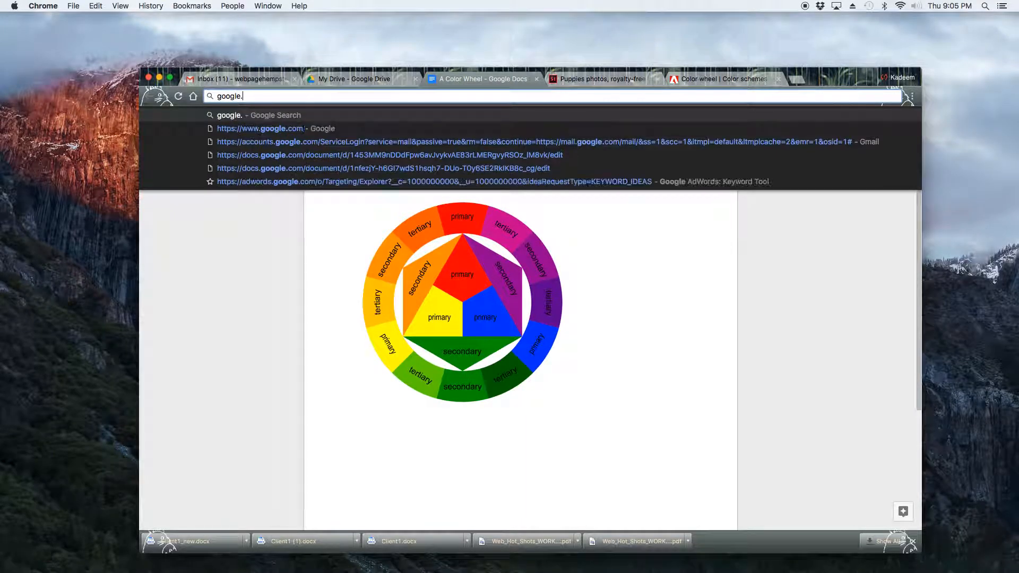
{"action": "type", "text": ".com"}
{"action": "key", "text": "Return"}
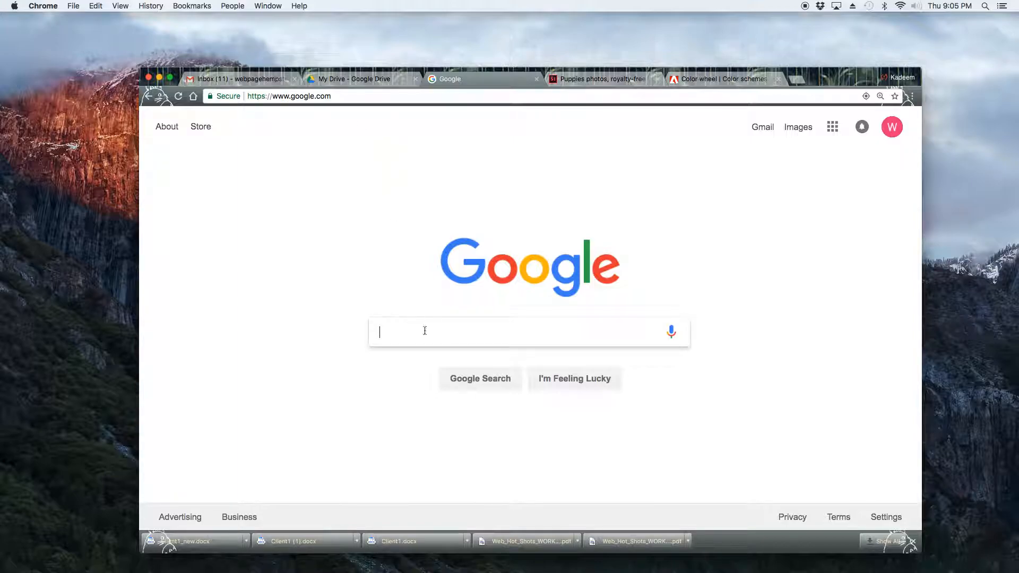
Search Google for awwwards.
{"action": "left_click", "coordinate": [424, 331]}
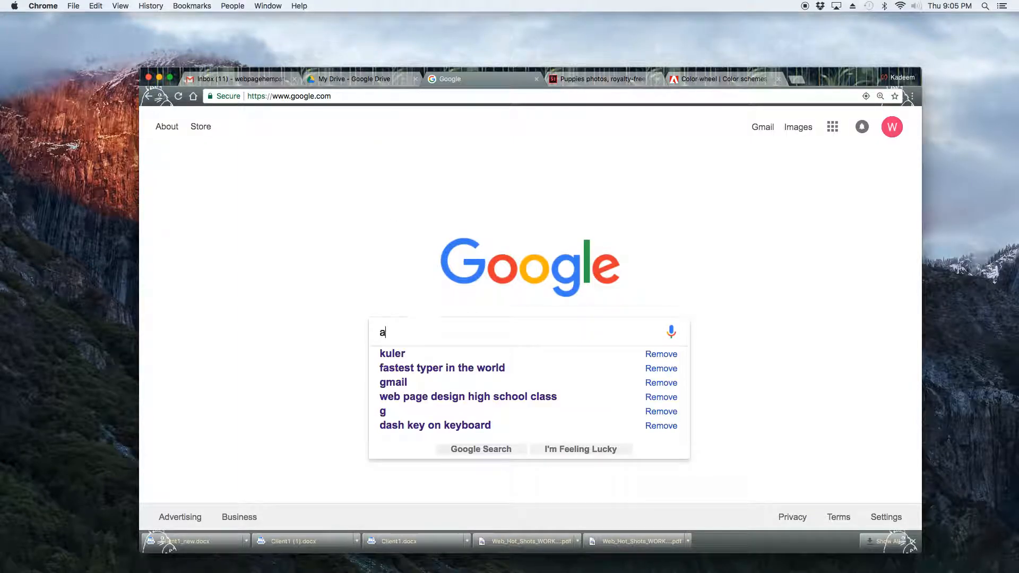
{"action": "type", "text": "awww"}
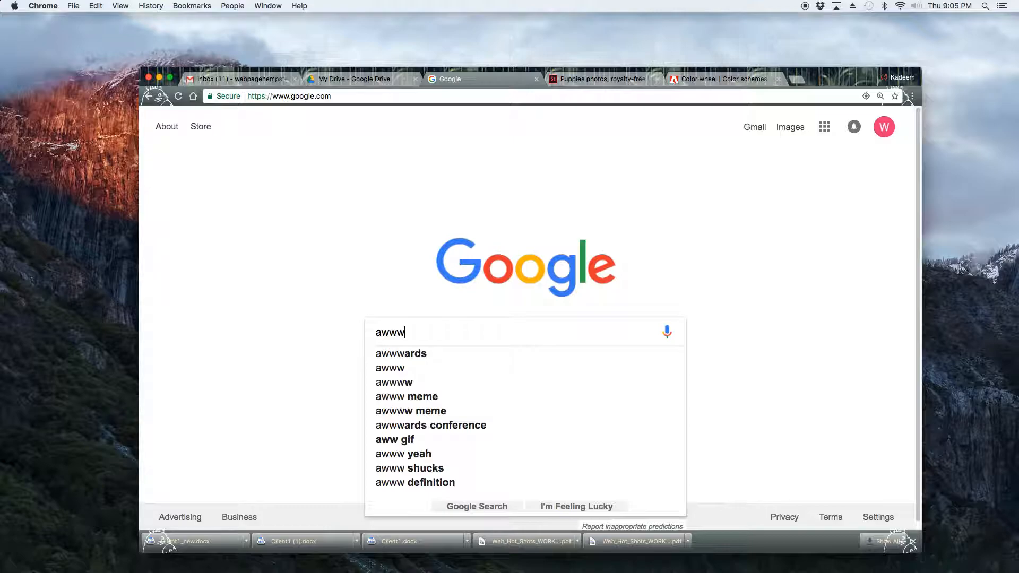
{"action": "type", "text": "a"}
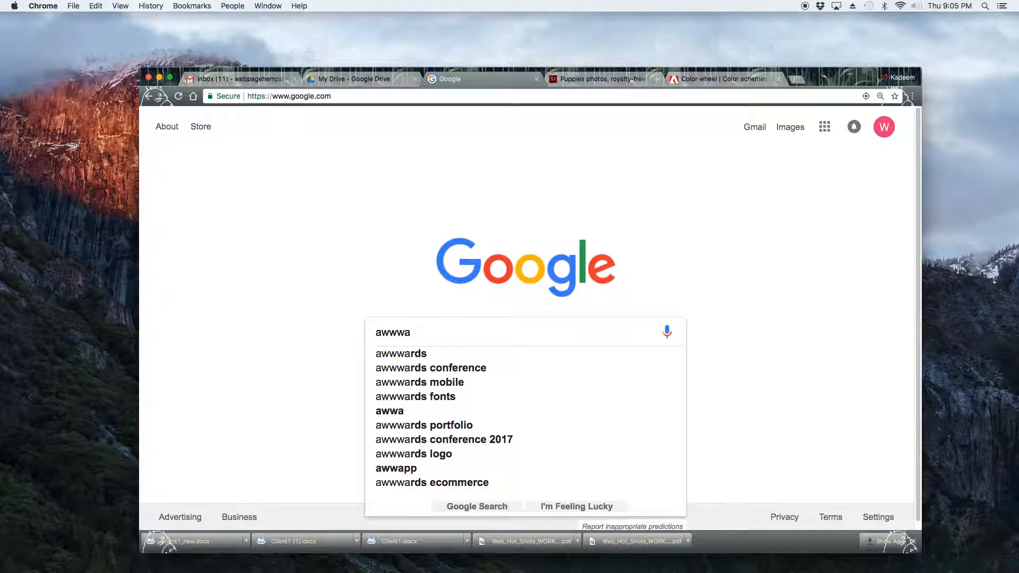
{"action": "key", "text": "Down"}
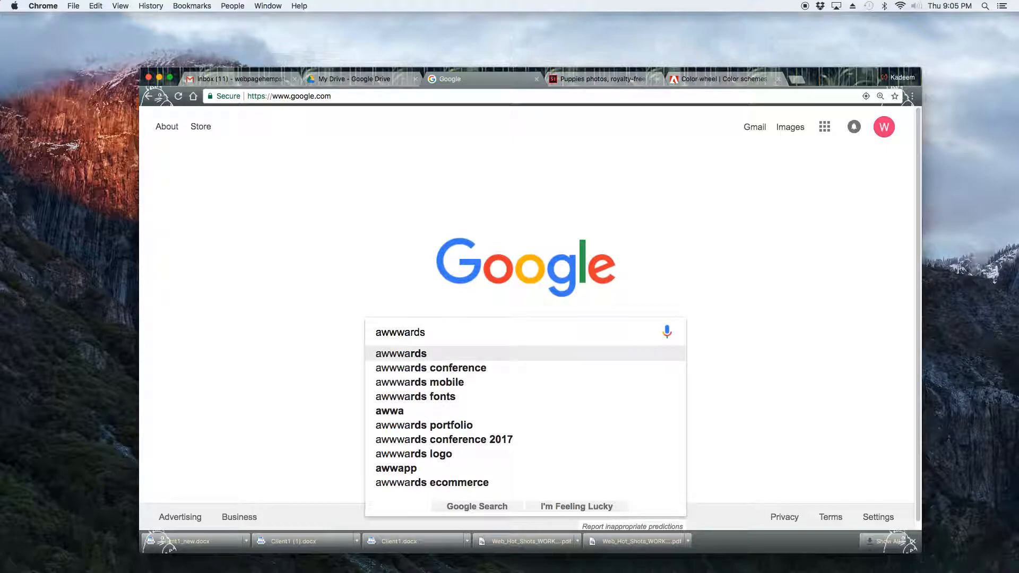
{"action": "key", "text": "Return"}
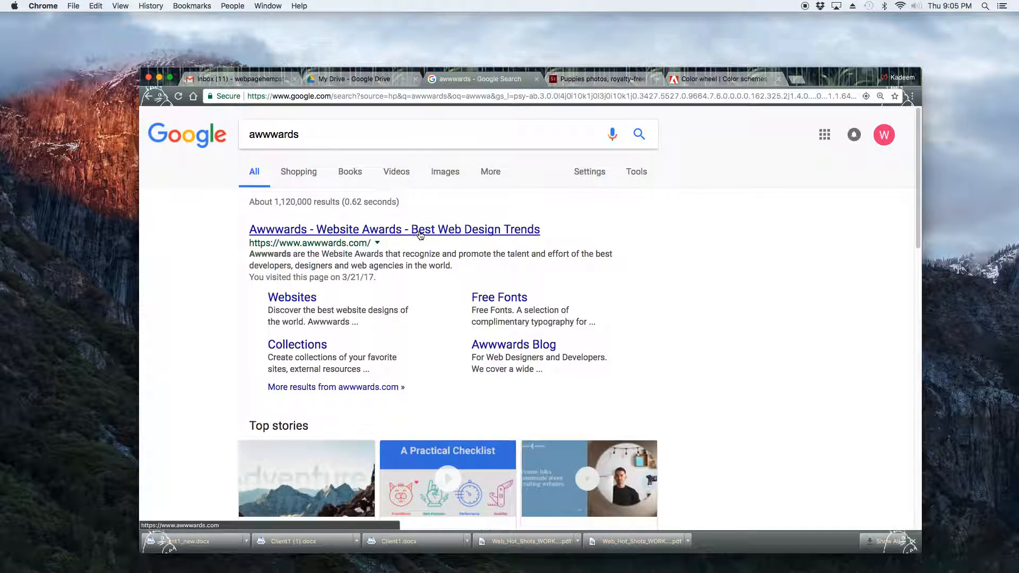
Open the Awwwards website and browse its Sites of the day section.
{"action": "left_click", "coordinate": [432, 235]}
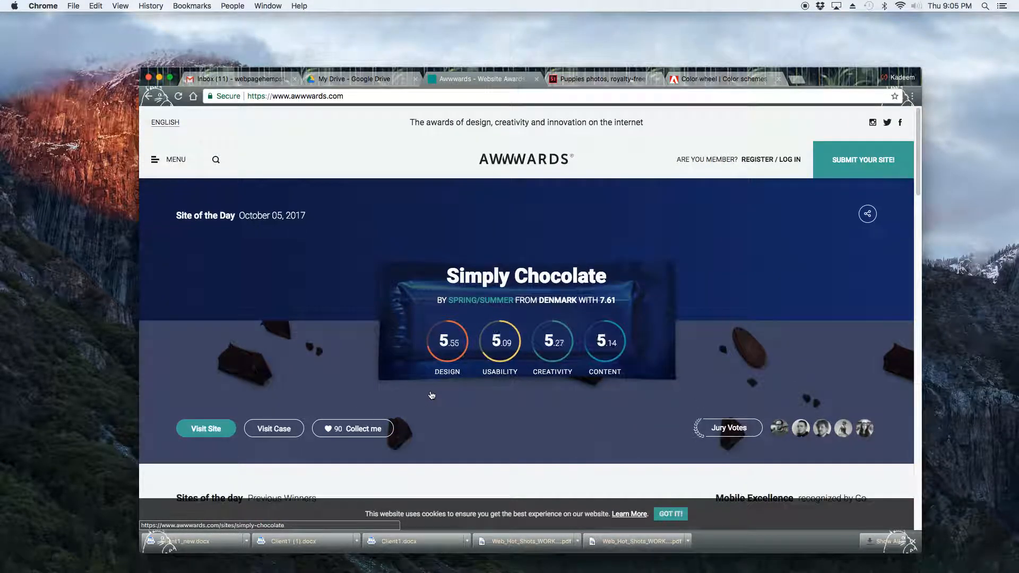
{"action": "scroll", "coordinate": [432, 395], "scroll_direction": "down", "scroll_amount": 5}
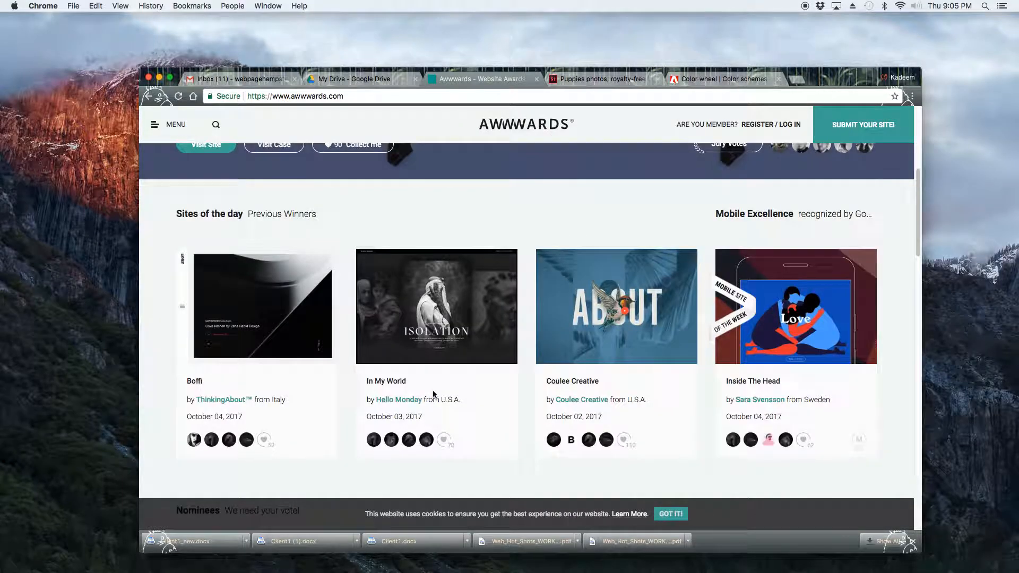
{"action": "scroll", "coordinate": [434, 394], "scroll_direction": "down", "scroll_amount": 1}
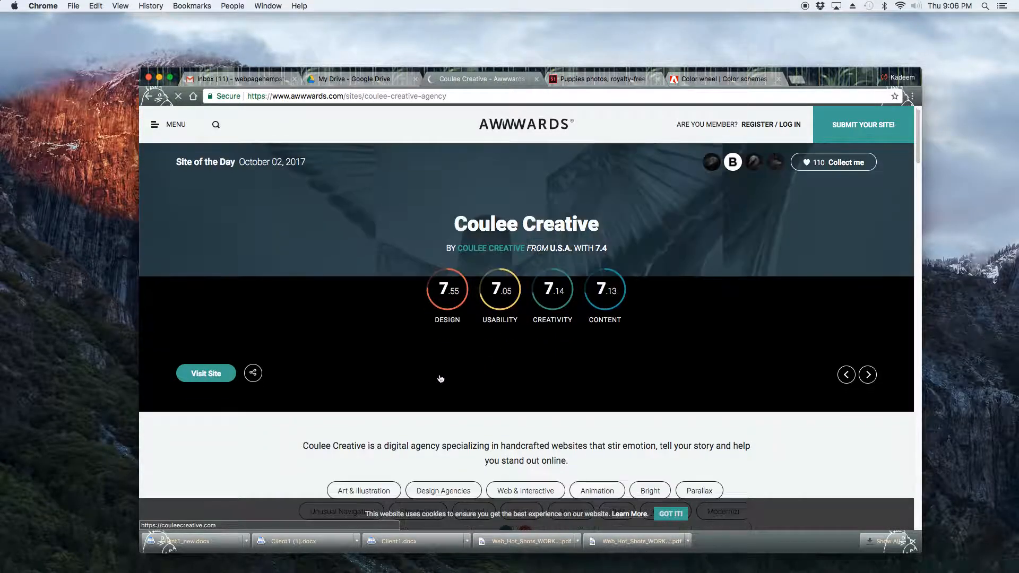
Browse the Coulee Creative entry and open its live website.
{"action": "scroll", "coordinate": [453, 378], "scroll_direction": "down", "scroll_amount": 10}
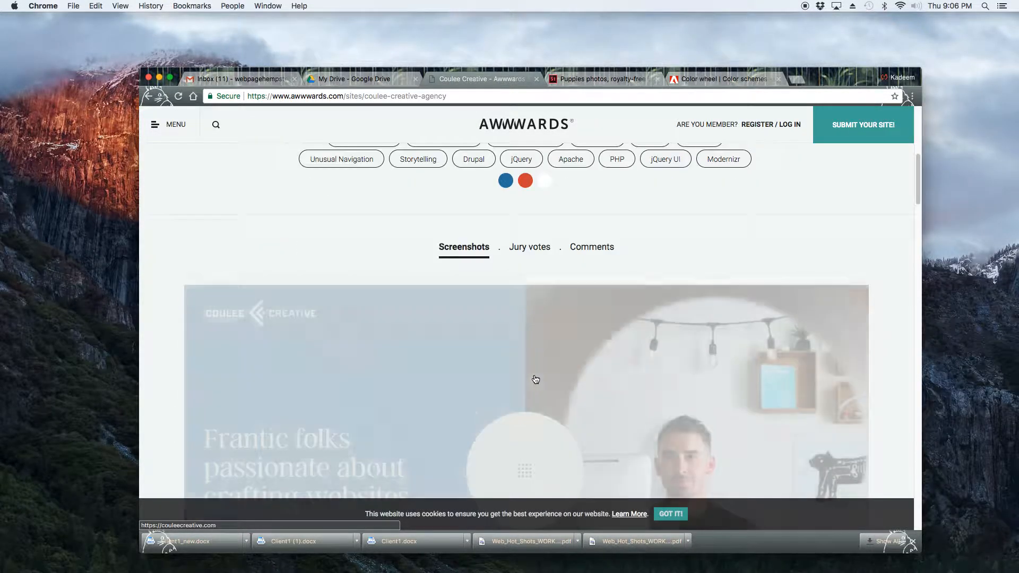
{"action": "scroll", "coordinate": [537, 378], "scroll_direction": "down", "scroll_amount": 4}
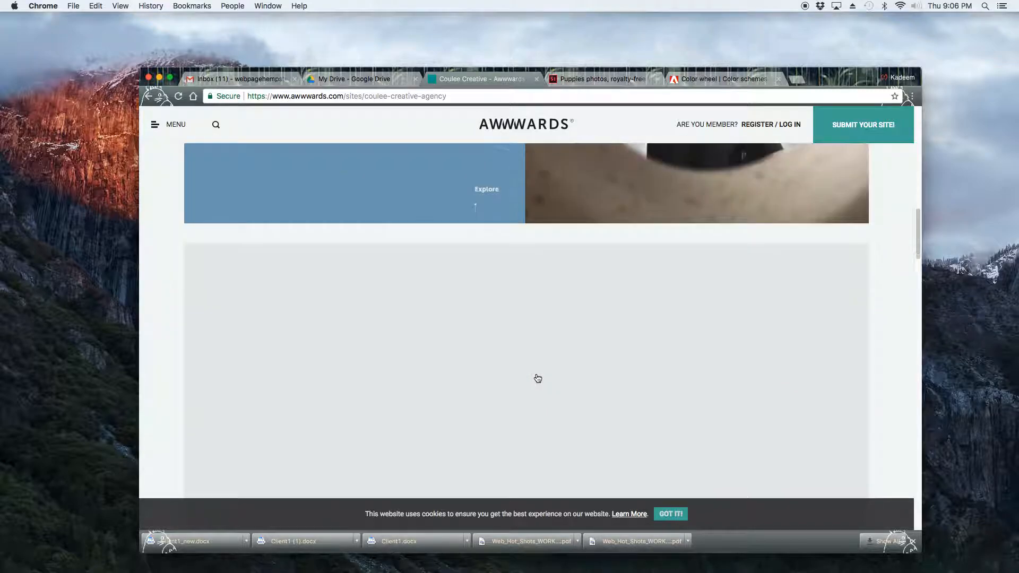
{"action": "scroll", "coordinate": [537, 378], "scroll_direction": "up", "scroll_amount": 6}
{"action": "left_click", "coordinate": [460, 313]}
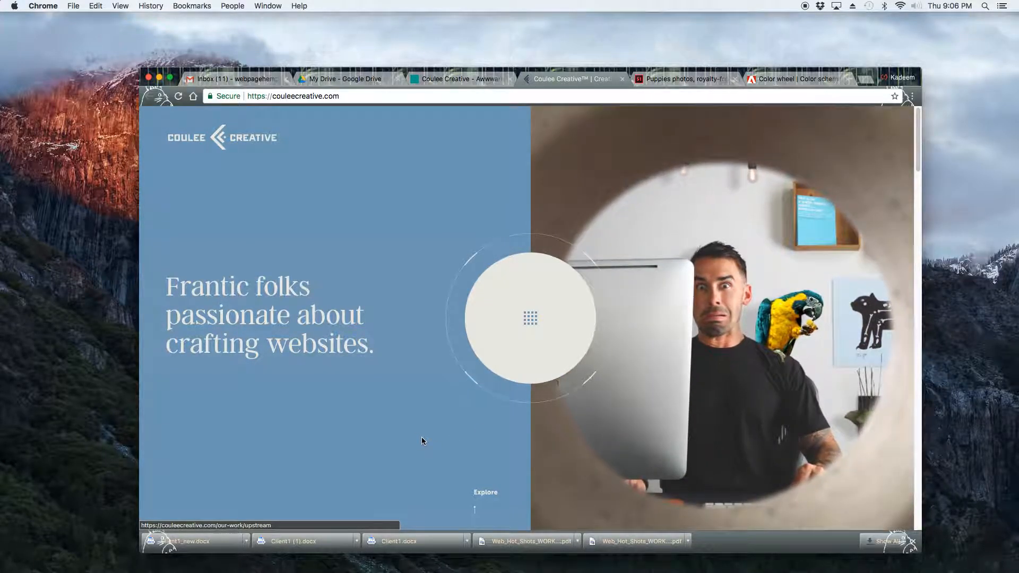
Open the Coulee Creative site's navigation menu and scroll through its pages.
{"action": "left_click", "coordinate": [532, 321]}
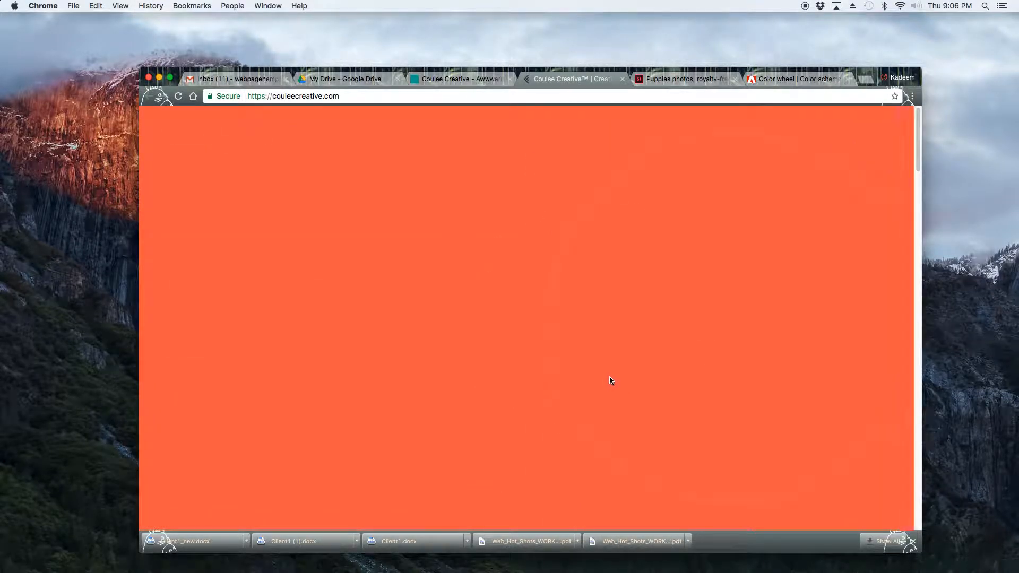
{"action": "scroll", "coordinate": [610, 377], "scroll_direction": "down", "scroll_amount": 1}
{"action": "scroll", "coordinate": [614, 378], "scroll_direction": "up", "scroll_amount": 1}
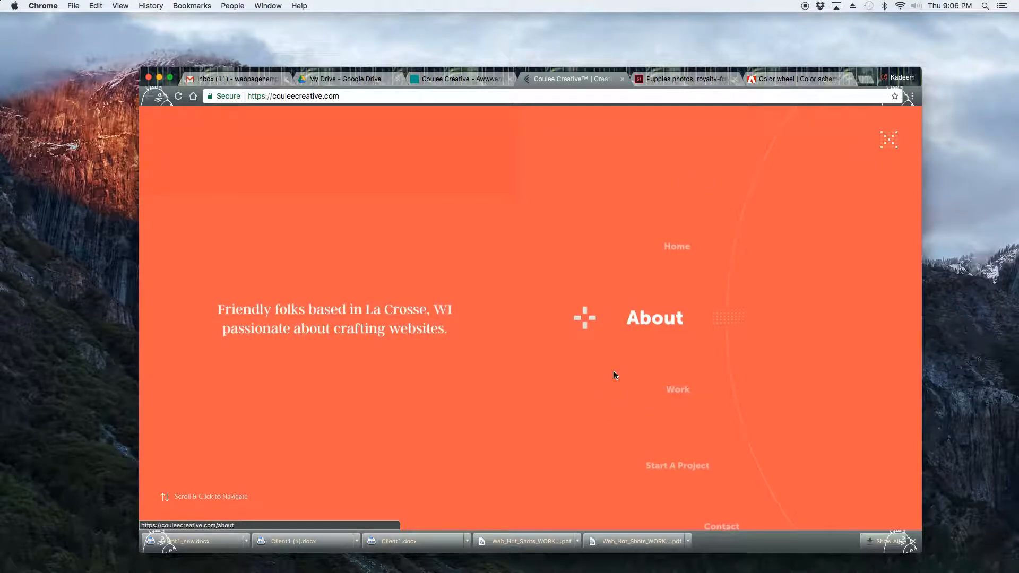
Return to the Awwwards tab and search its websites for pictures.
{"action": "left_click", "coordinate": [623, 79]}
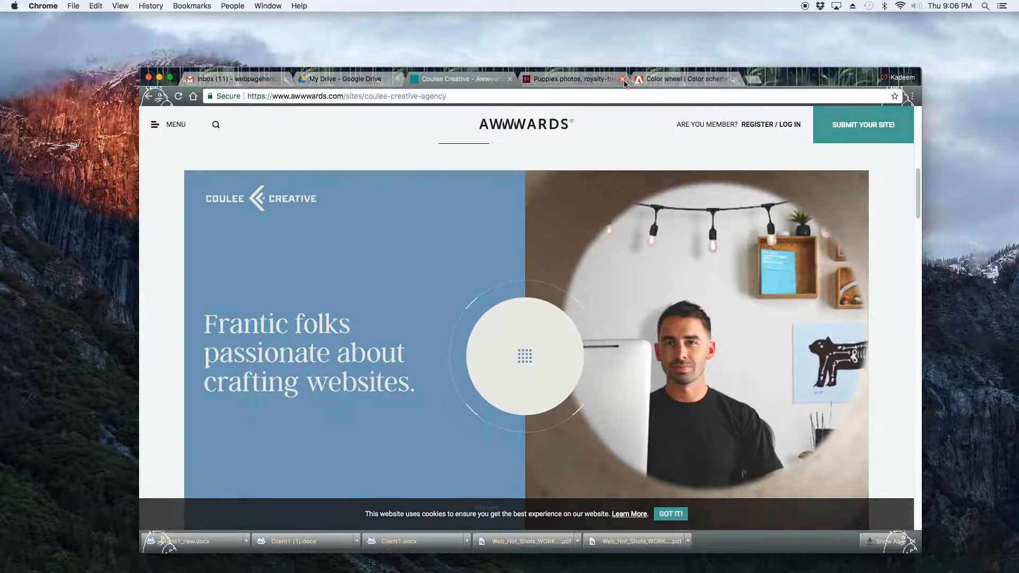
{"action": "left_click", "coordinate": [216, 126]}
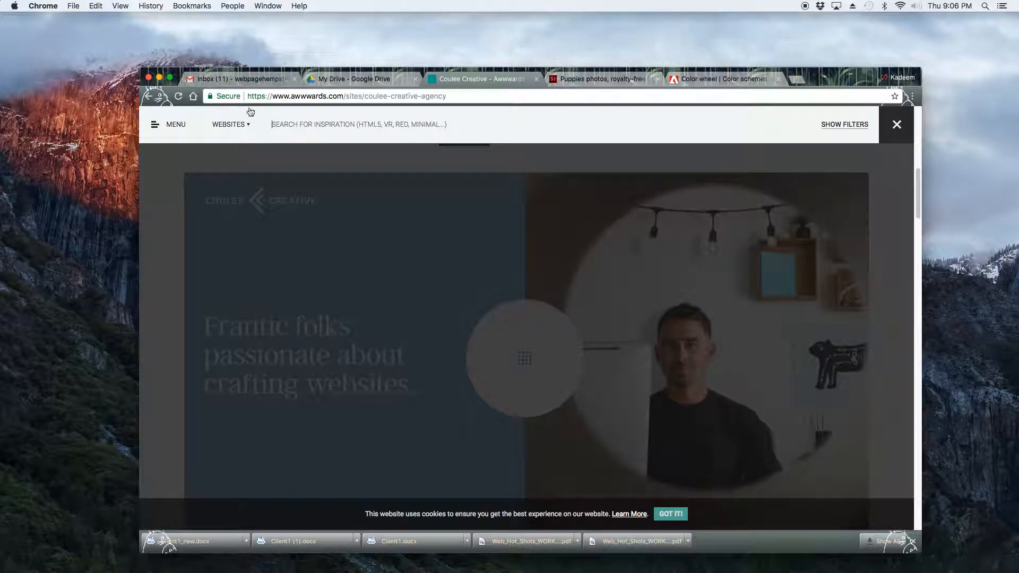
{"action": "mouse_move", "coordinate": [246, 130]}
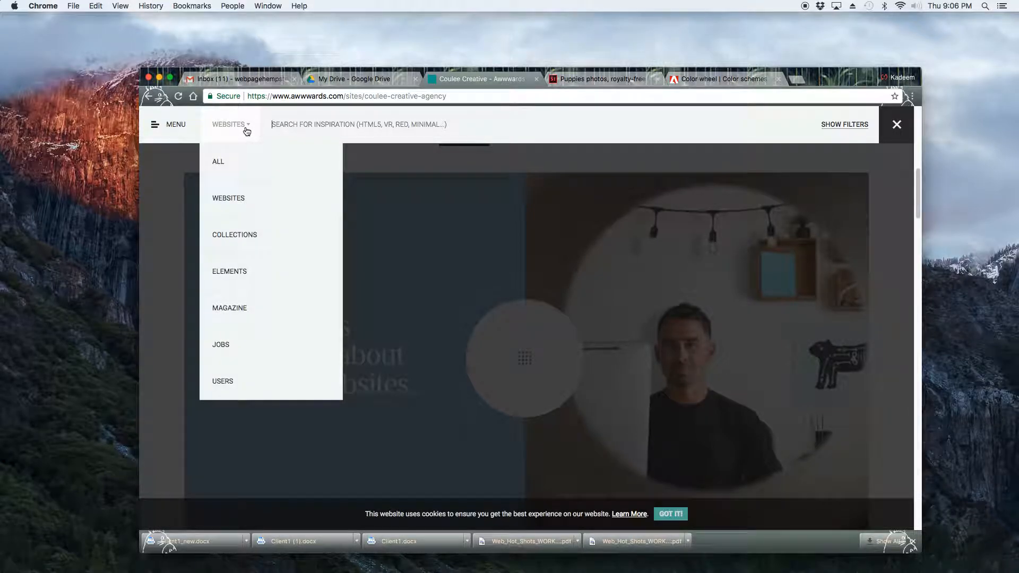
{"action": "left_click", "coordinate": [241, 202]}
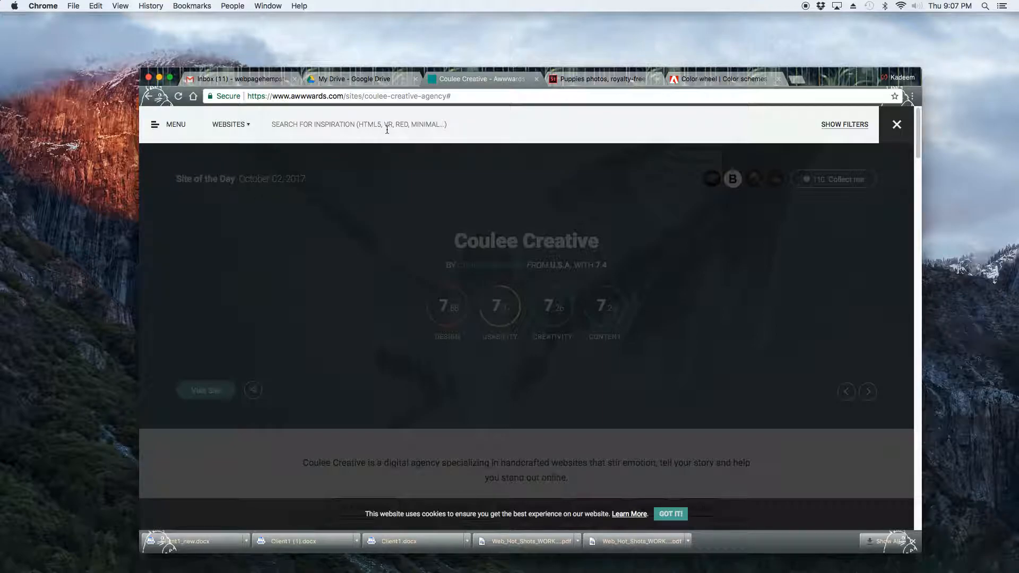
{"action": "type", "text": "PICTURES"}
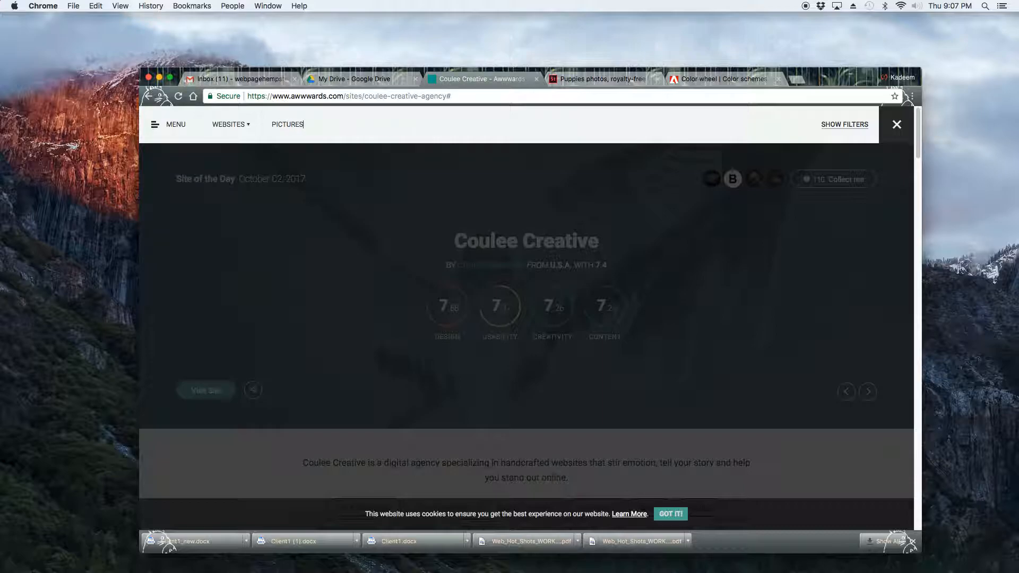
{"action": "key", "text": "Return"}
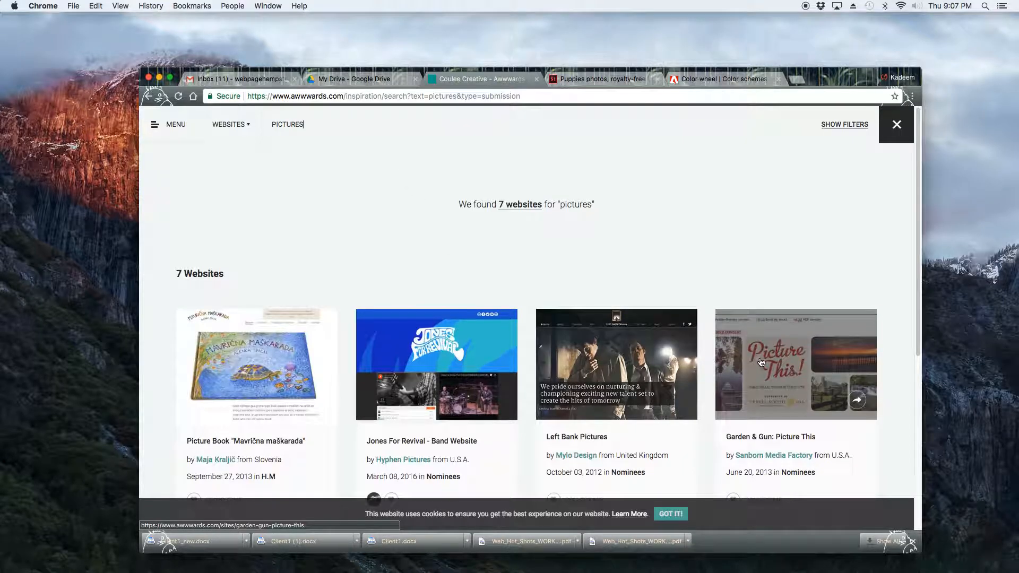
Open the Garden & Gun: Picture This entry and its live site.
{"action": "left_click", "coordinate": [794, 368]}
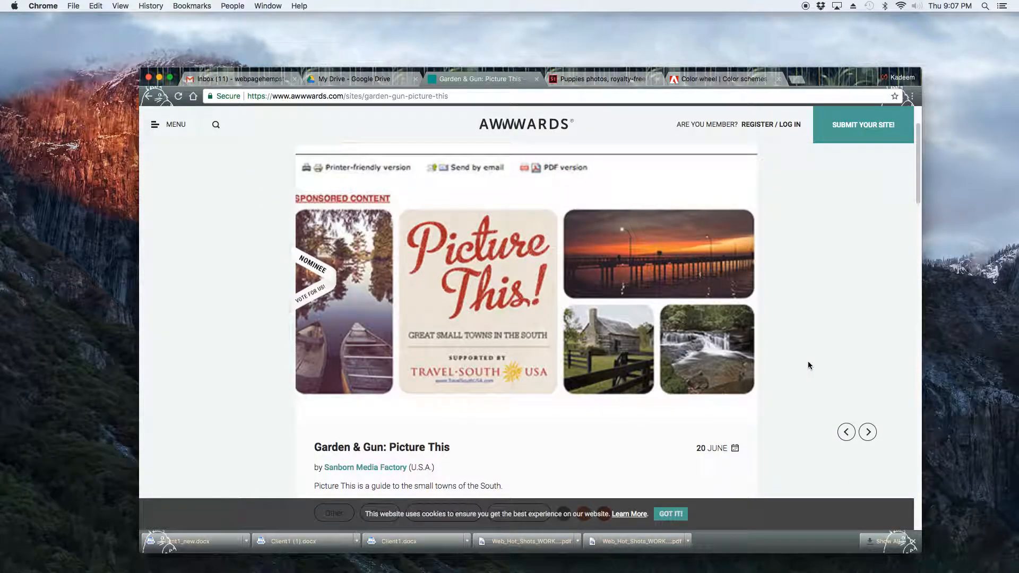
{"action": "left_click", "coordinate": [491, 289]}
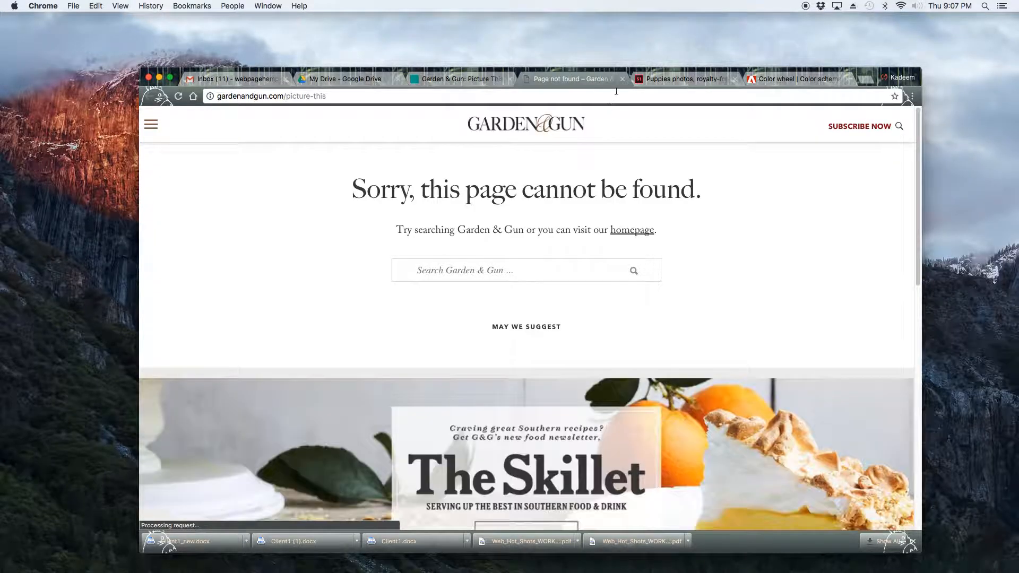
Scroll the Garden & Gun page and open The Skillet newsletter feature.
{"action": "scroll", "coordinate": [640, 263], "scroll_direction": "down", "scroll_amount": 6}
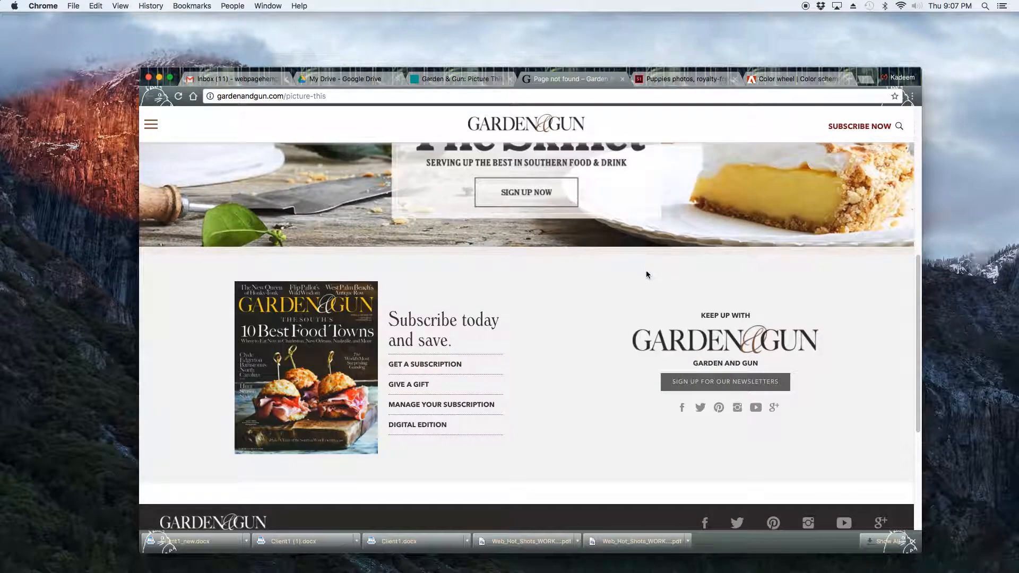
{"action": "scroll", "coordinate": [657, 289], "scroll_direction": "up", "scroll_amount": 4}
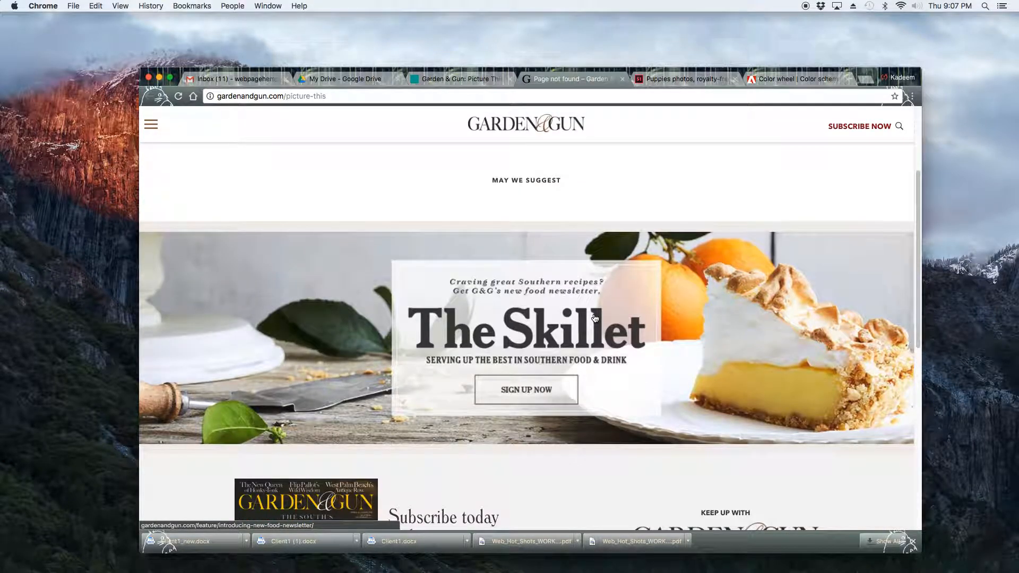
{"action": "left_click", "coordinate": [595, 318]}
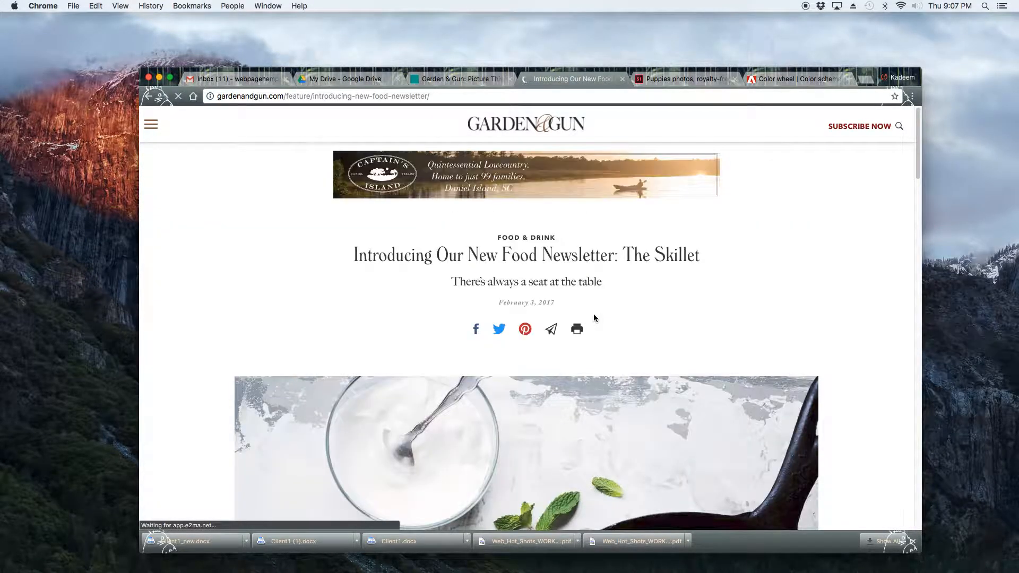
Scroll through the newsletter article and open the site's navigation menu.
{"action": "scroll", "coordinate": [737, 335], "scroll_direction": "down", "scroll_amount": 15}
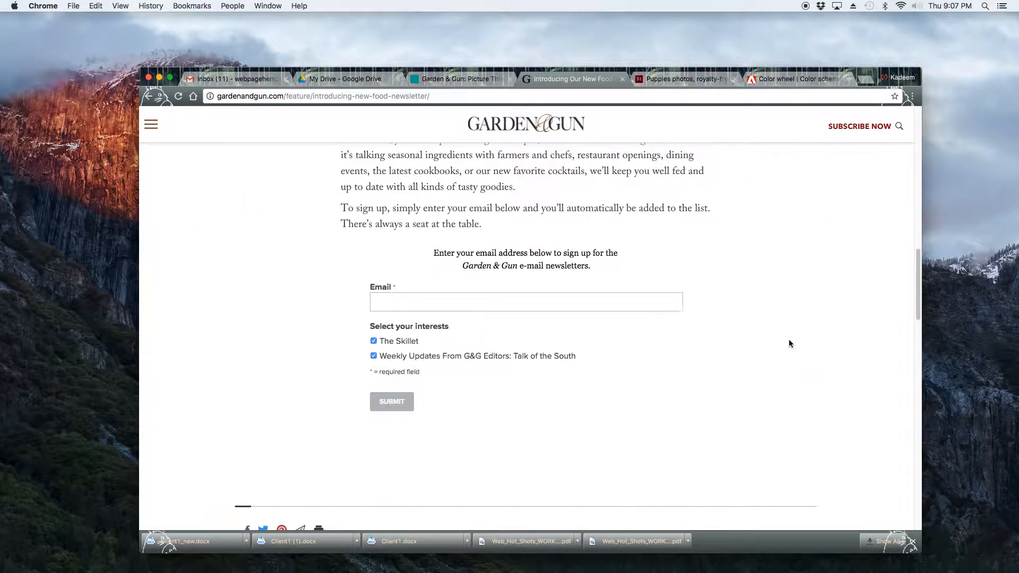
{"action": "scroll", "coordinate": [788, 341], "scroll_direction": "down", "scroll_amount": 8}
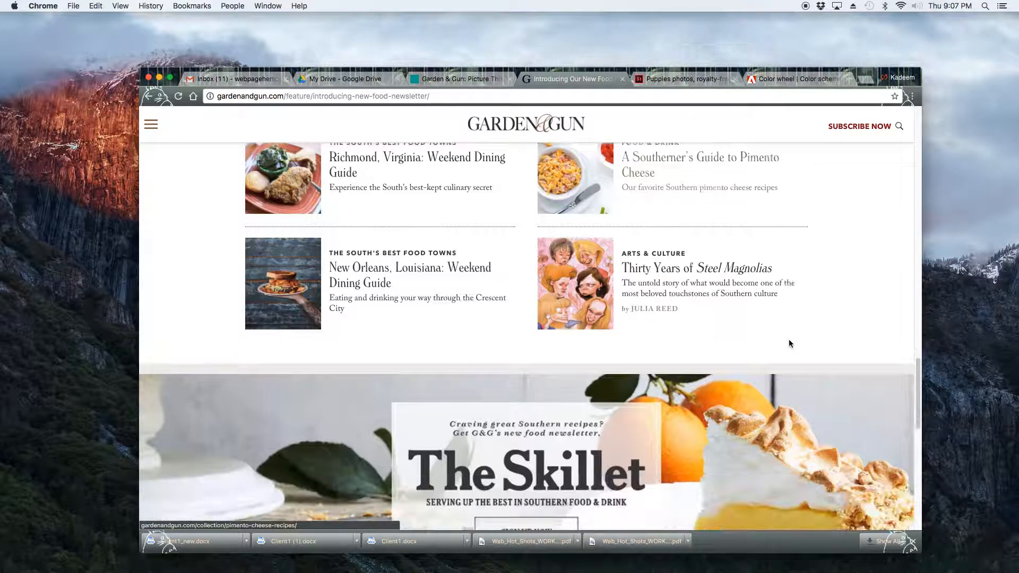
{"action": "scroll", "coordinate": [789, 344], "scroll_direction": "down", "scroll_amount": 8}
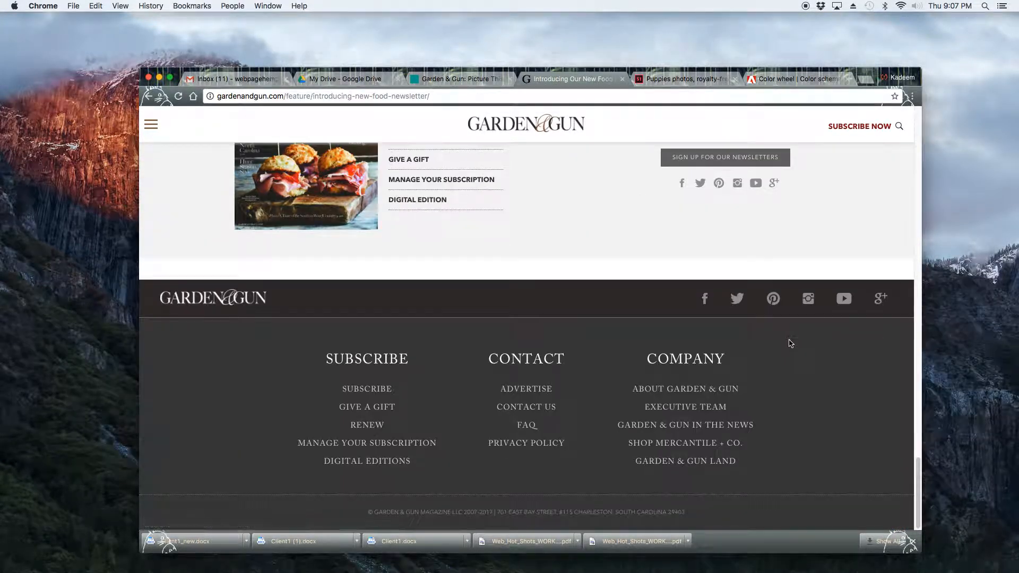
{"action": "scroll", "coordinate": [788, 343], "scroll_direction": "up", "scroll_amount": 15}
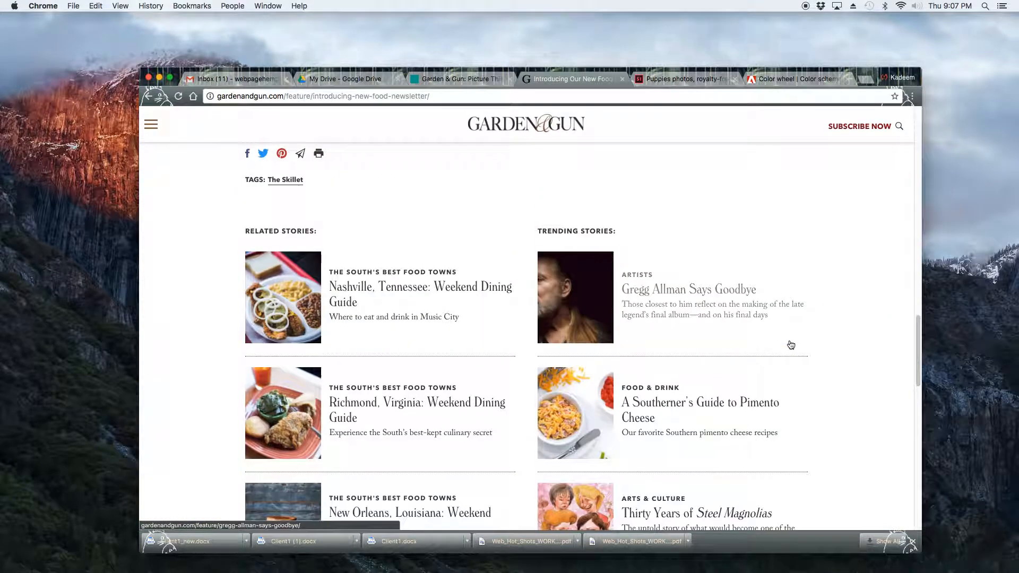
{"action": "scroll", "coordinate": [790, 345], "scroll_direction": "up", "scroll_amount": 15}
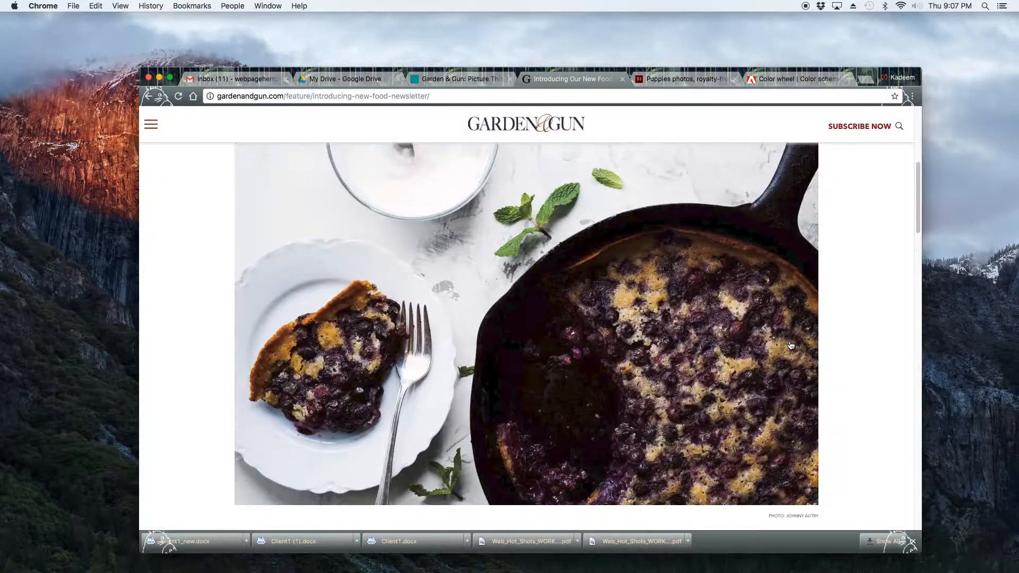
{"action": "scroll", "coordinate": [791, 345], "scroll_direction": "up", "scroll_amount": 3}
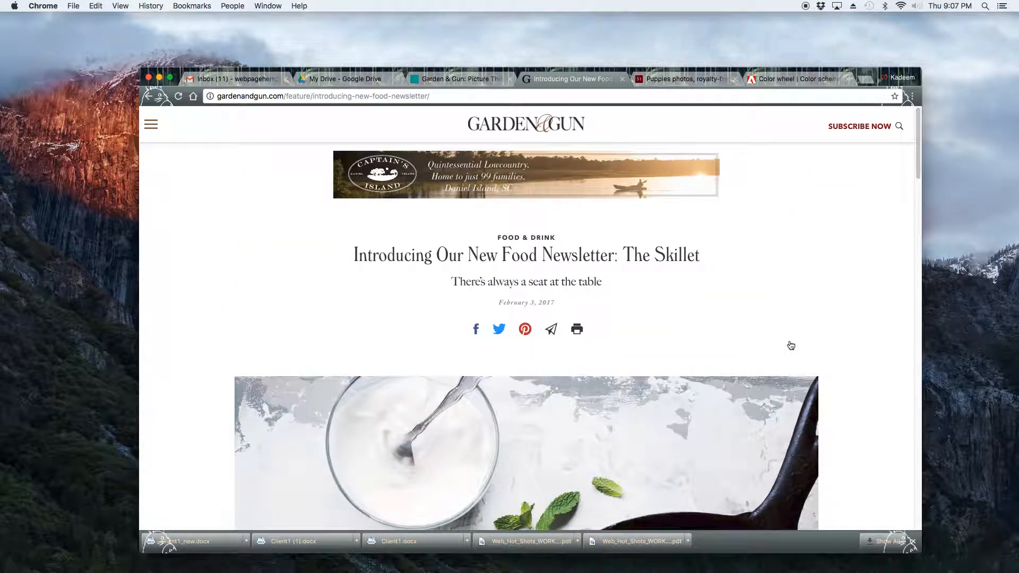
{"action": "left_click", "coordinate": [151, 125]}
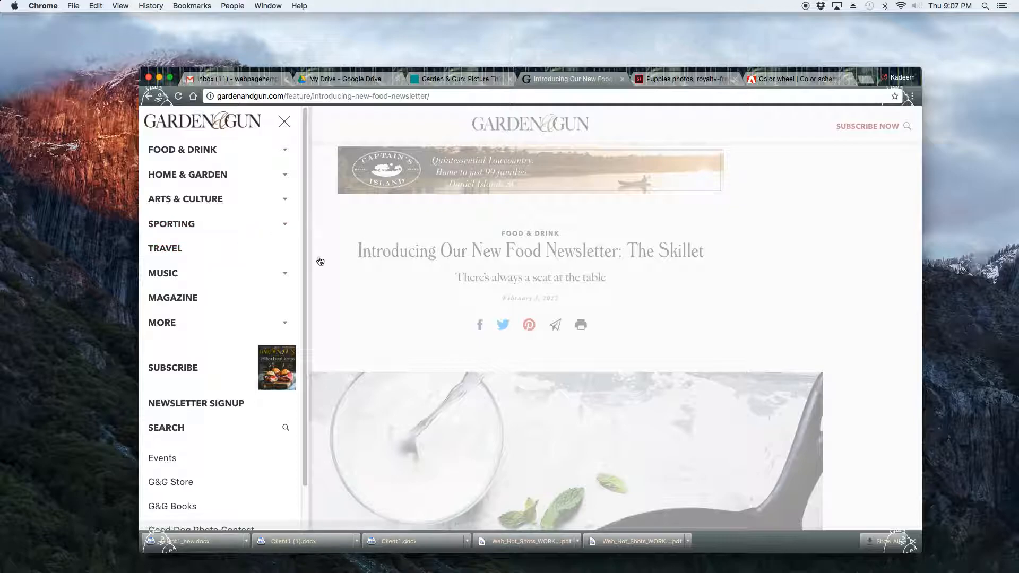
Close the navigation menu and scroll through The Skillet newsletter article.
{"action": "left_click", "coordinate": [361, 299]}
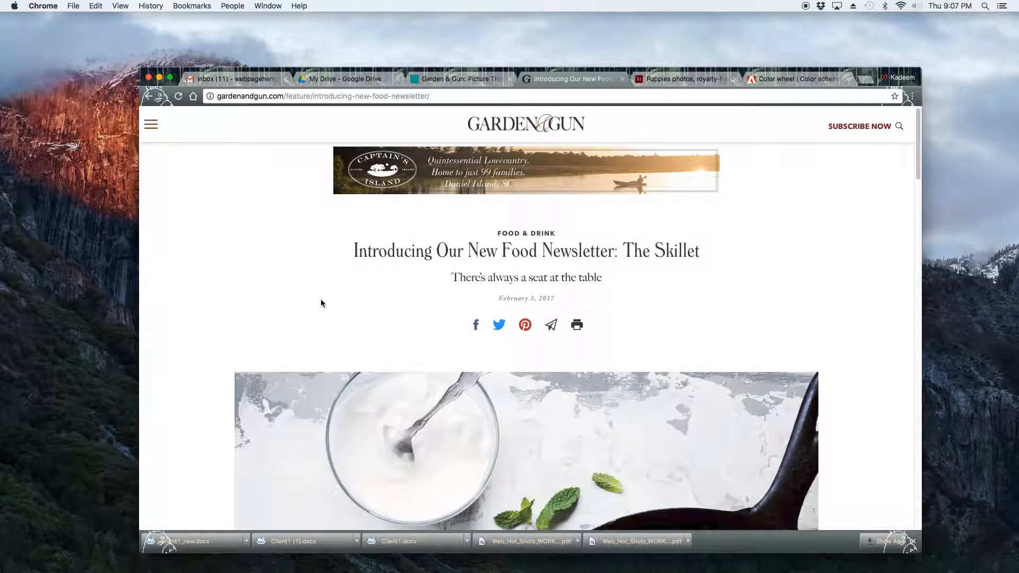
{"action": "scroll", "coordinate": [249, 307], "scroll_direction": "down", "scroll_amount": 5}
{"action": "scroll", "coordinate": [249, 304], "scroll_direction": "down", "scroll_amount": 5}
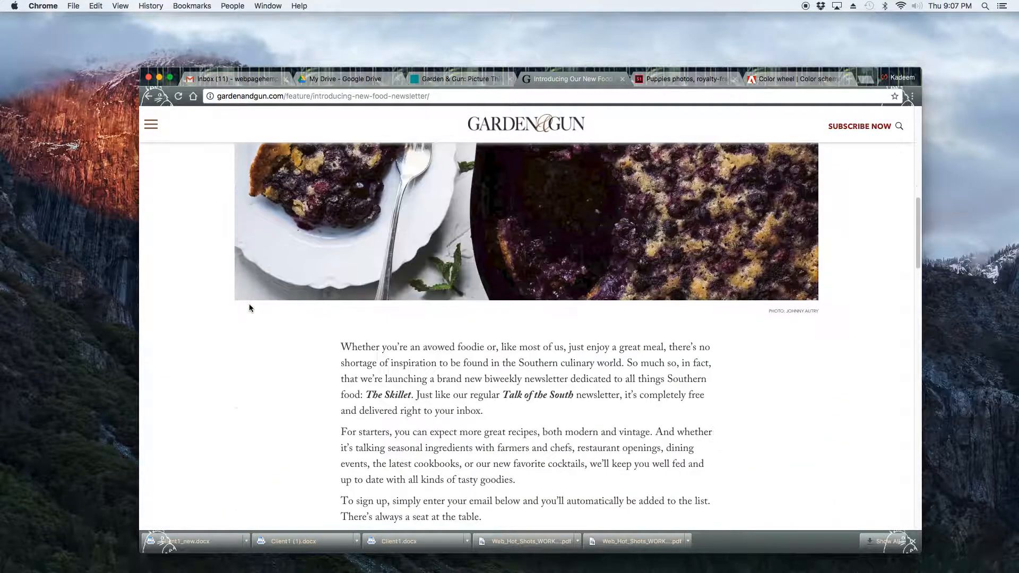
{"action": "scroll", "coordinate": [249, 305], "scroll_direction": "up", "scroll_amount": 1}
{"action": "scroll", "coordinate": [252, 302], "scroll_direction": "up", "scroll_amount": 4}
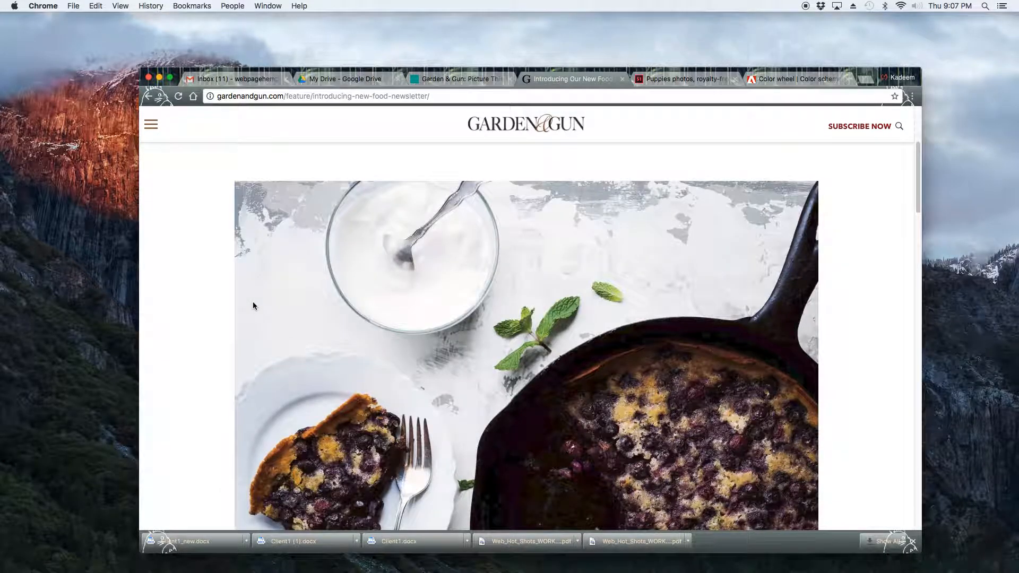
{"action": "scroll", "coordinate": [253, 301], "scroll_direction": "down", "scroll_amount": 1}
{"action": "scroll", "coordinate": [254, 302], "scroll_direction": "up", "scroll_amount": 4}
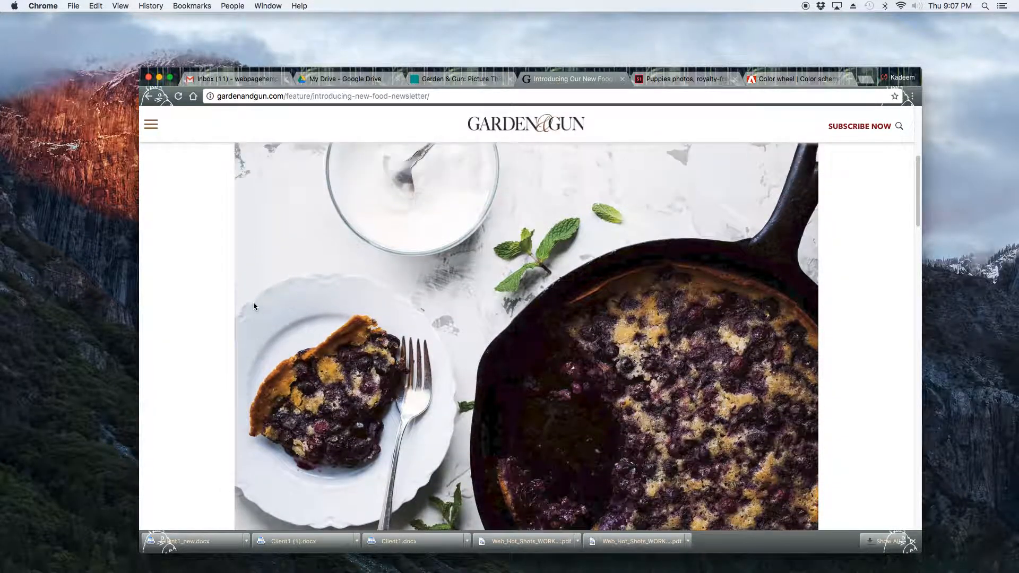
{"action": "scroll", "coordinate": [254, 304], "scroll_direction": "down", "scroll_amount": 4}
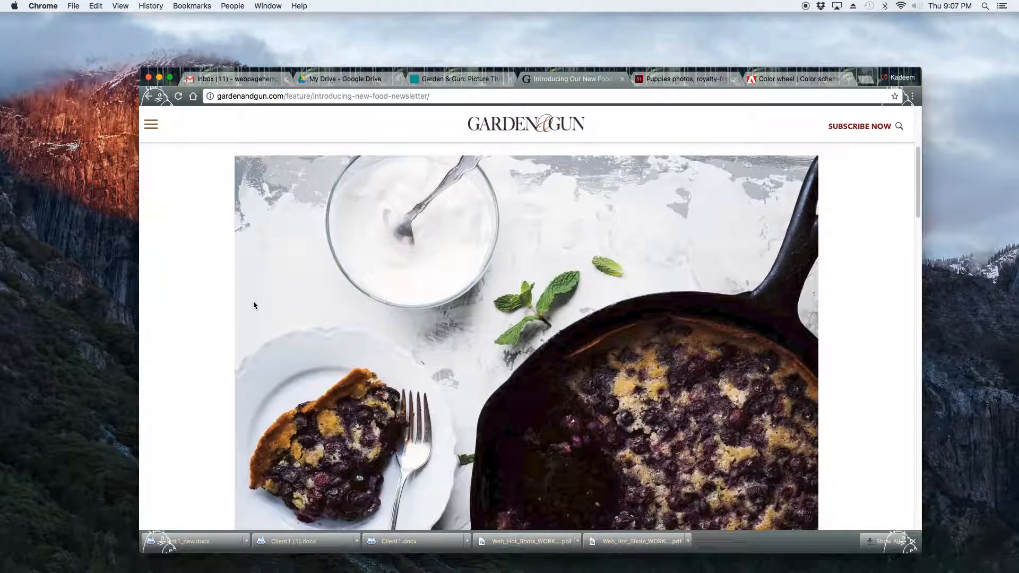
{"action": "scroll", "coordinate": [255, 303], "scroll_direction": "down", "scroll_amount": 1}
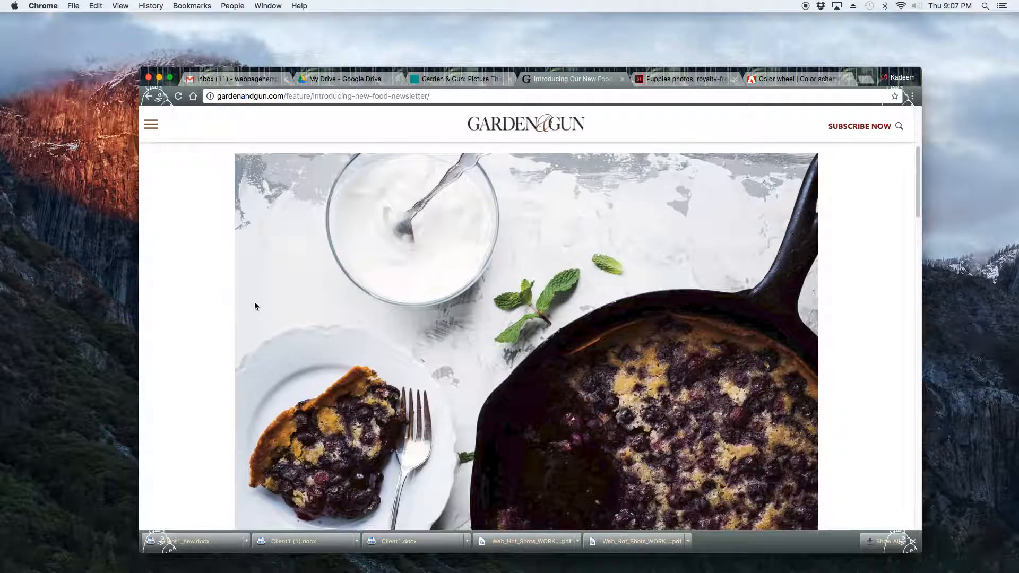
Open the Arts & Culture section and scroll through its articles.
{"action": "mouse_move", "coordinate": [559, 129]}
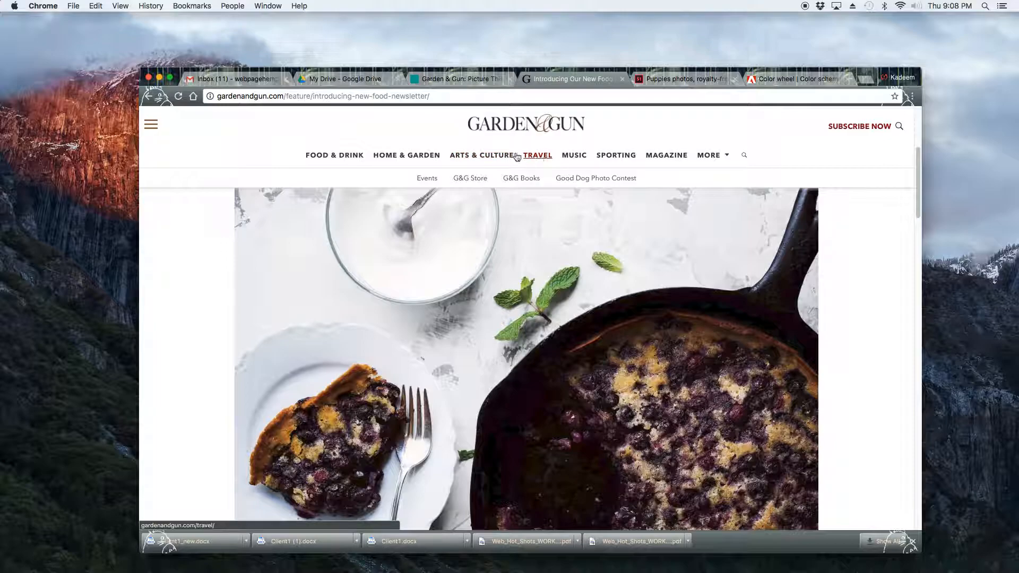
{"action": "left_click", "coordinate": [478, 156]}
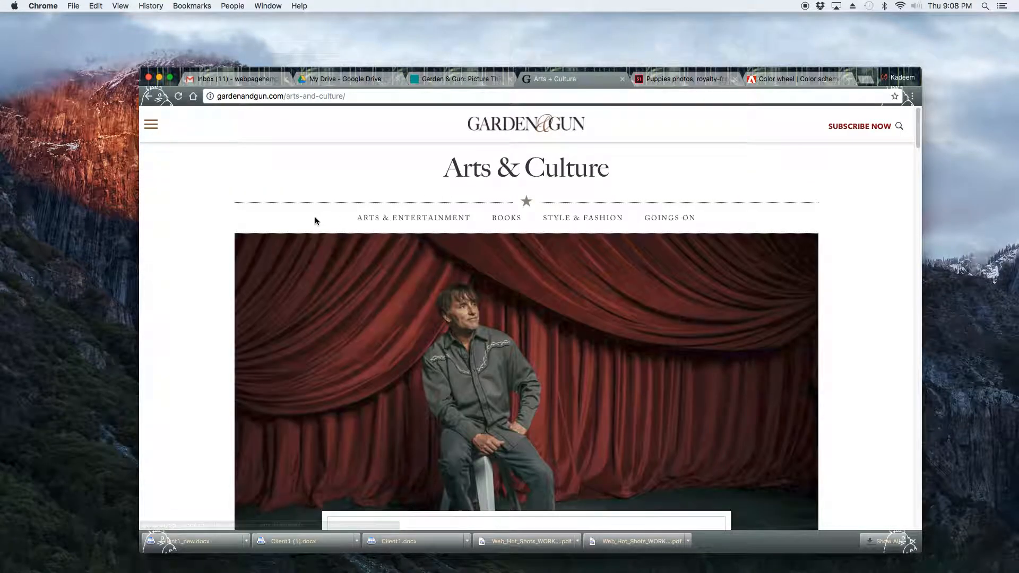
{"action": "scroll", "coordinate": [313, 220], "scroll_direction": "down", "scroll_amount": 10}
{"action": "scroll", "coordinate": [271, 222], "scroll_direction": "down", "scroll_amount": 4}
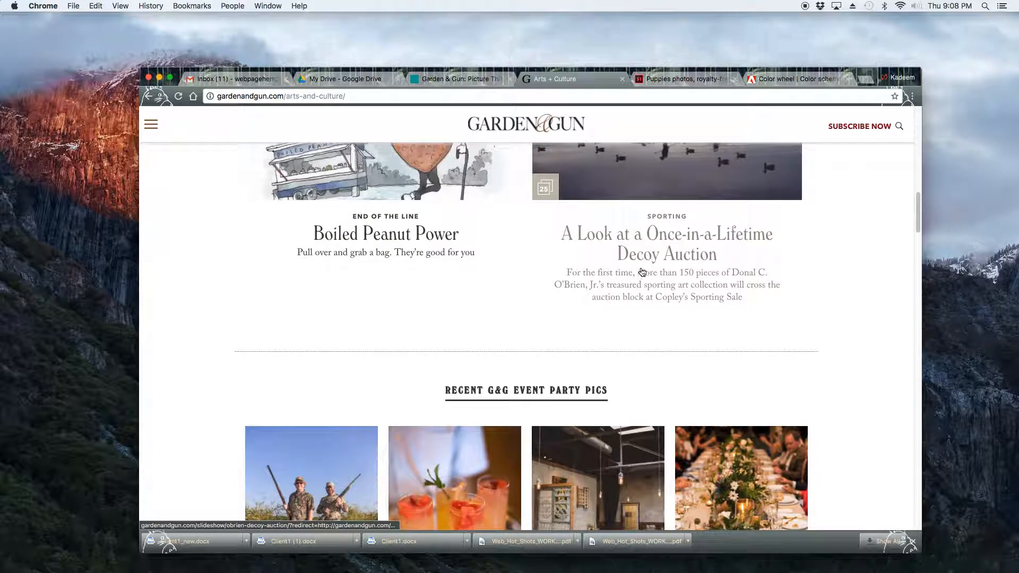
{"action": "scroll", "coordinate": [237, 295], "scroll_direction": "down", "scroll_amount": 4}
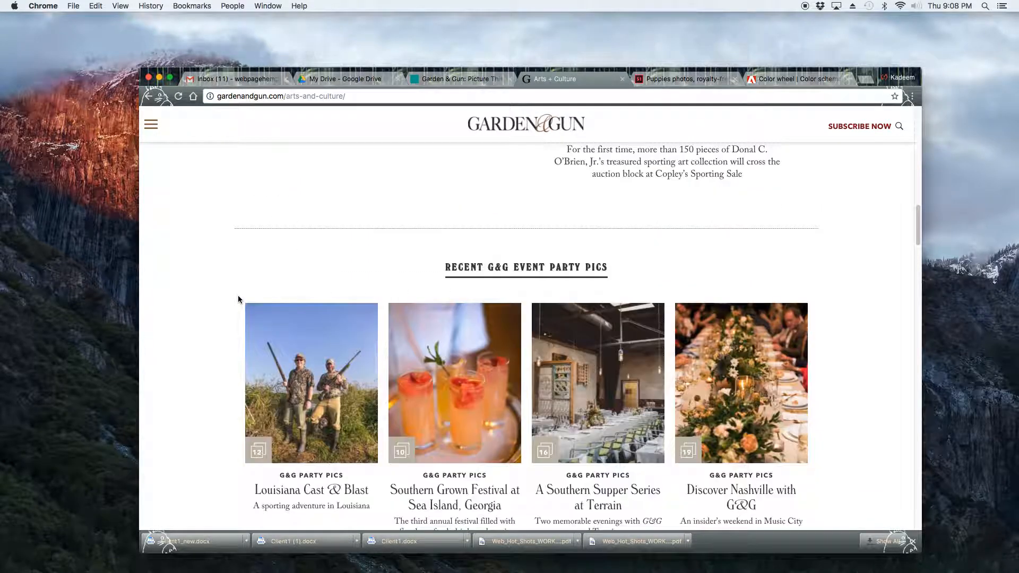
{"action": "scroll", "coordinate": [240, 299], "scroll_direction": "down", "scroll_amount": 2}
{"action": "scroll", "coordinate": [545, 361], "scroll_direction": "down", "scroll_amount": 10}
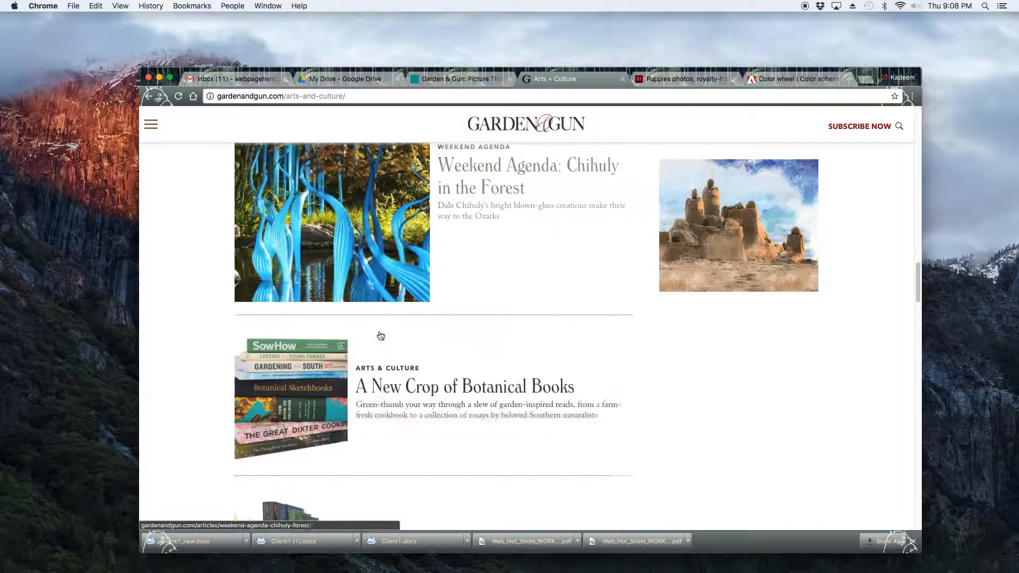
{"action": "scroll", "coordinate": [431, 340], "scroll_direction": "up", "scroll_amount": 15}
{"action": "scroll", "coordinate": [452, 340], "scroll_direction": "down", "scroll_amount": 2}
{"action": "scroll", "coordinate": [452, 340], "scroll_direction": "up", "scroll_amount": 2}
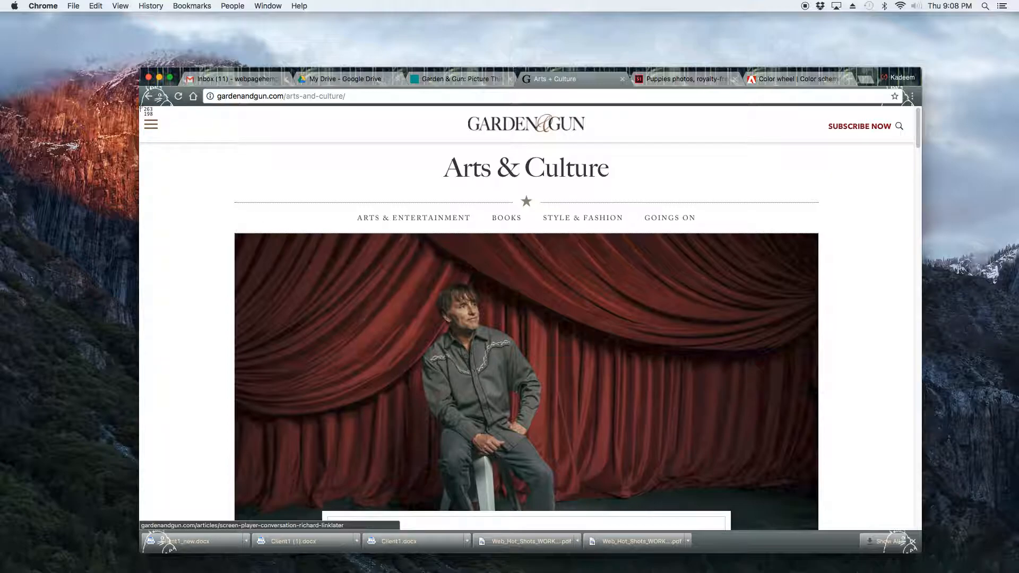
Open the Books subsection of Arts & Culture and take a screenshot of the page.
{"action": "left_click_drag", "start_coordinate": [139, 106], "coordinate": [914, 529]}
{"action": "left_click", "coordinate": [504, 219]}
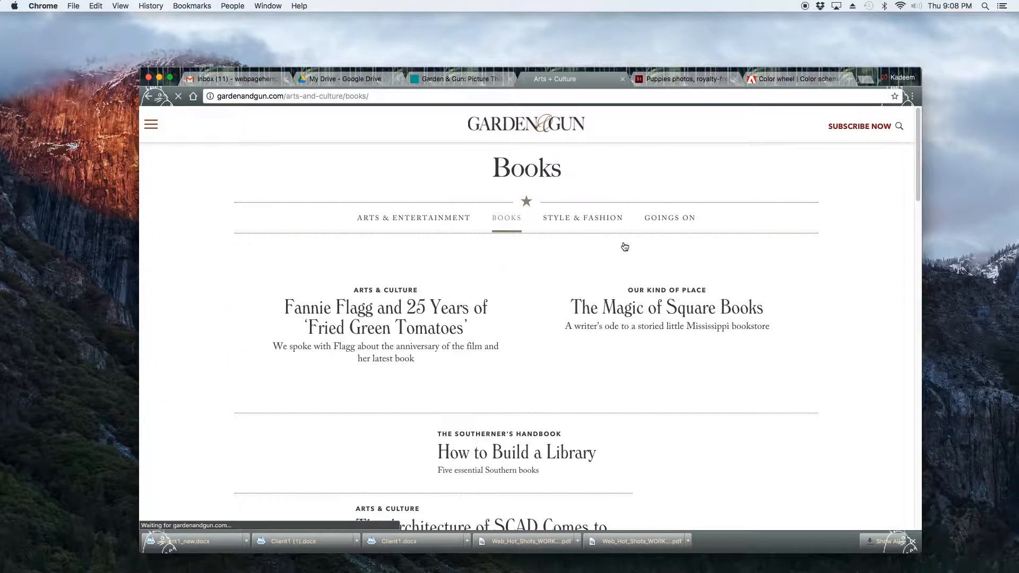
{"action": "scroll", "coordinate": [570, 286], "scroll_direction": "down", "scroll_amount": 2}
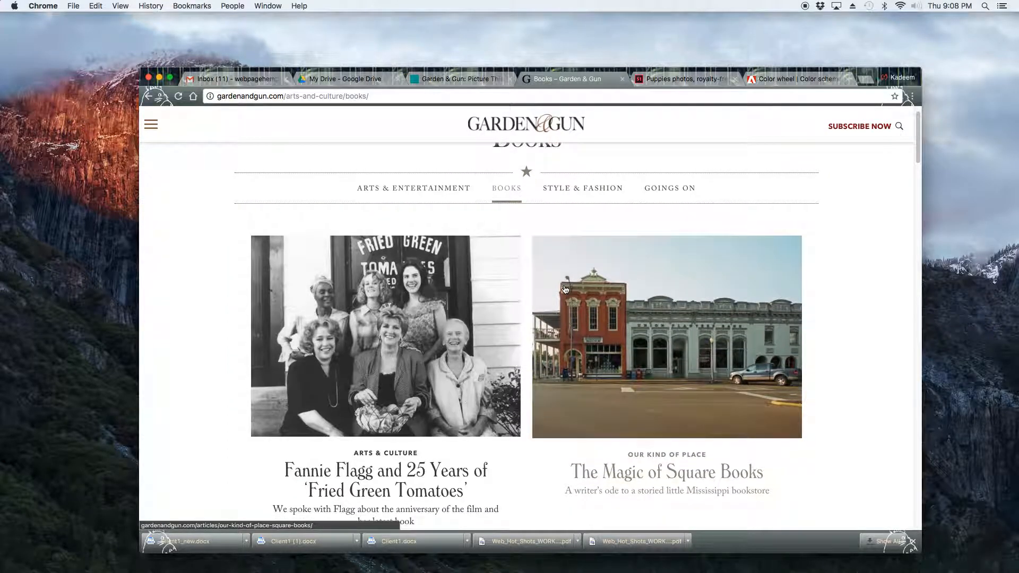
{"action": "scroll", "coordinate": [565, 290], "scroll_direction": "up", "scroll_amount": 2}
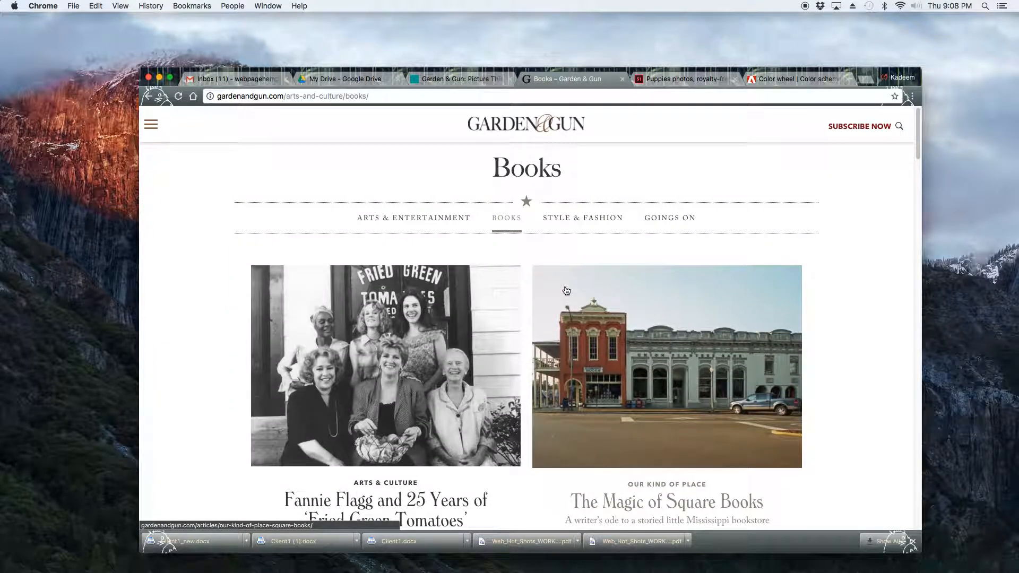
{"action": "key", "text": "super+shift+4"}
{"action": "left_click_drag", "start_coordinate": [140, 110], "coordinate": [918, 552]}
Open the Style & Fashion subsection.
{"action": "left_click", "coordinate": [580, 221]}
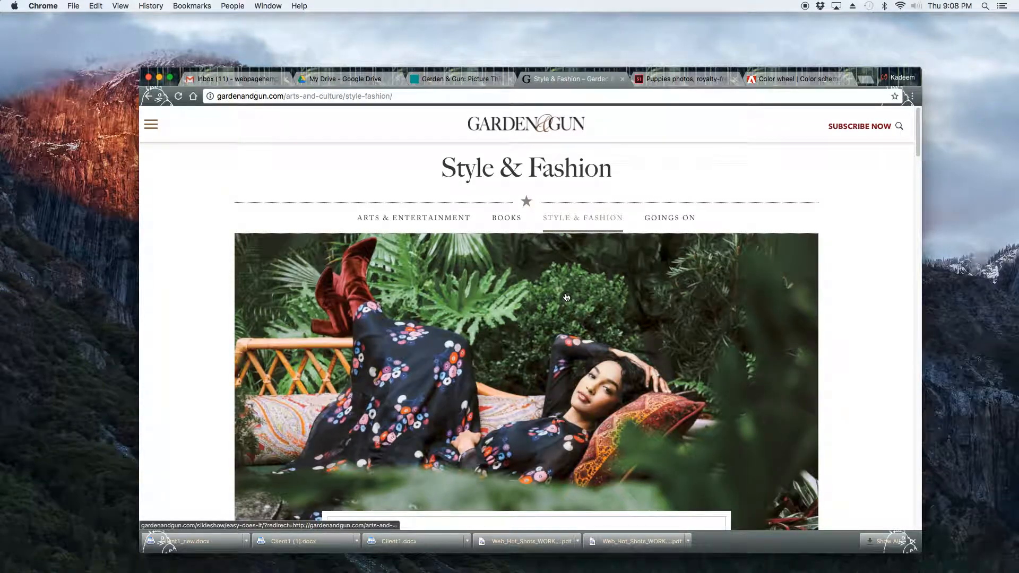
Return to the Awwwards tab, go to its home page, and scroll to the nominees.
{"action": "left_click", "coordinate": [446, 81]}
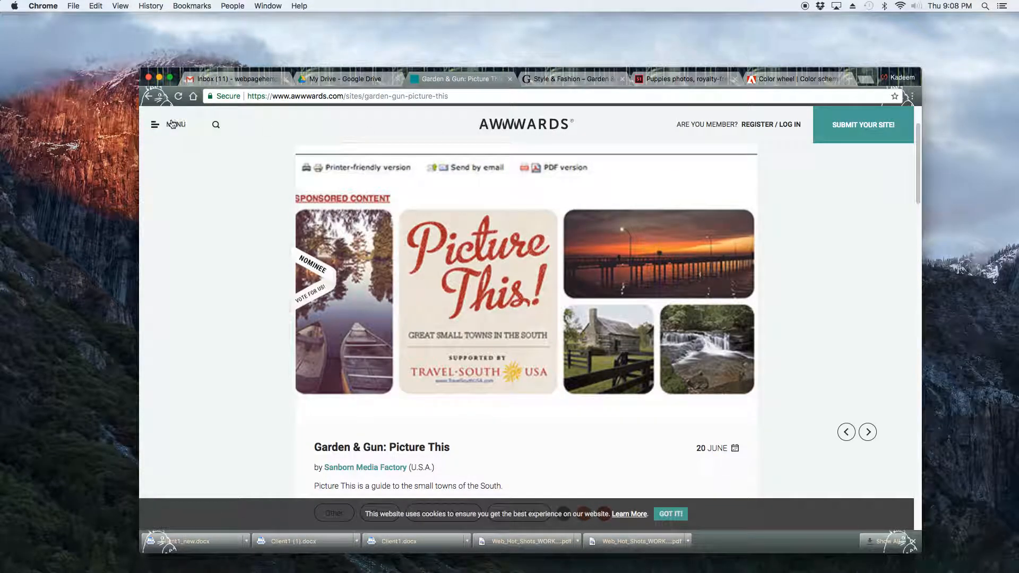
{"action": "left_click", "coordinate": [172, 127]}
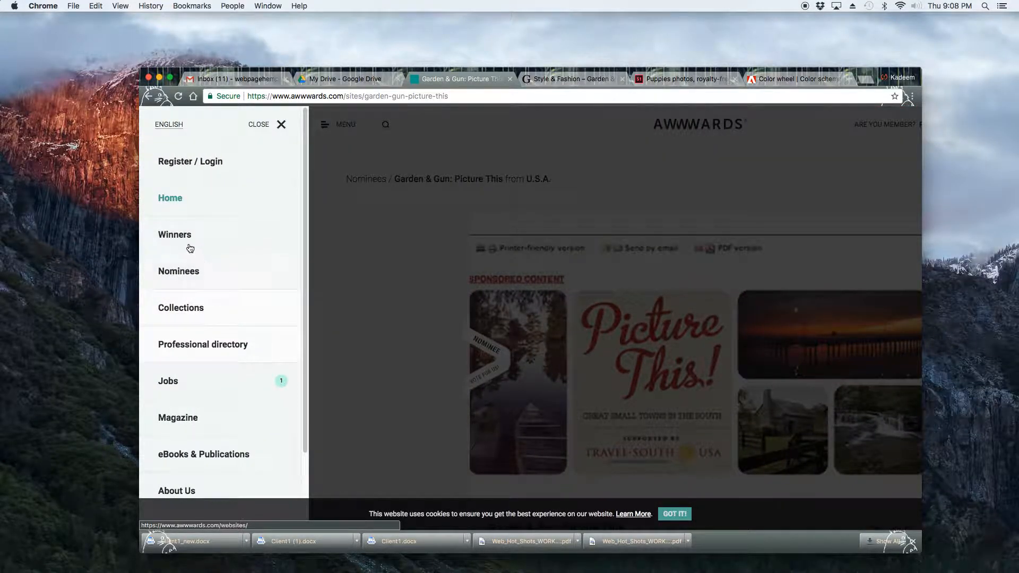
{"action": "left_click", "coordinate": [174, 200]}
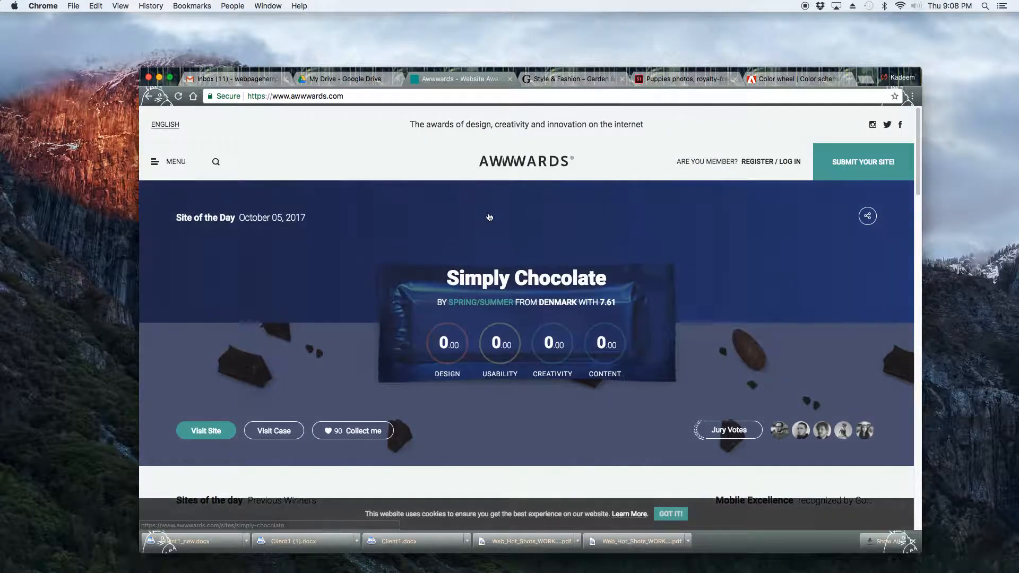
{"action": "scroll", "coordinate": [656, 288], "scroll_direction": "down", "scroll_amount": 10}
{"action": "scroll", "coordinate": [657, 288], "scroll_direction": "down", "scroll_amount": 3}
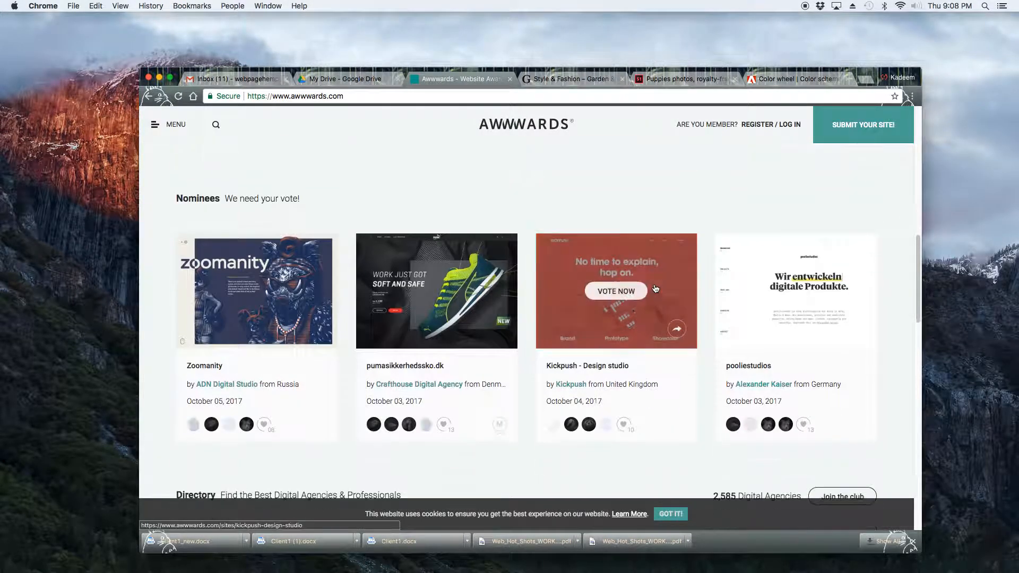
Open the pumasikkerhedssko.dk nominee entry and scroll through its details.
{"action": "left_click", "coordinate": [491, 256]}
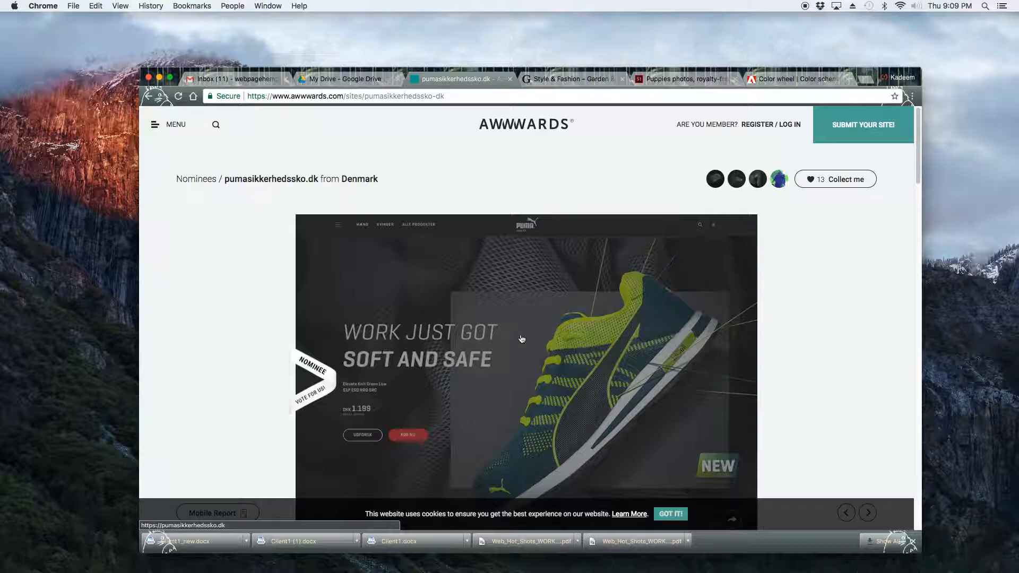
{"action": "scroll", "coordinate": [559, 325], "scroll_direction": "down", "scroll_amount": 3}
{"action": "scroll", "coordinate": [371, 350], "scroll_direction": "down", "scroll_amount": 1}
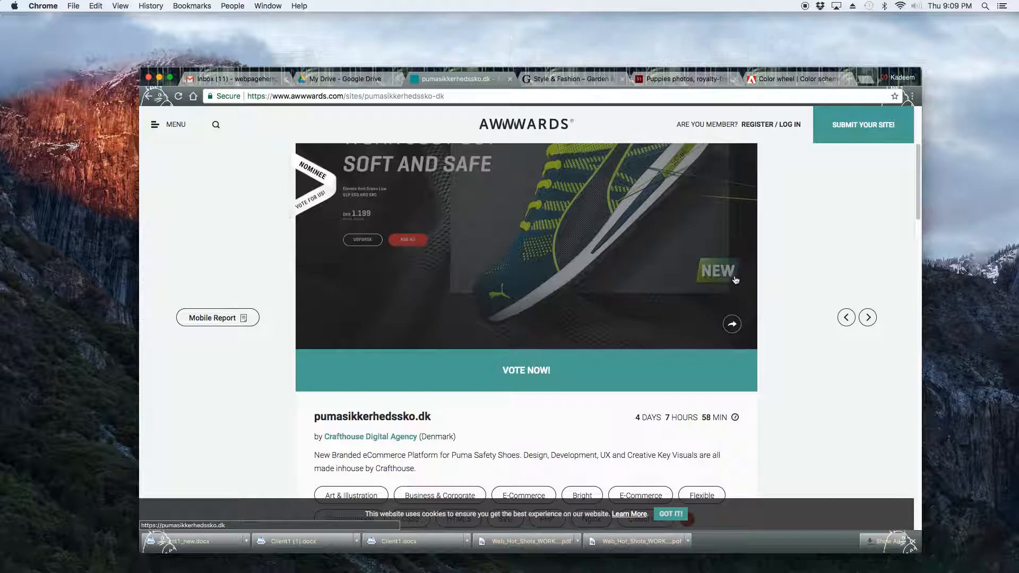
{"action": "scroll", "coordinate": [735, 280], "scroll_direction": "down", "scroll_amount": 5}
{"action": "scroll", "coordinate": [695, 274], "scroll_direction": "up", "scroll_amount": 7}
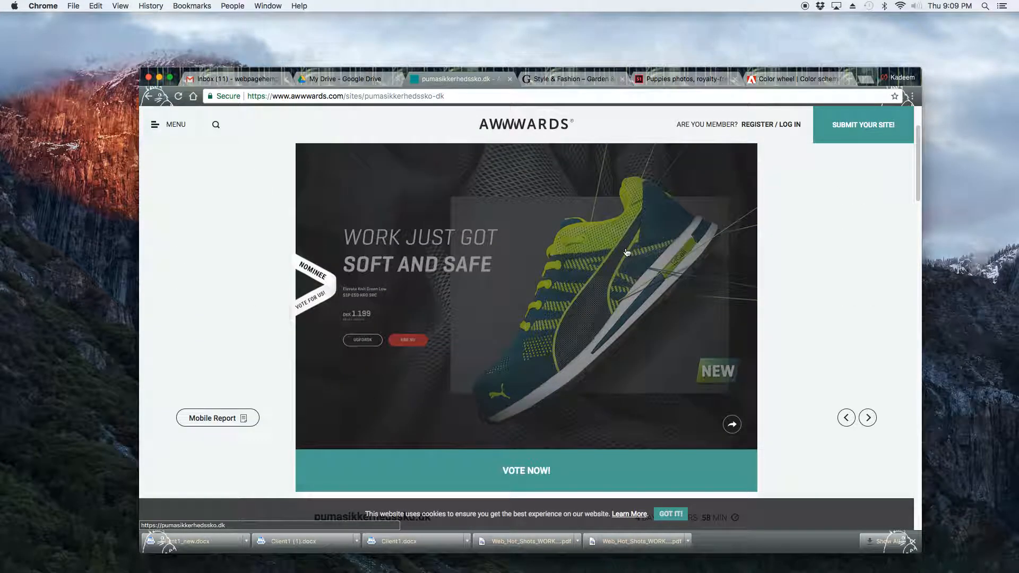
Visit the pumasikkerhedssko.dk live site and capture screenshots of its hero and featured products sections.
{"action": "left_click", "coordinate": [627, 252]}
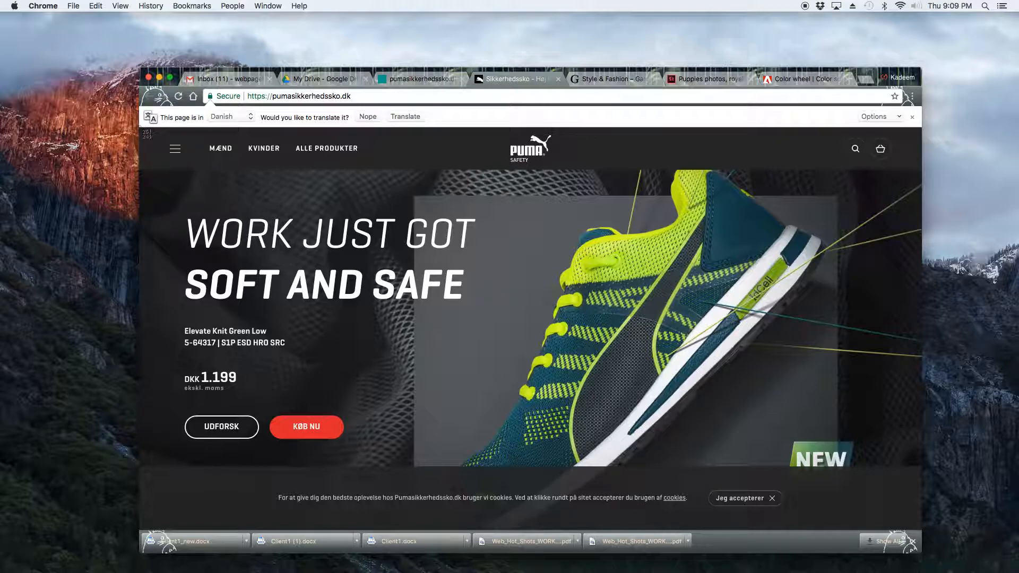
{"action": "left_click_drag", "start_coordinate": [157, 141], "coordinate": [904, 466]}
{"action": "scroll", "coordinate": [299, 174], "scroll_direction": "down", "scroll_amount": 5}
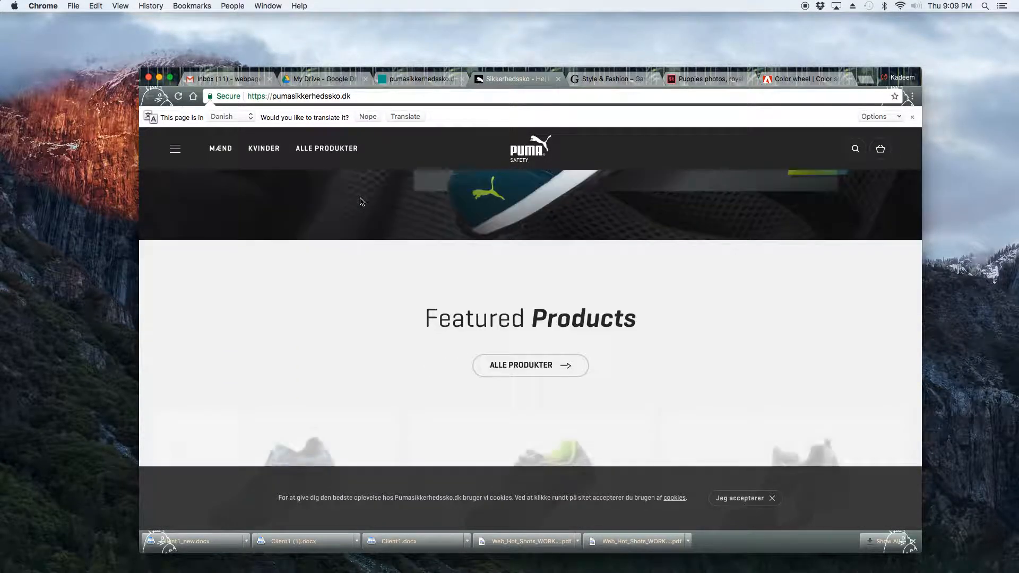
{"action": "scroll", "coordinate": [397, 212], "scroll_direction": "down", "scroll_amount": 1}
{"action": "scroll", "coordinate": [397, 212], "scroll_direction": "down", "scroll_amount": 2}
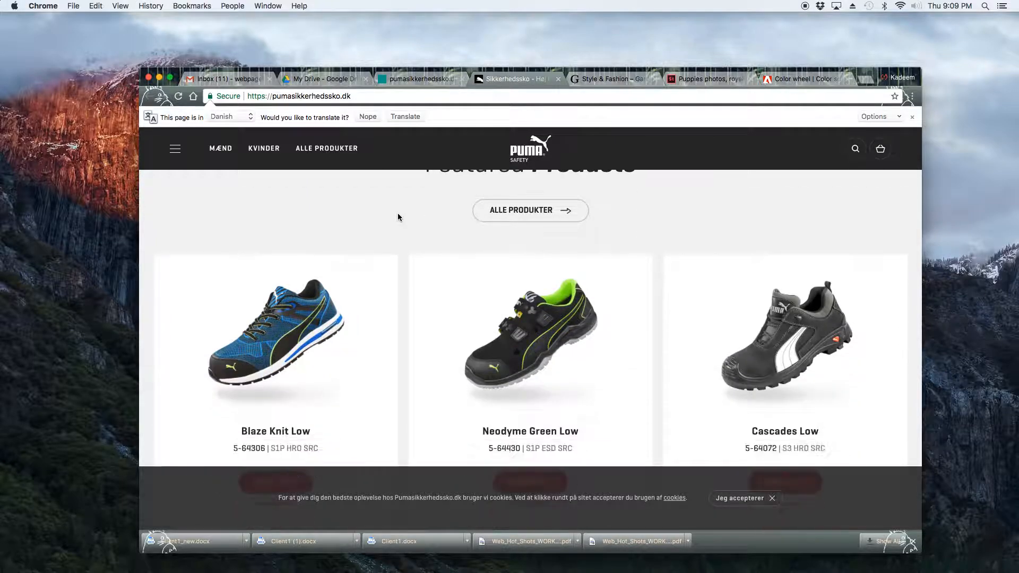
{"action": "scroll", "coordinate": [399, 217], "scroll_direction": "down", "scroll_amount": 1}
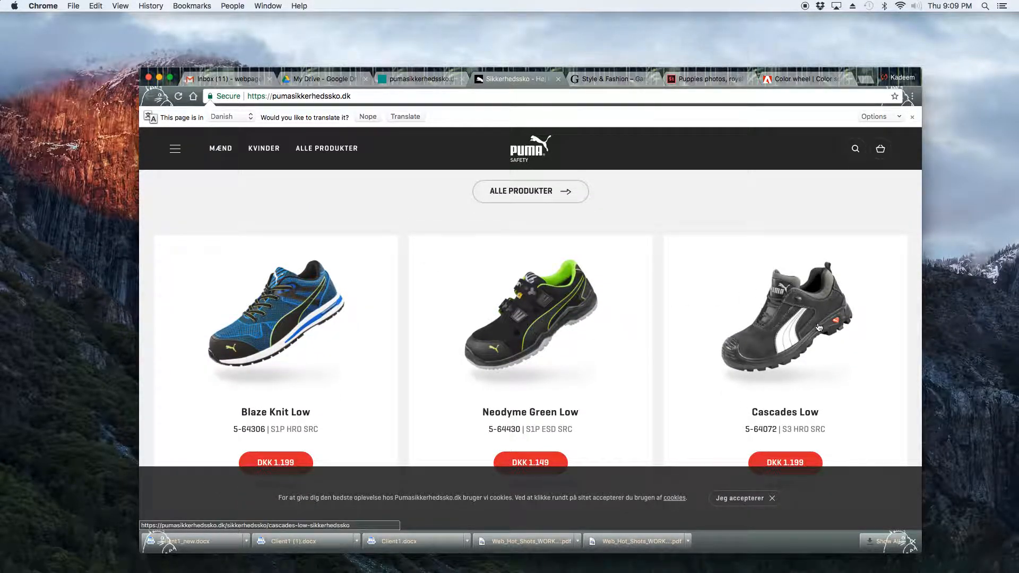
{"action": "scroll", "coordinate": [625, 323], "scroll_direction": "down", "scroll_amount": 1}
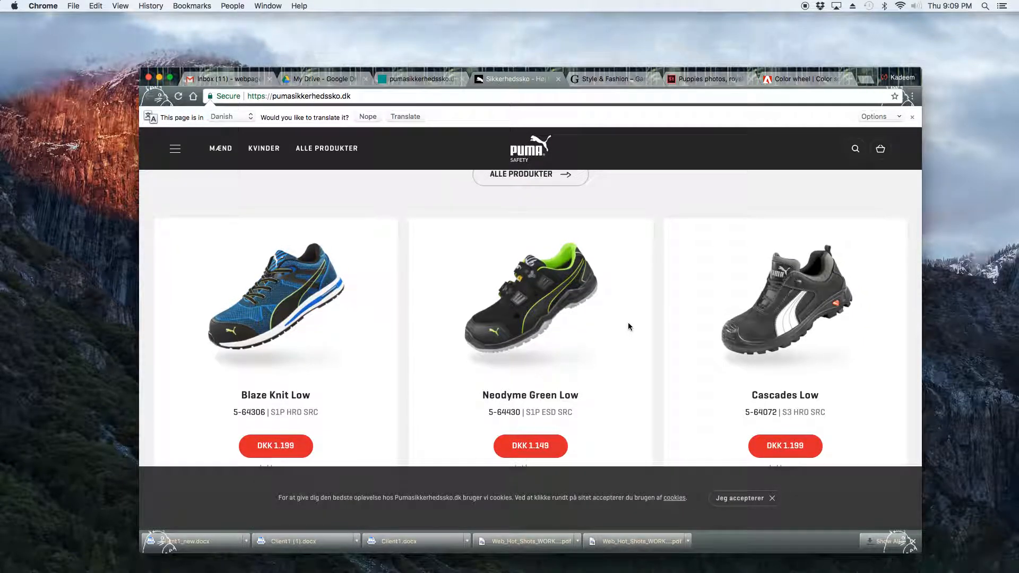
{"action": "scroll", "coordinate": [628, 323], "scroll_direction": "up", "scroll_amount": 1}
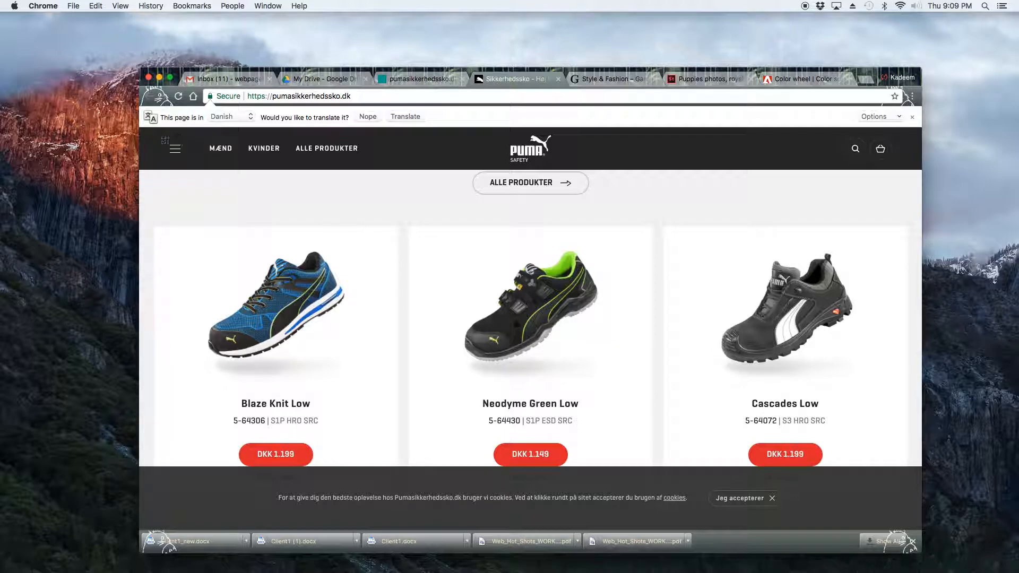
{"action": "left_click_drag", "start_coordinate": [139, 127], "coordinate": [910, 470]}
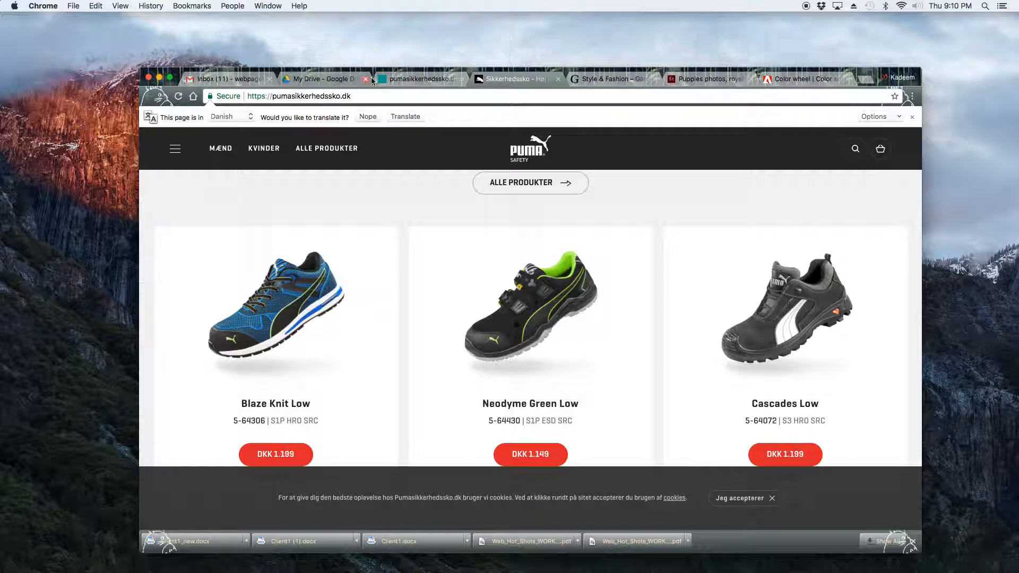
Switch back to the Awwwards tab and reopen its home page.
{"action": "left_click", "coordinate": [399, 80]}
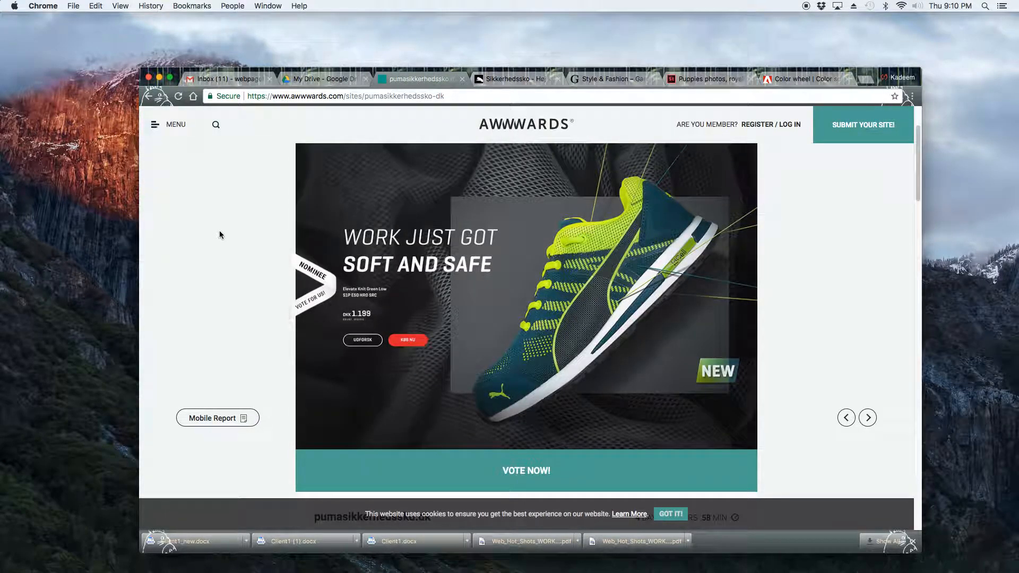
{"action": "left_click", "coordinate": [175, 126]}
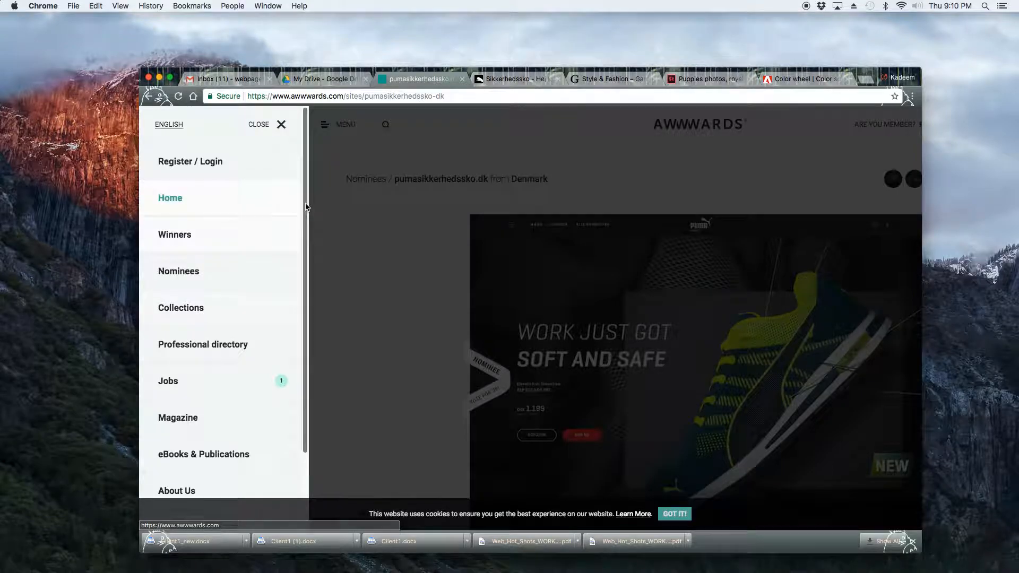
{"action": "left_click", "coordinate": [180, 199]}
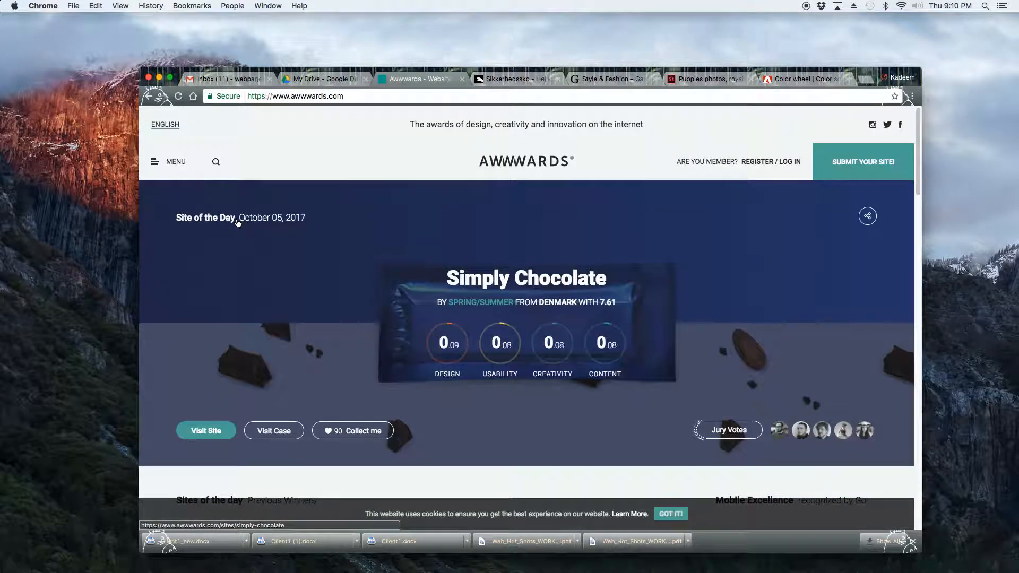
{"action": "scroll", "coordinate": [743, 451], "scroll_direction": "down", "scroll_amount": 5}
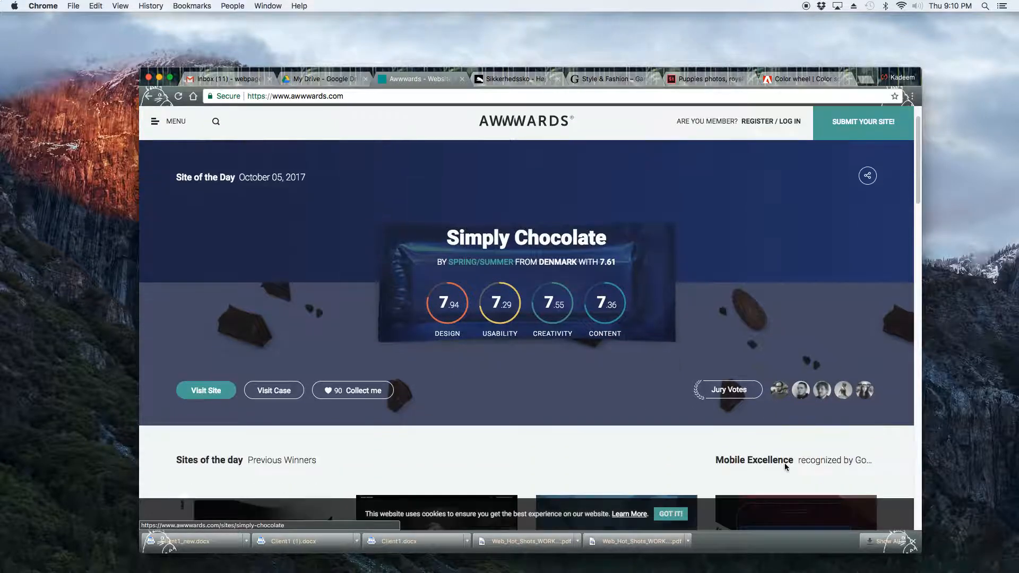
Scroll through the Awwwards home page sections down to the footer and back to the top.
{"action": "scroll", "coordinate": [788, 464], "scroll_direction": "down", "scroll_amount": 4}
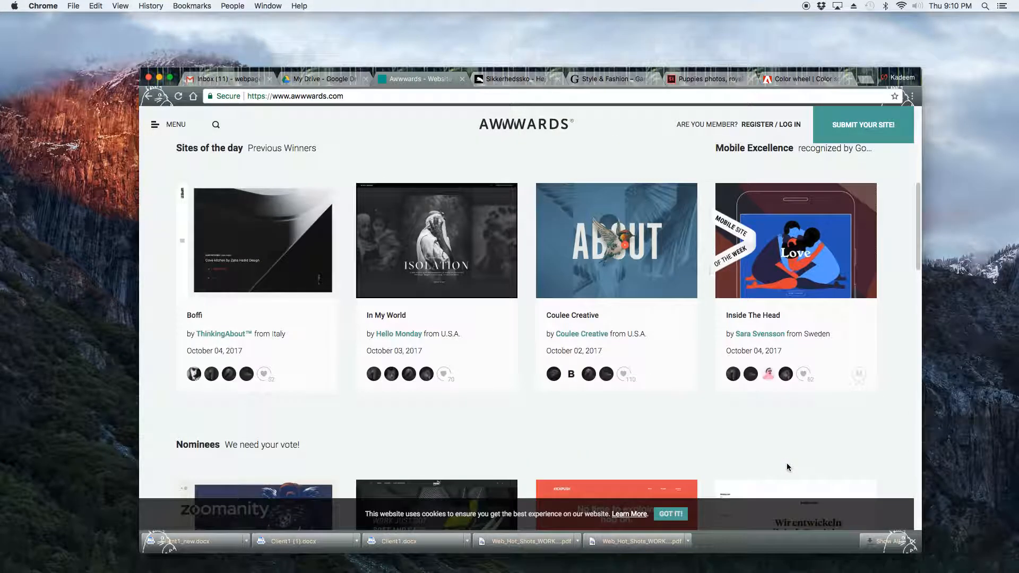
{"action": "scroll", "coordinate": [788, 459], "scroll_direction": "down", "scroll_amount": 2}
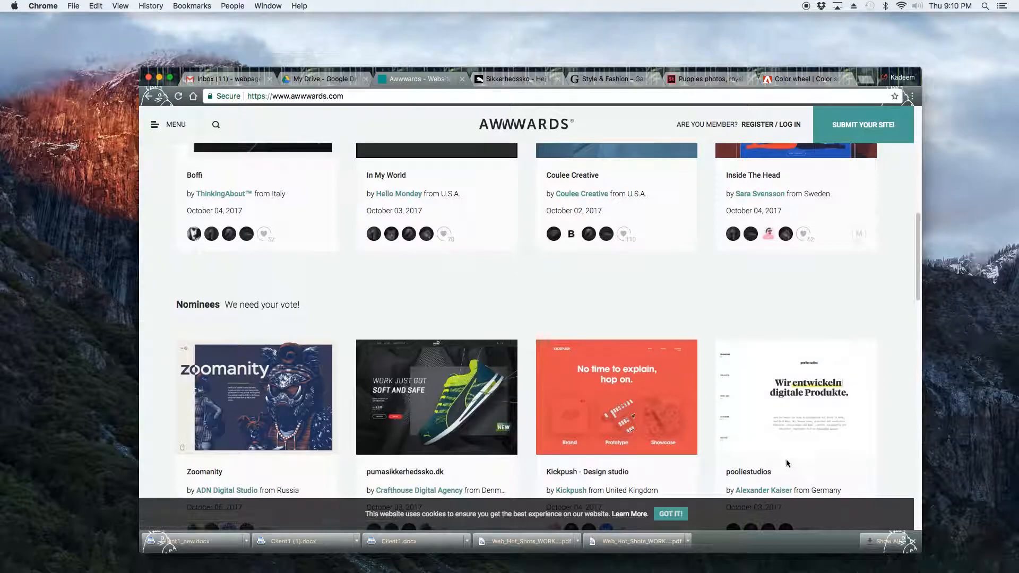
{"action": "scroll", "coordinate": [785, 459], "scroll_direction": "down", "scroll_amount": 6}
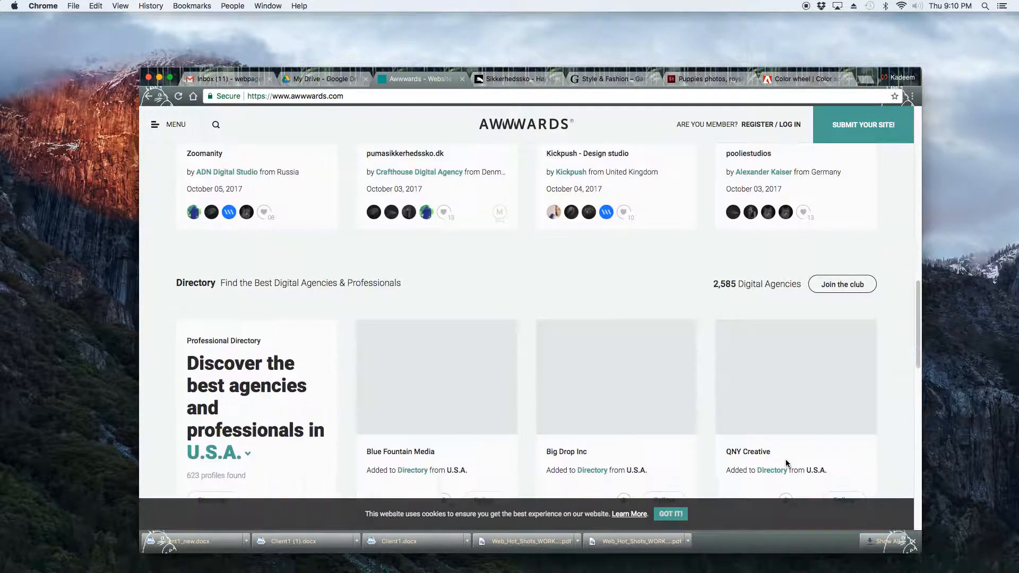
{"action": "scroll", "coordinate": [776, 460], "scroll_direction": "down", "scroll_amount": 2}
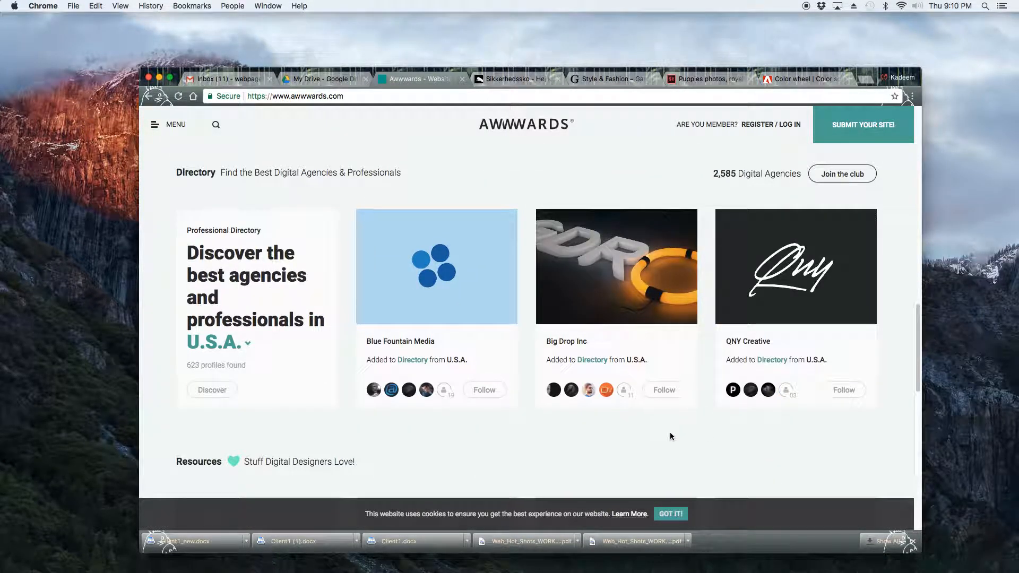
{"action": "scroll", "coordinate": [667, 437], "scroll_direction": "down", "scroll_amount": 8}
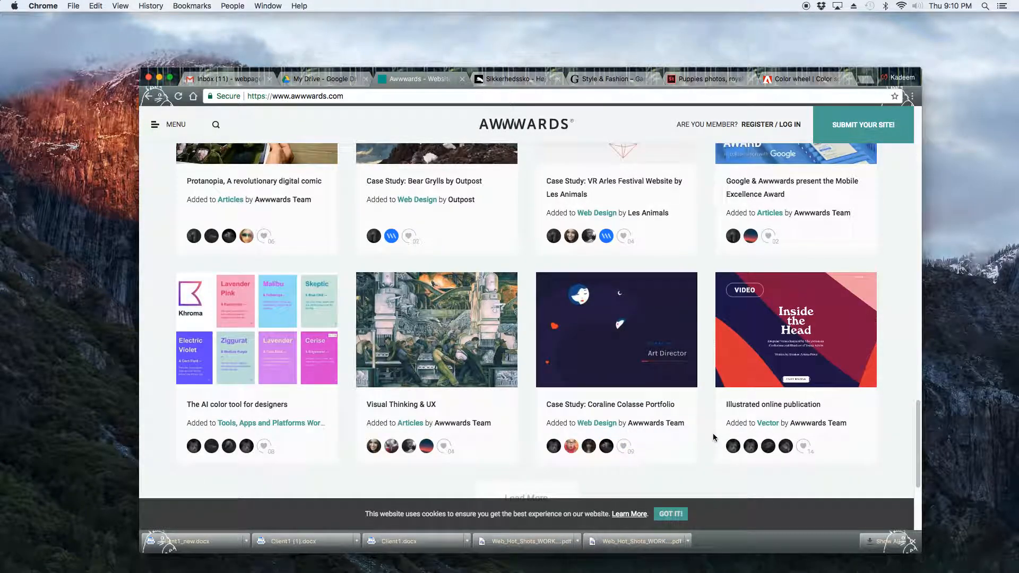
{"action": "scroll", "coordinate": [713, 434], "scroll_direction": "down", "scroll_amount": 3}
{"action": "scroll", "coordinate": [715, 438], "scroll_direction": "down", "scroll_amount": 2}
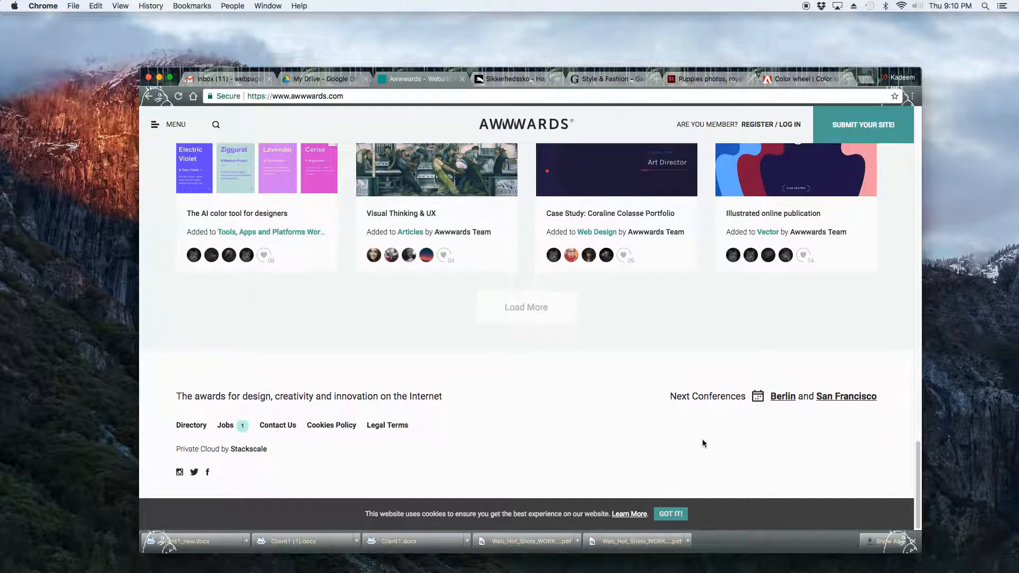
{"action": "scroll", "coordinate": [670, 411], "scroll_direction": "up", "scroll_amount": 15}
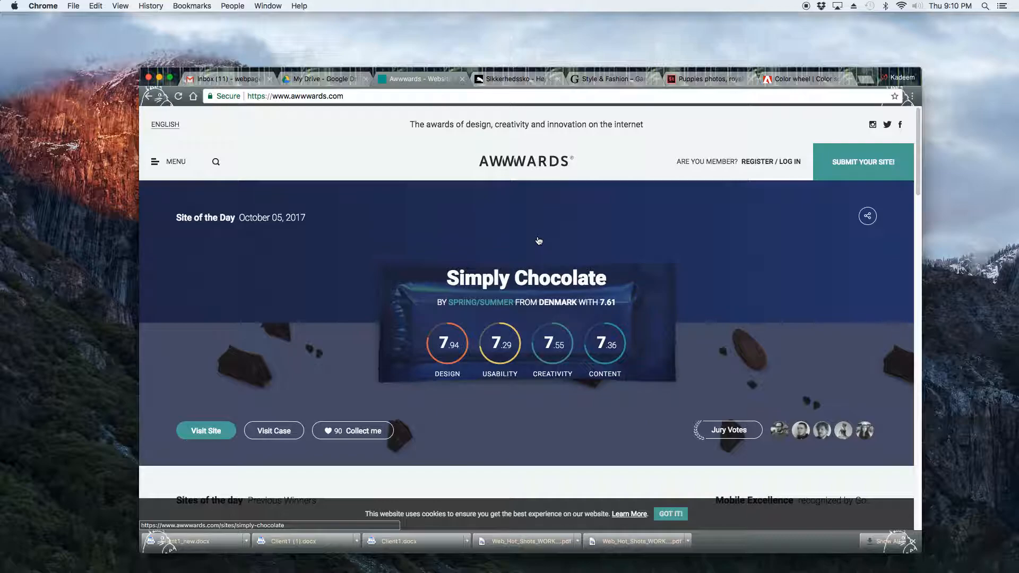
Go to The FWA awards site by entering fwa in the address bar.
{"action": "key", "text": "super+l"}
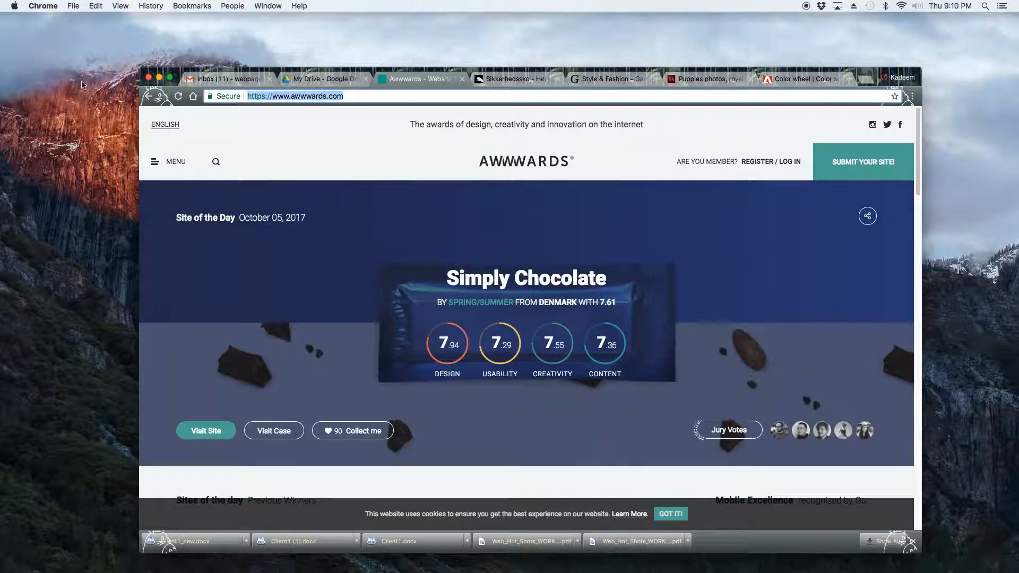
{"action": "type", "text": "fwa"}
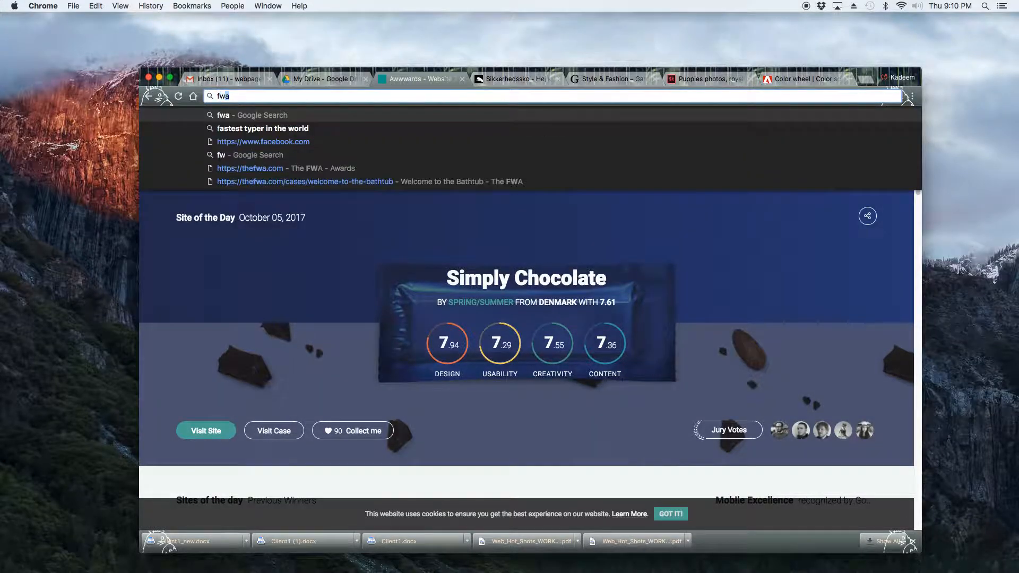
{"action": "key", "text": "Return"}
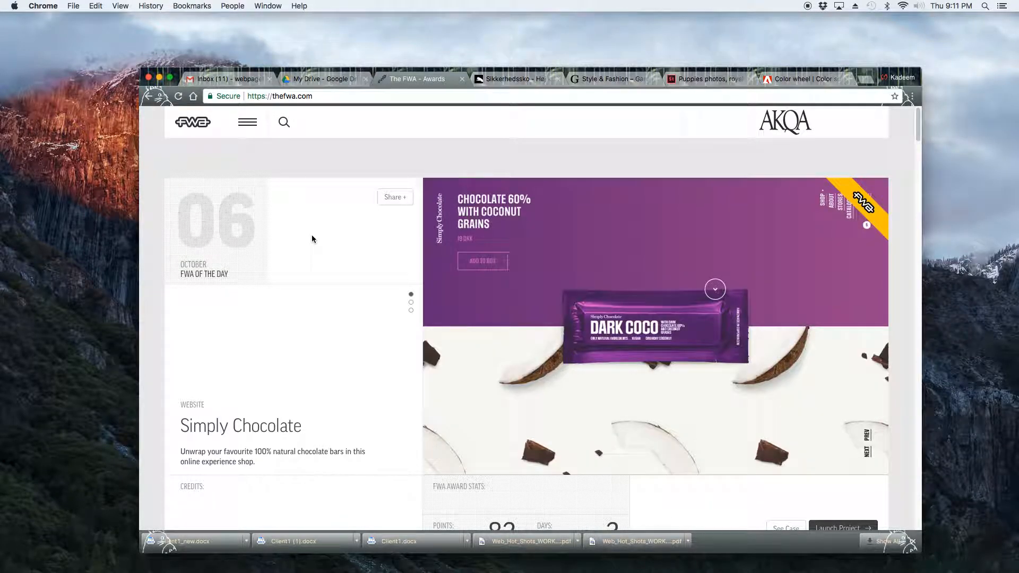
Open the FWA Awards section from the site menu and scroll through the recent winners.
{"action": "left_click", "coordinate": [249, 127]}
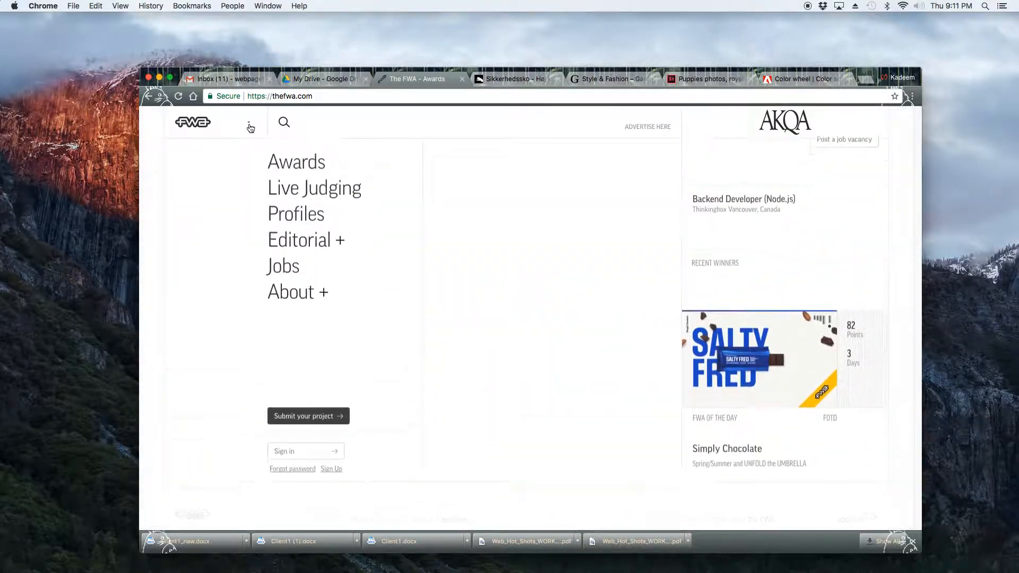
{"action": "left_click", "coordinate": [286, 179]}
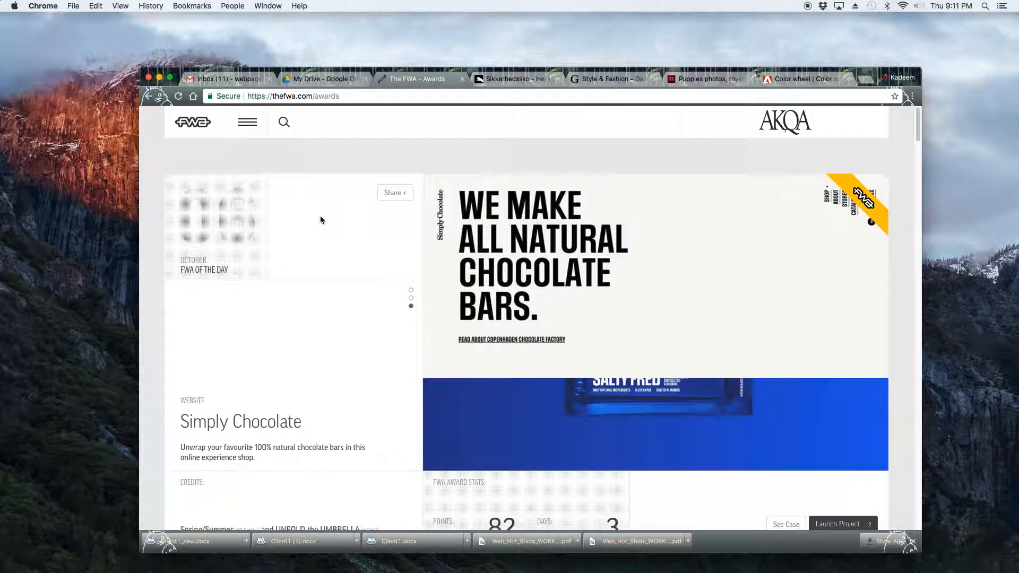
{"action": "scroll", "coordinate": [320, 218], "scroll_direction": "down", "scroll_amount": 3}
{"action": "scroll", "coordinate": [394, 254], "scroll_direction": "down", "scroll_amount": 5}
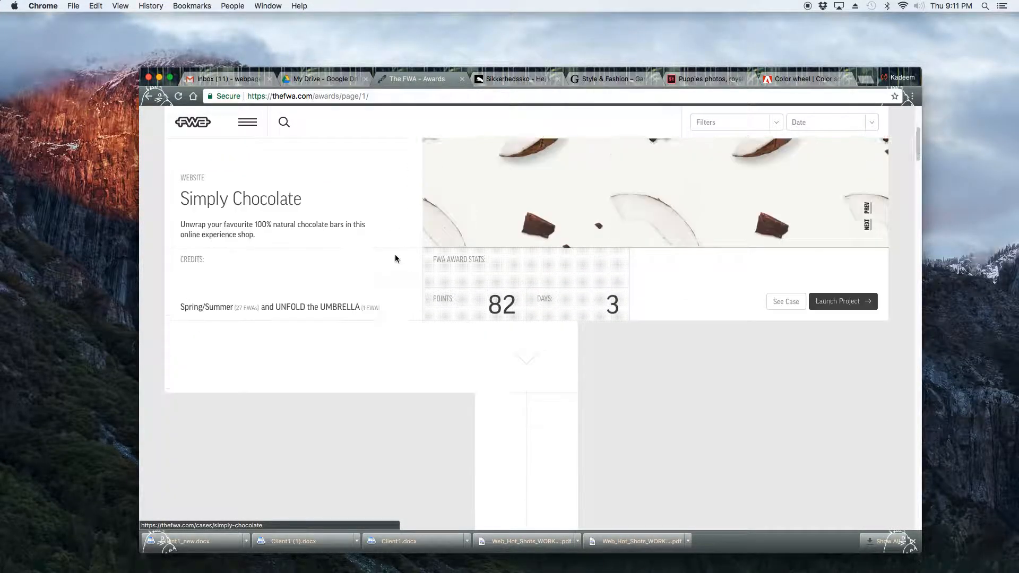
{"action": "scroll", "coordinate": [394, 255], "scroll_direction": "down", "scroll_amount": 3}
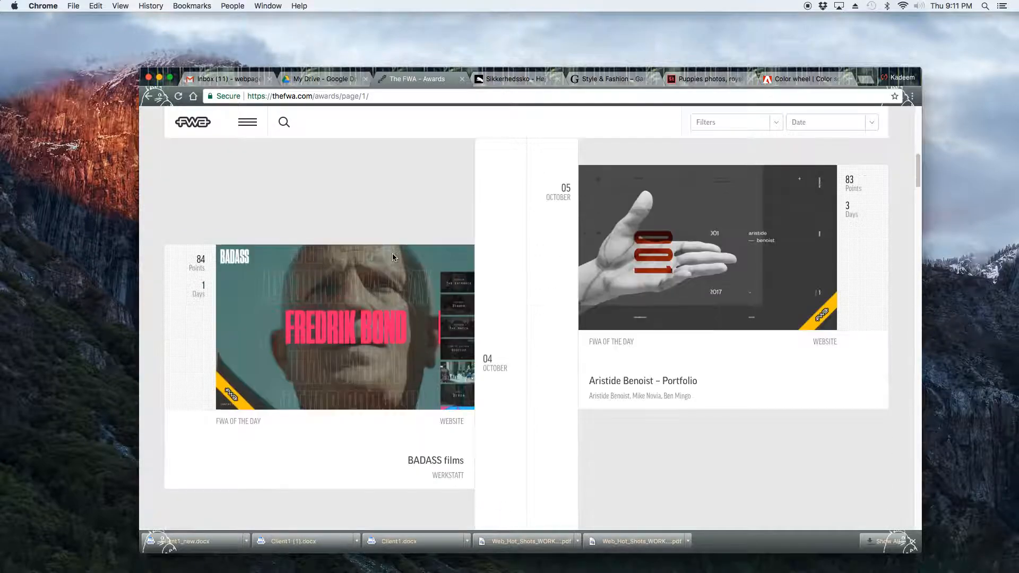
{"action": "scroll", "coordinate": [419, 263], "scroll_direction": "down", "scroll_amount": 6}
{"action": "scroll", "coordinate": [453, 273], "scroll_direction": "down", "scroll_amount": 5}
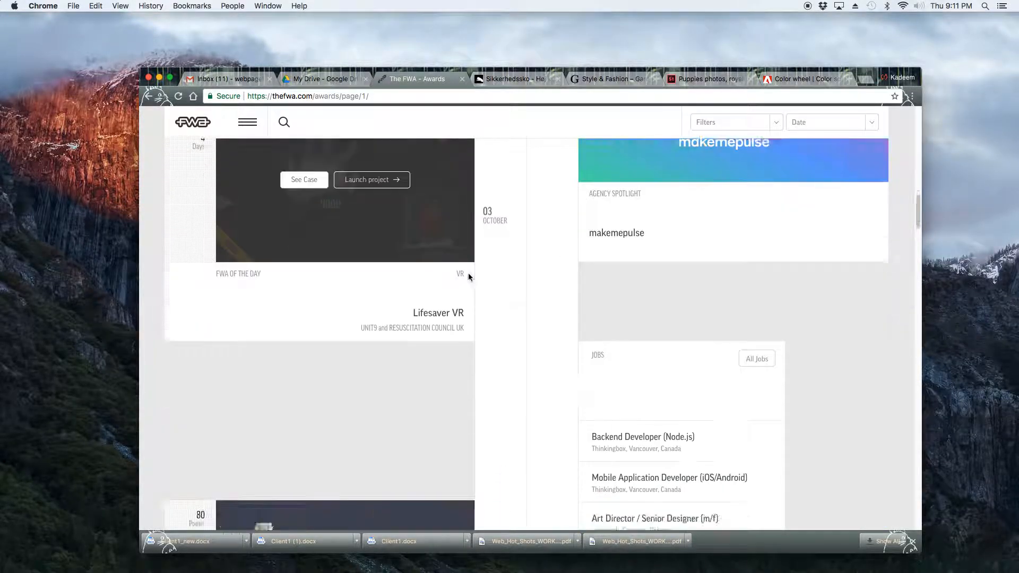
Launch the A Violent Act project site, scroll to The Murders section, and capture a screenshot of it.
{"action": "left_click", "coordinate": [361, 329]}
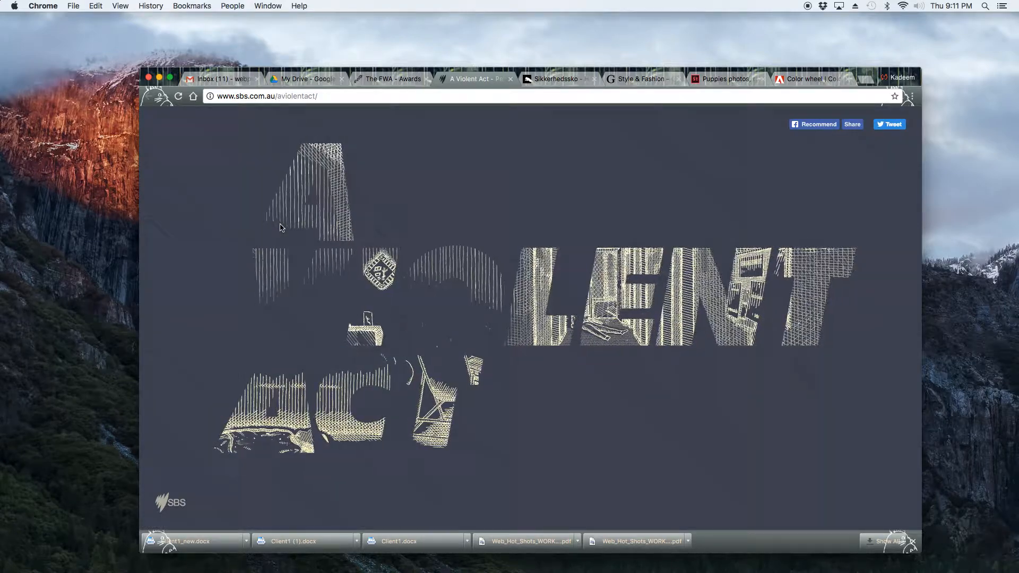
{"action": "scroll", "coordinate": [342, 295], "scroll_direction": "down", "scroll_amount": 10}
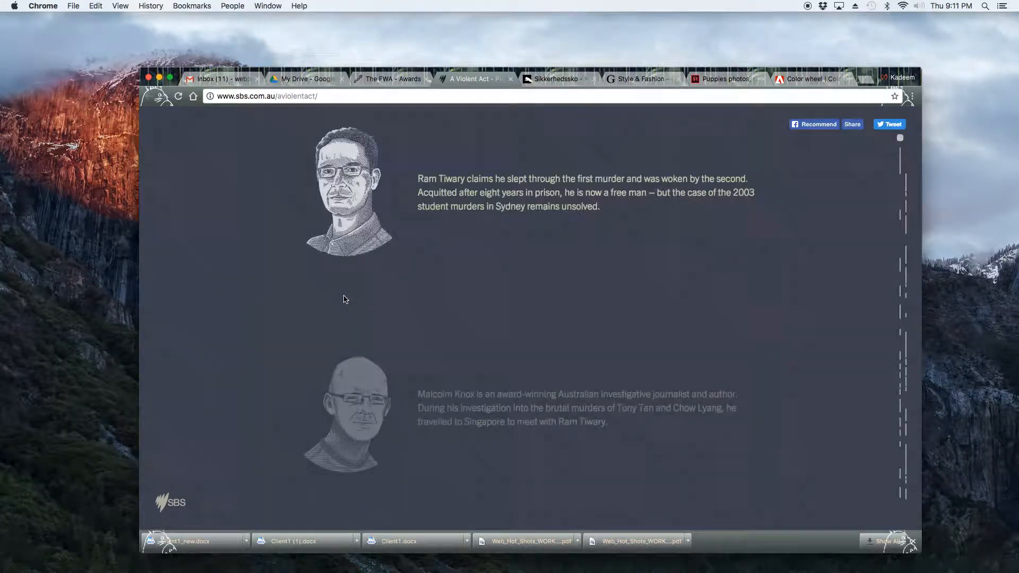
{"action": "scroll", "coordinate": [345, 297], "scroll_direction": "up", "scroll_amount": 10}
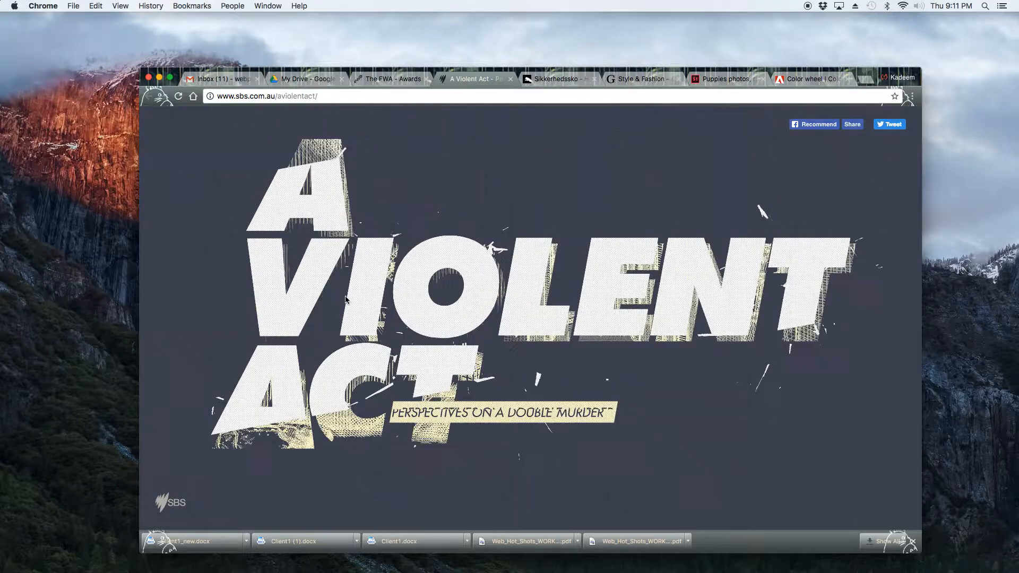
{"action": "scroll", "coordinate": [371, 266], "scroll_direction": "down", "scroll_amount": 10}
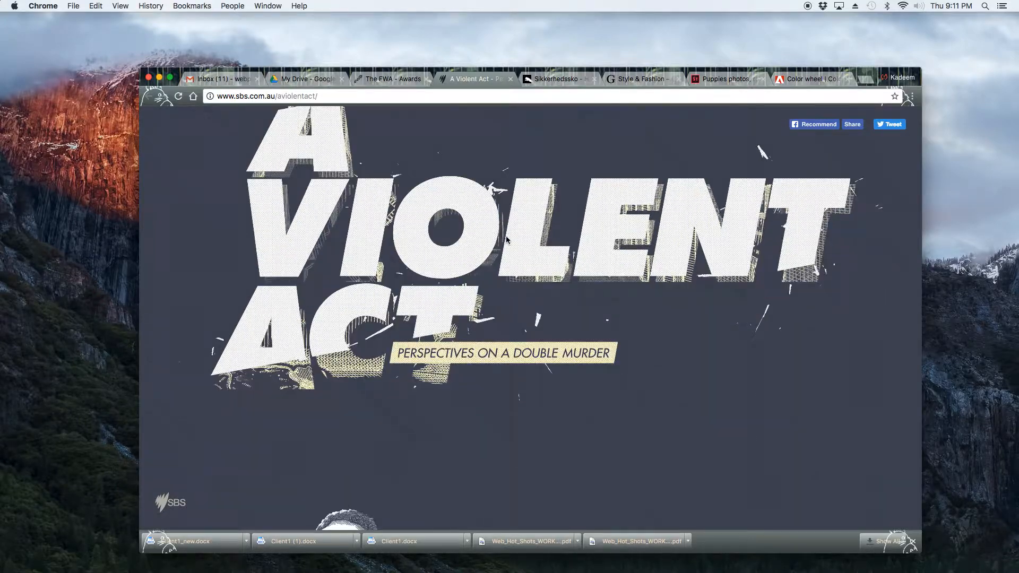
{"action": "scroll", "coordinate": [507, 242], "scroll_direction": "down", "scroll_amount": 6}
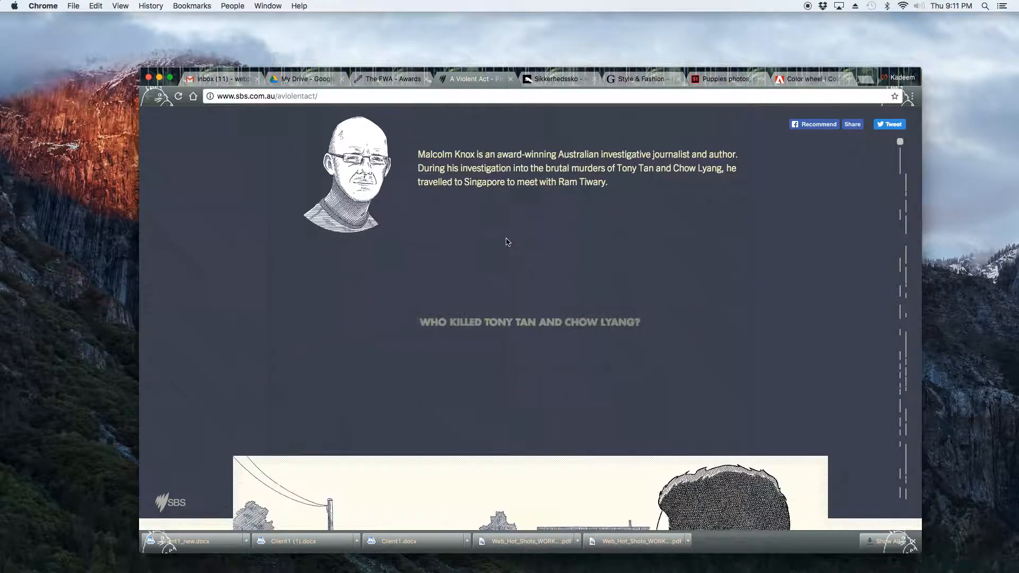
{"action": "scroll", "coordinate": [506, 242], "scroll_direction": "down", "scroll_amount": 5}
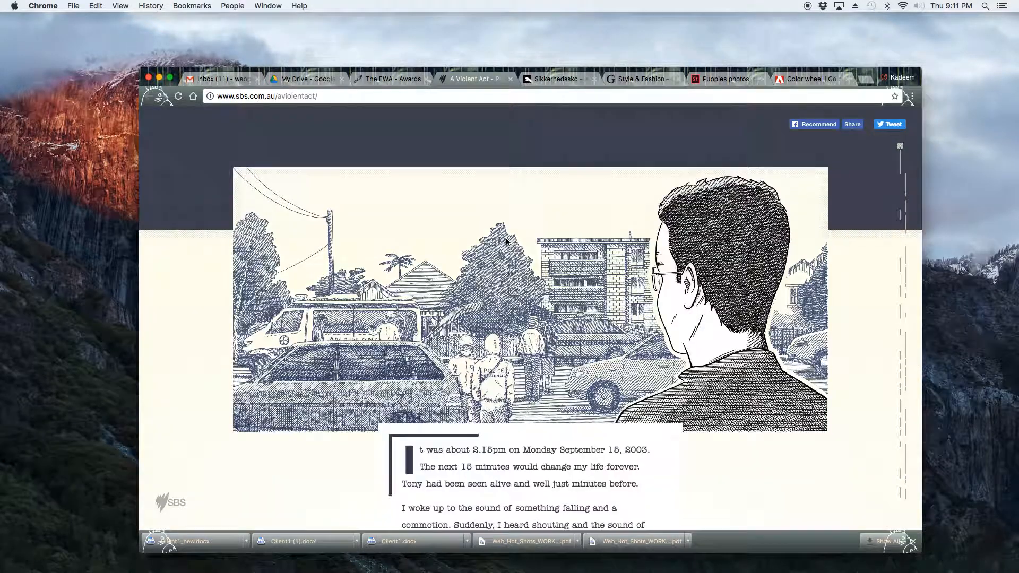
{"action": "scroll", "coordinate": [507, 242], "scroll_direction": "down", "scroll_amount": 4}
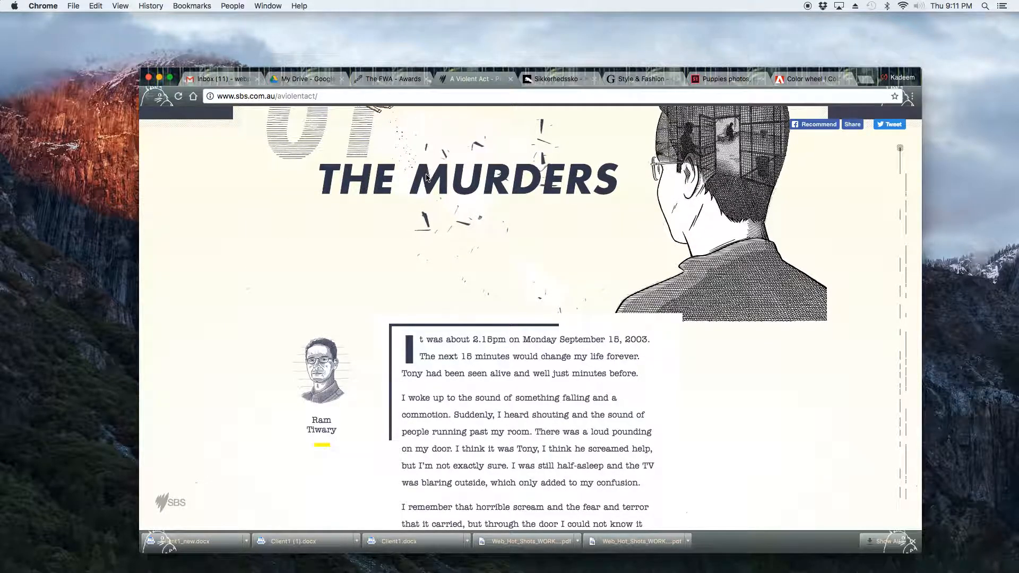
{"action": "left_click_drag", "start_coordinate": [142, 109], "coordinate": [913, 527]}
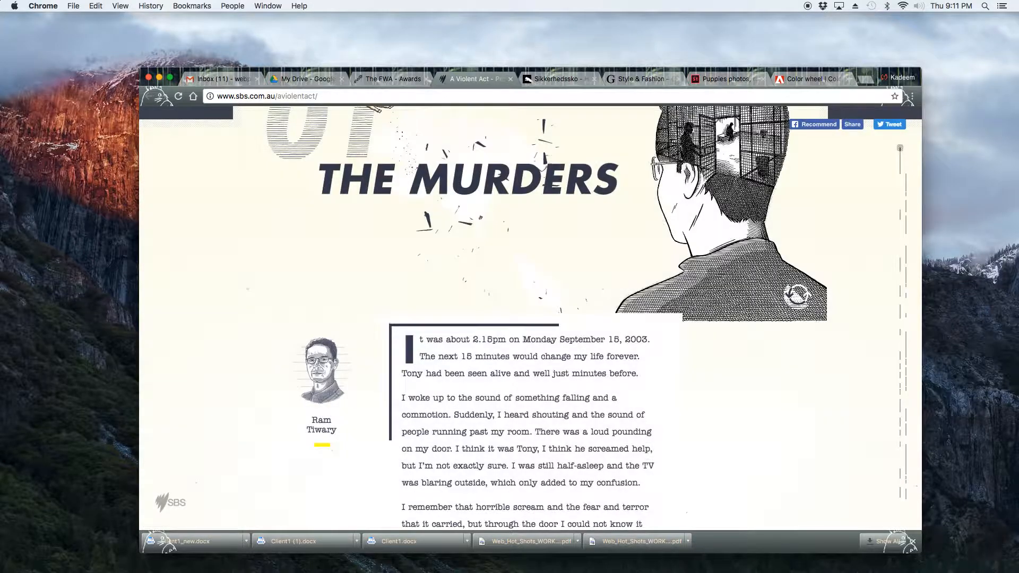
Minimize the browser and switch to the KDavis_c1.ai document in Illustrator.
{"action": "left_click", "coordinate": [159, 78]}
{"action": "mouse_move", "coordinate": [675, 555]}
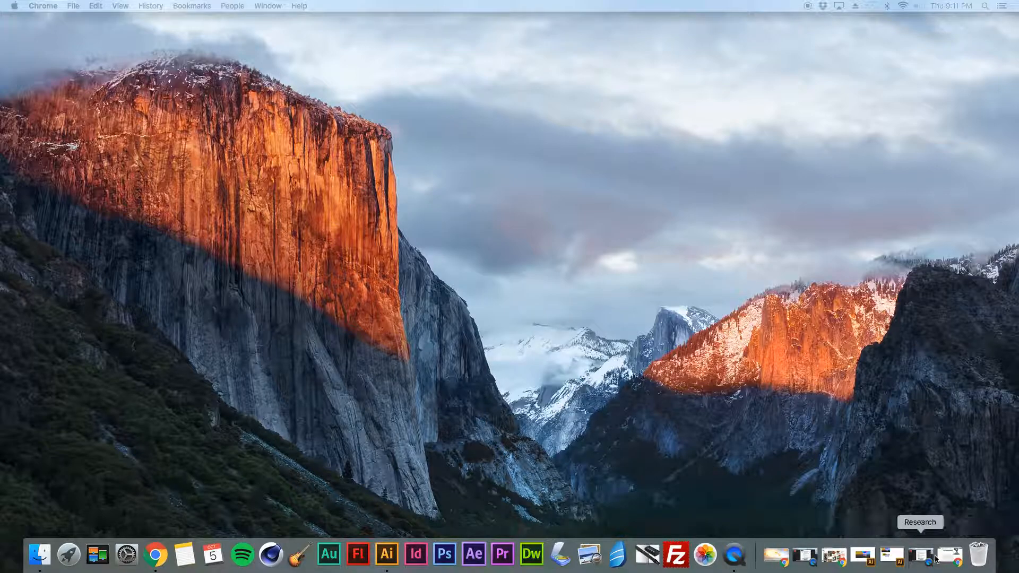
{"action": "left_click", "coordinate": [890, 555]}
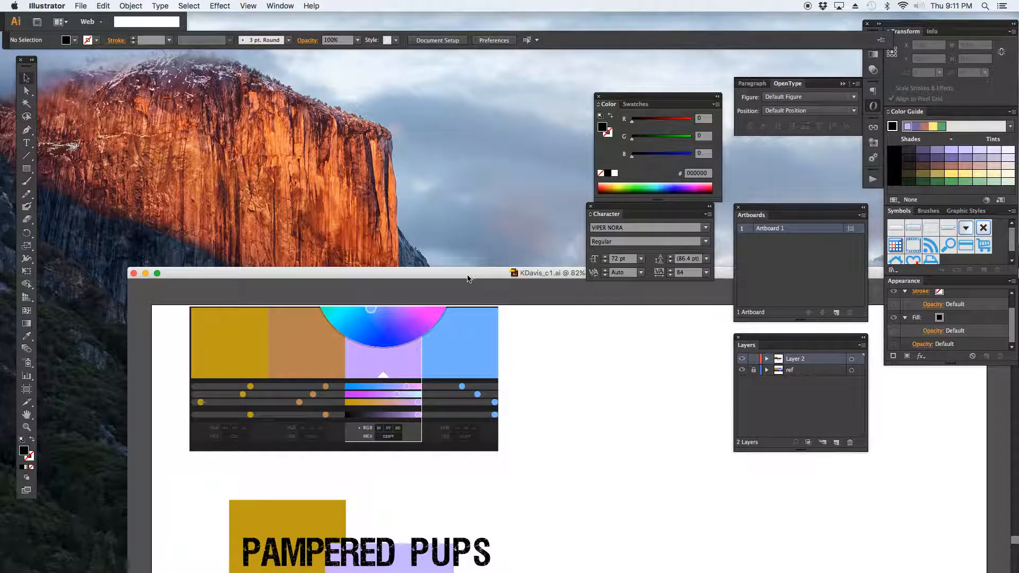
{"action": "left_click_drag", "start_coordinate": [468, 278], "coordinate": [383, 70]}
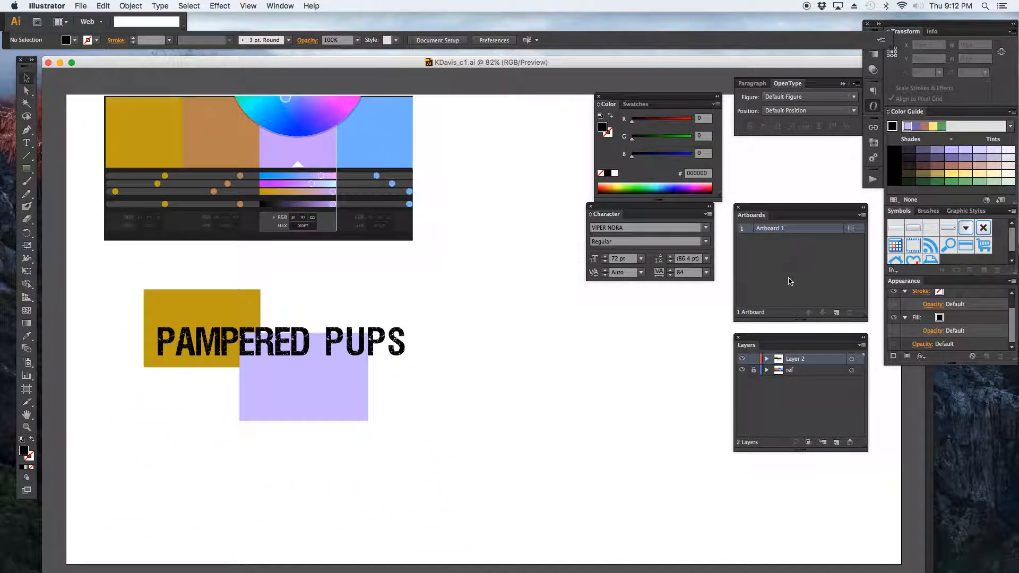
{"action": "left_click", "coordinate": [755, 370]}
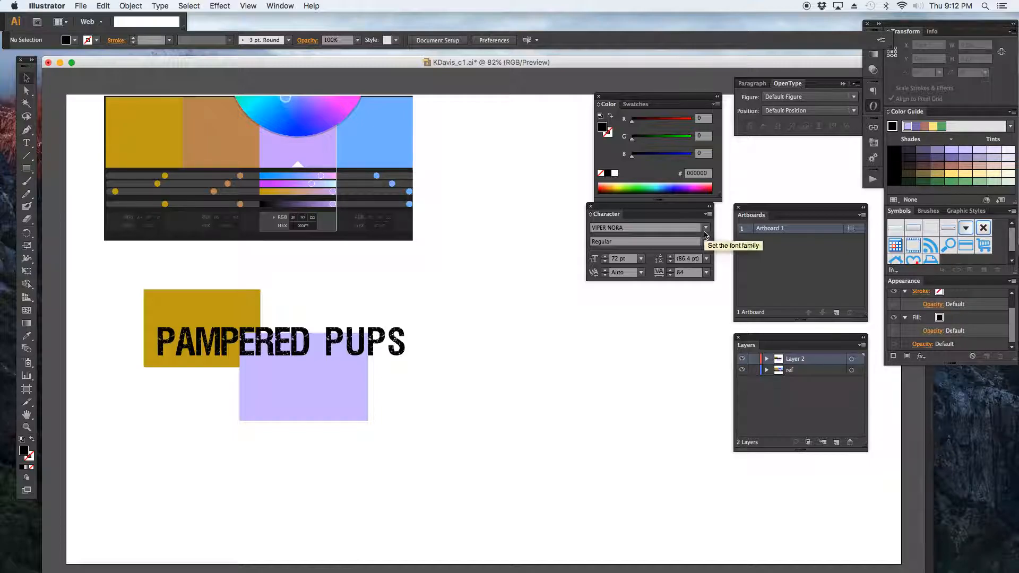
Open the five Desktop screenshots from 9.08.20 PM through 9.11.45 PM in Illustrator.
{"action": "left_click", "coordinate": [81, 6]}
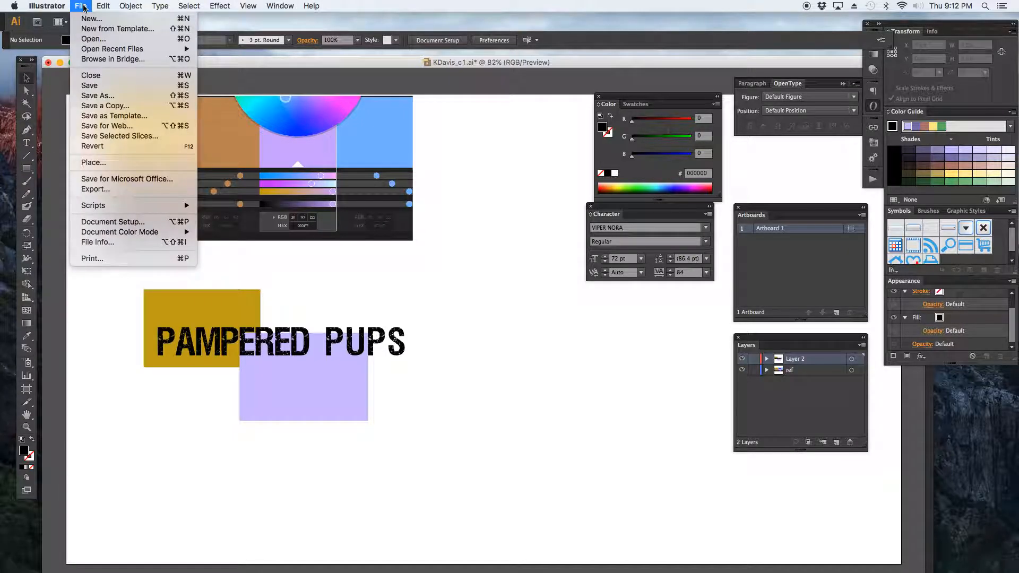
{"action": "left_click", "coordinate": [86, 39]}
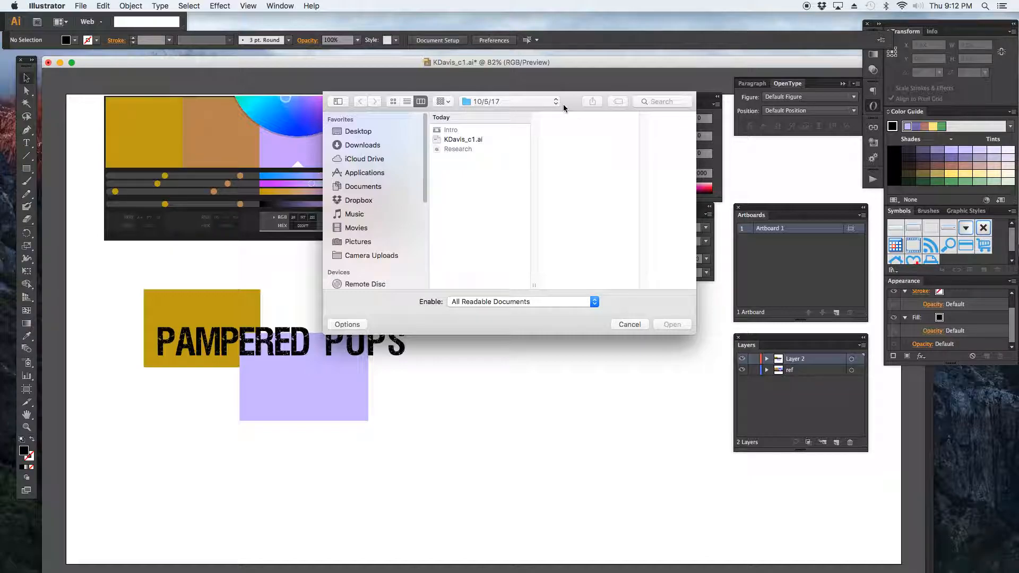
{"action": "left_click", "coordinate": [361, 133]}
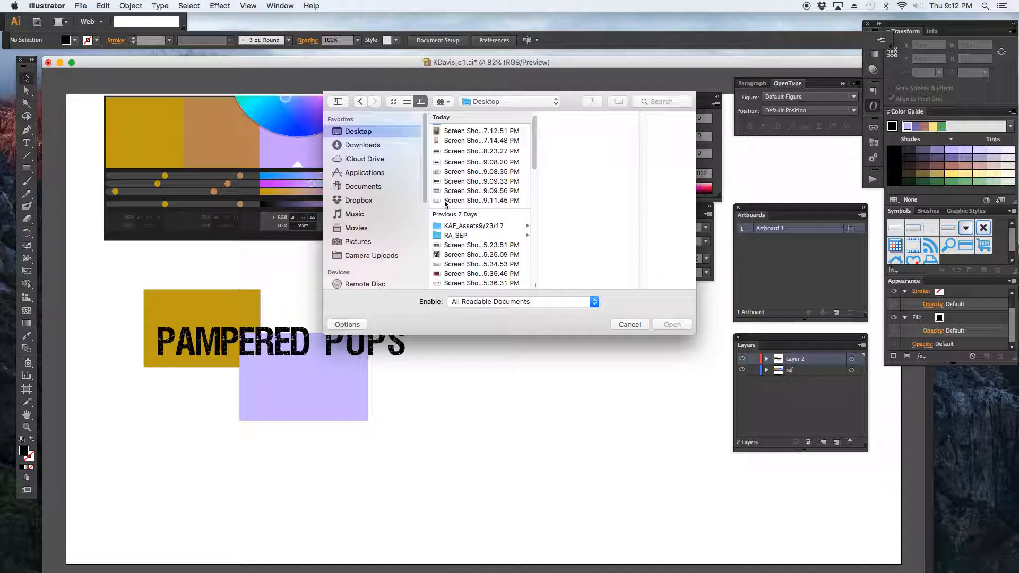
{"action": "left_click", "coordinate": [447, 201]}
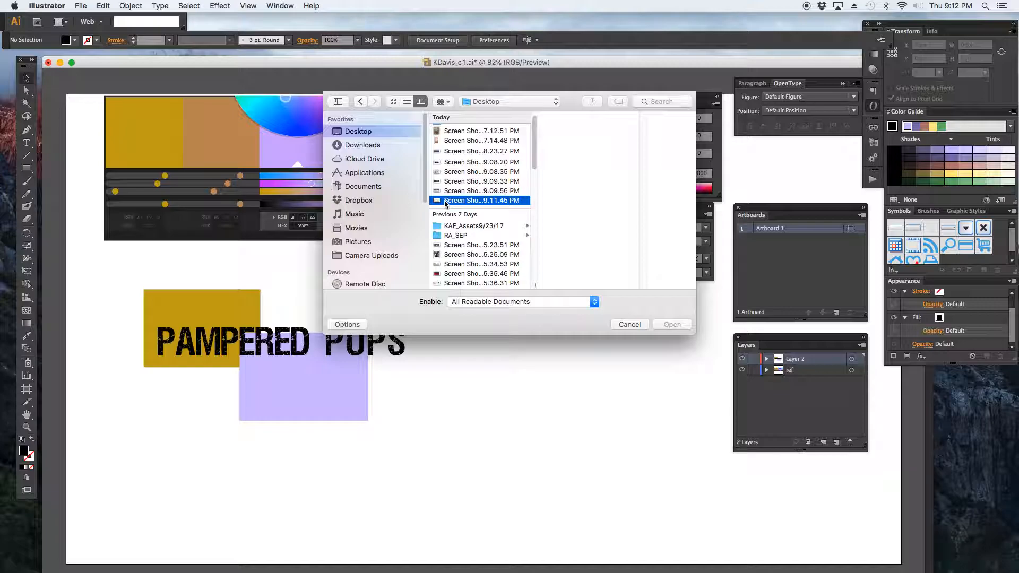
{"action": "left_click", "coordinate": [464, 182]}
{"action": "key", "text": "Up"}
{"action": "key", "text": "Up"}
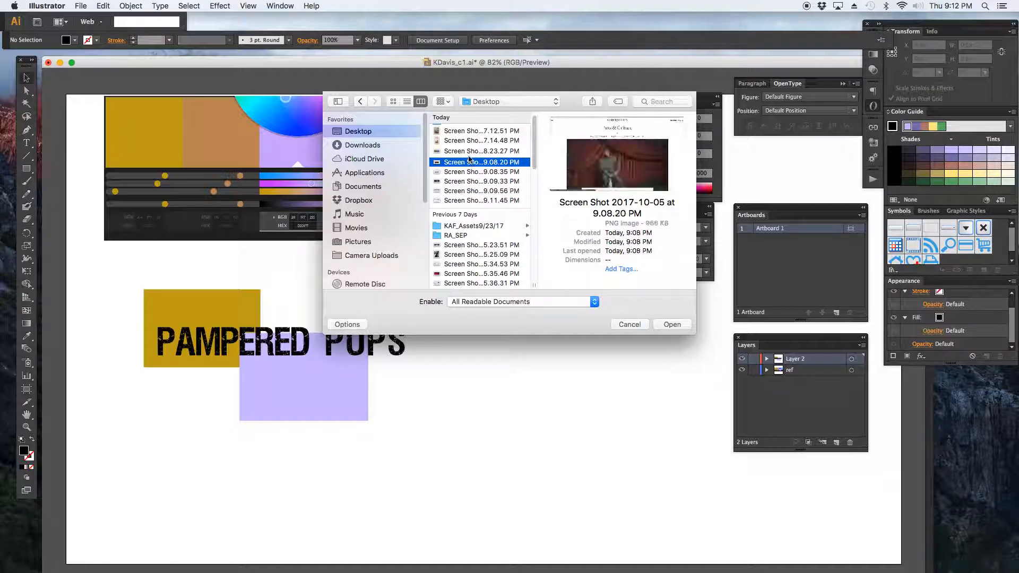
{"action": "key", "text": "Up"}
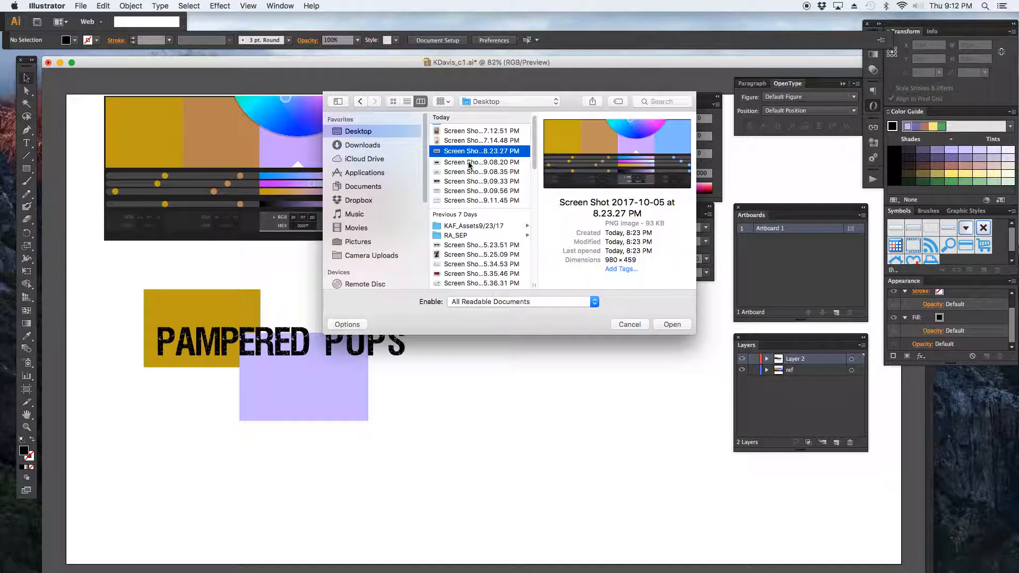
{"action": "left_click", "coordinate": [469, 164]}
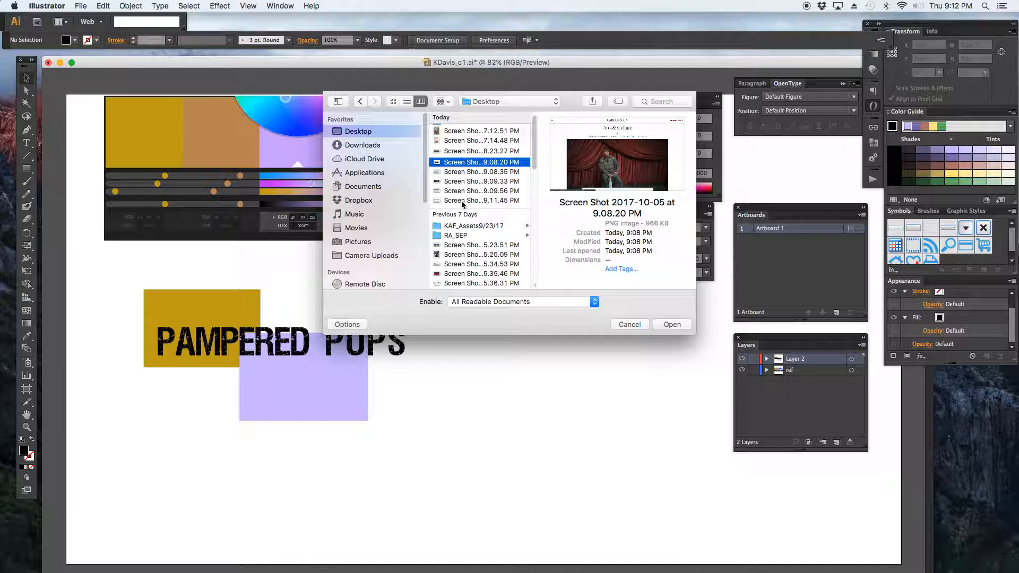
{"action": "left_click", "coordinate": [461, 201], "text": "shift"}
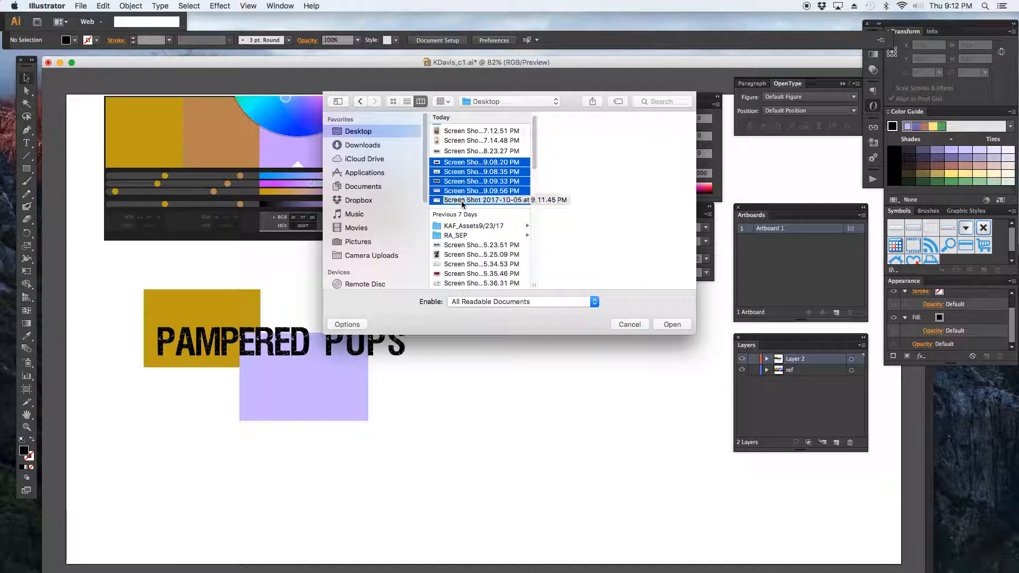
{"action": "left_click", "coordinate": [670, 324]}
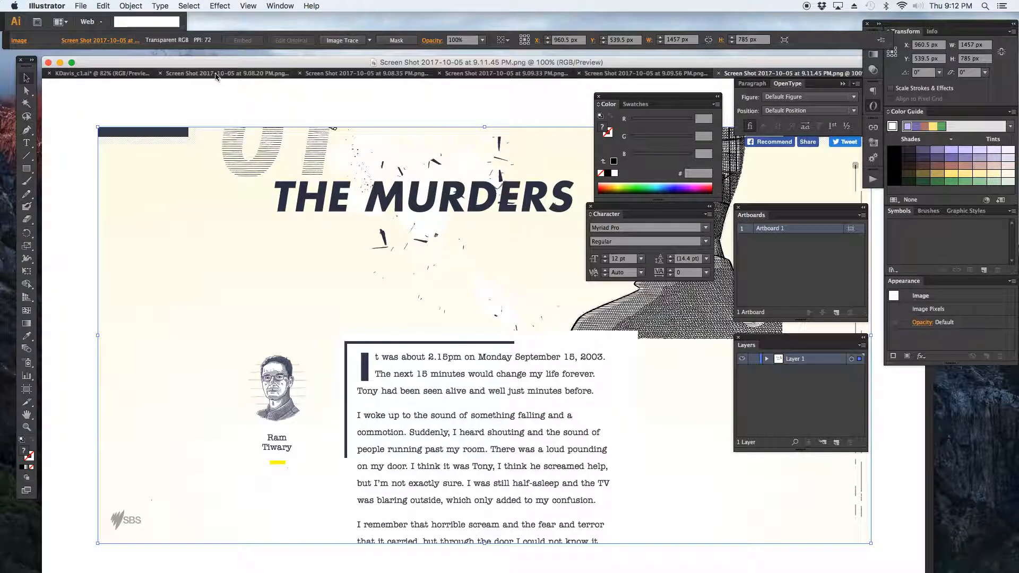
Float the screenshot documents and the KDavis_c1.ai document in separate windows so they can be seen side by side.
{"action": "left_click_drag", "start_coordinate": [211, 76], "coordinate": [348, 193]}
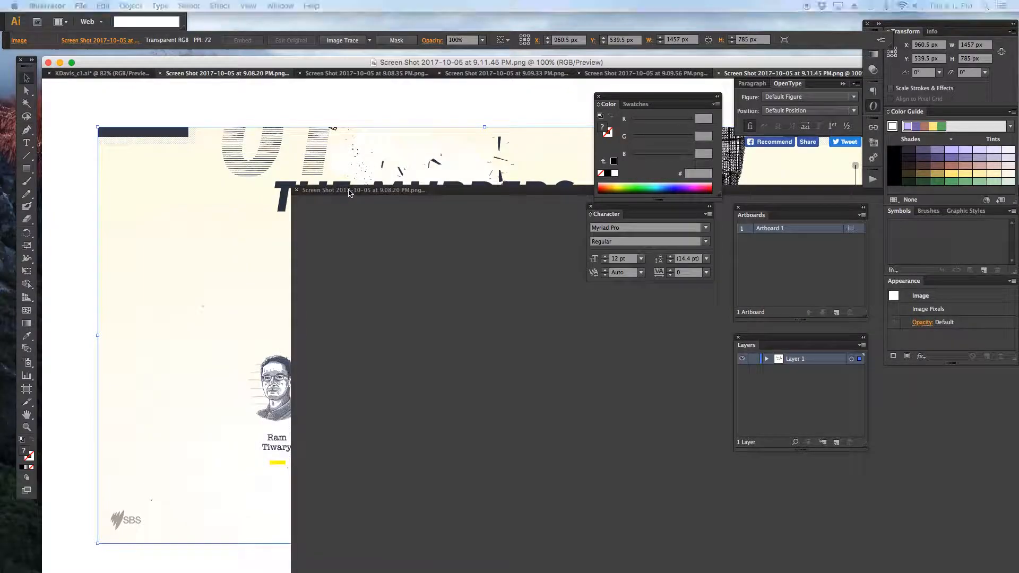
{"action": "left_click", "coordinate": [136, 74]}
{"action": "left_click", "coordinate": [135, 74]}
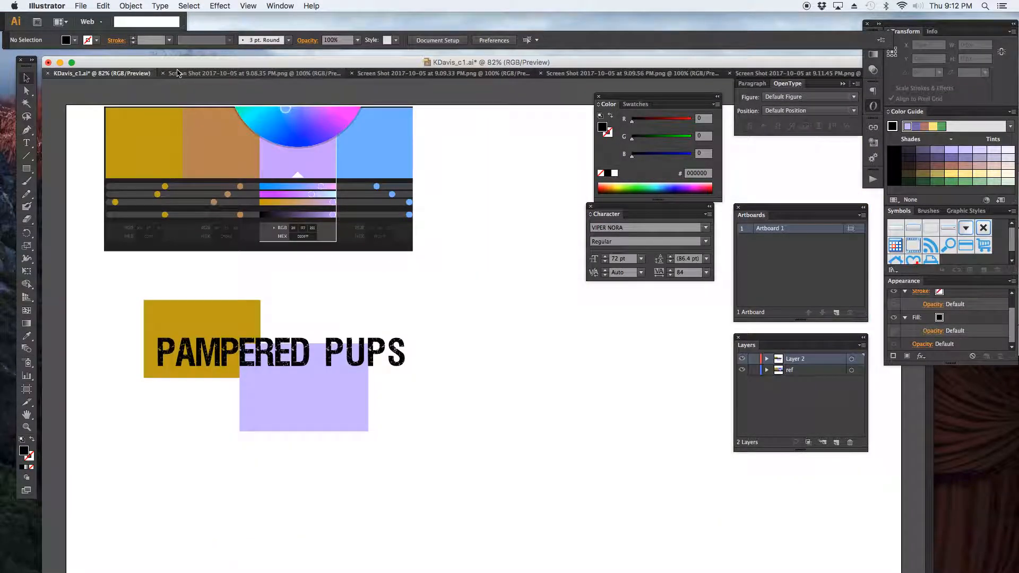
{"action": "left_click_drag", "start_coordinate": [126, 77], "coordinate": [141, 219]}
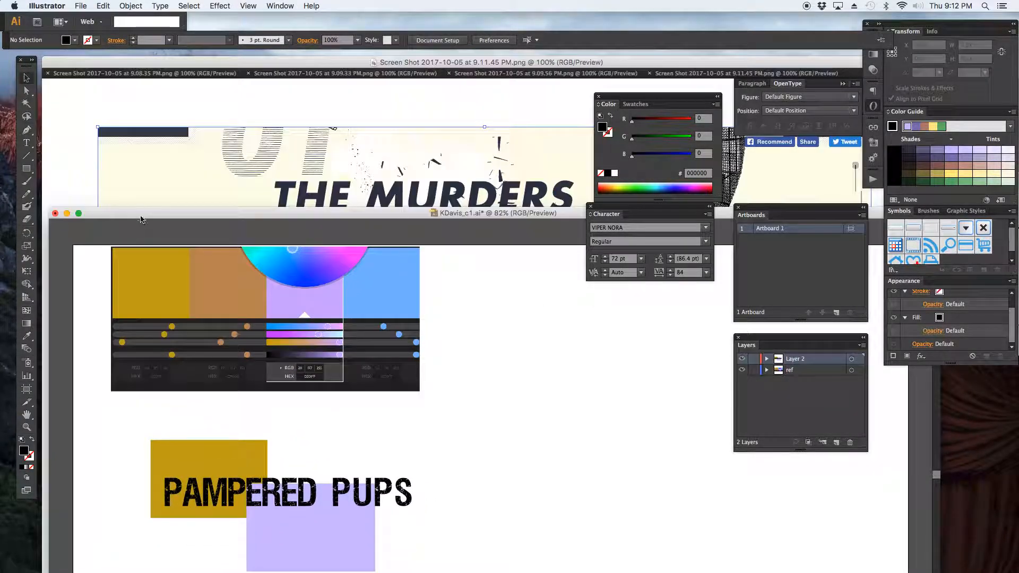
{"action": "left_click_drag", "start_coordinate": [137, 63], "coordinate": [552, 154]}
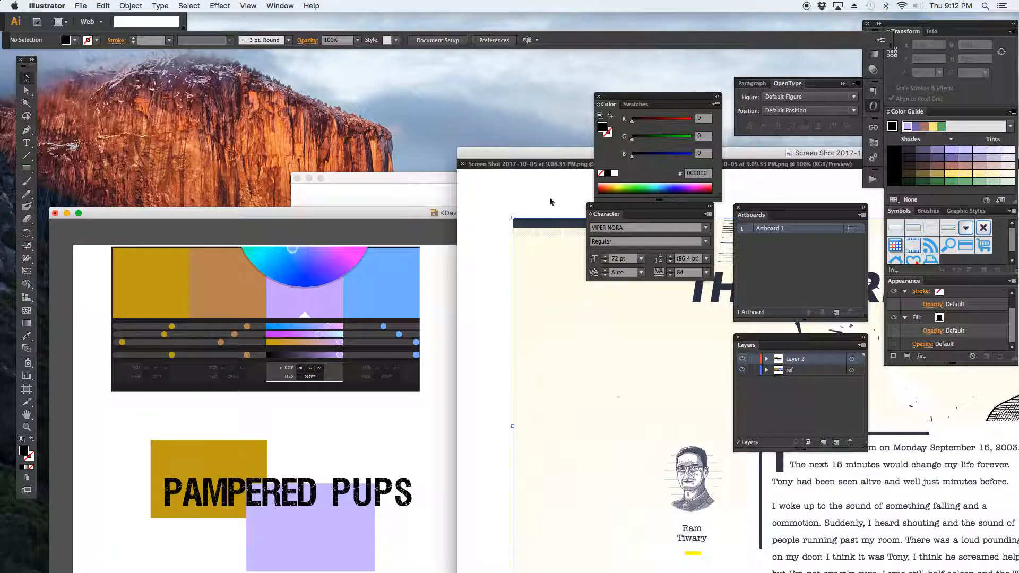
Drag the Garden & Gun Books screenshot (9.08.35 PM) into the KDavis_c1.ai document and close its tab.
{"action": "left_click", "coordinate": [545, 158]}
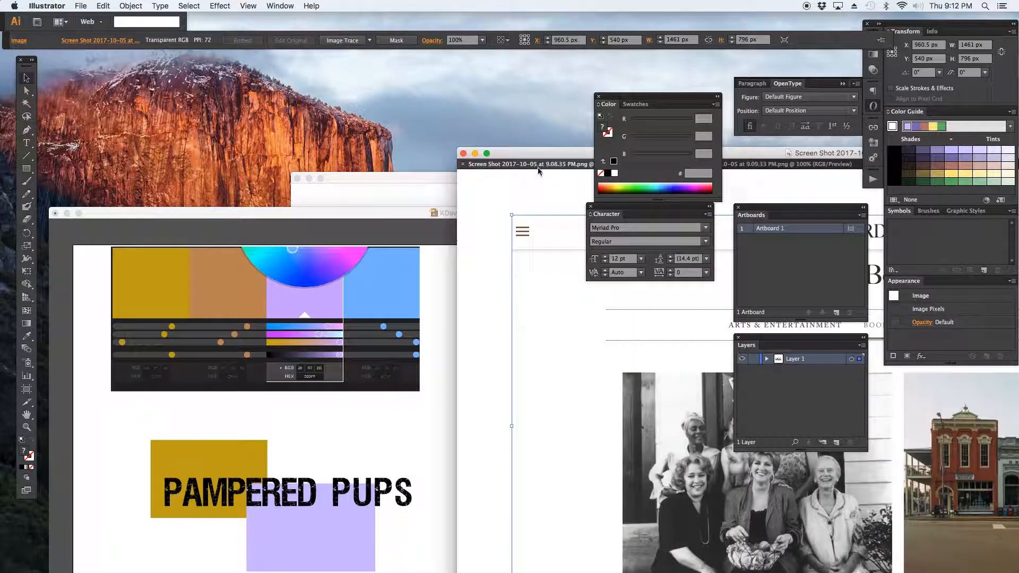
{"action": "left_click_drag", "start_coordinate": [688, 407], "coordinate": [408, 419]}
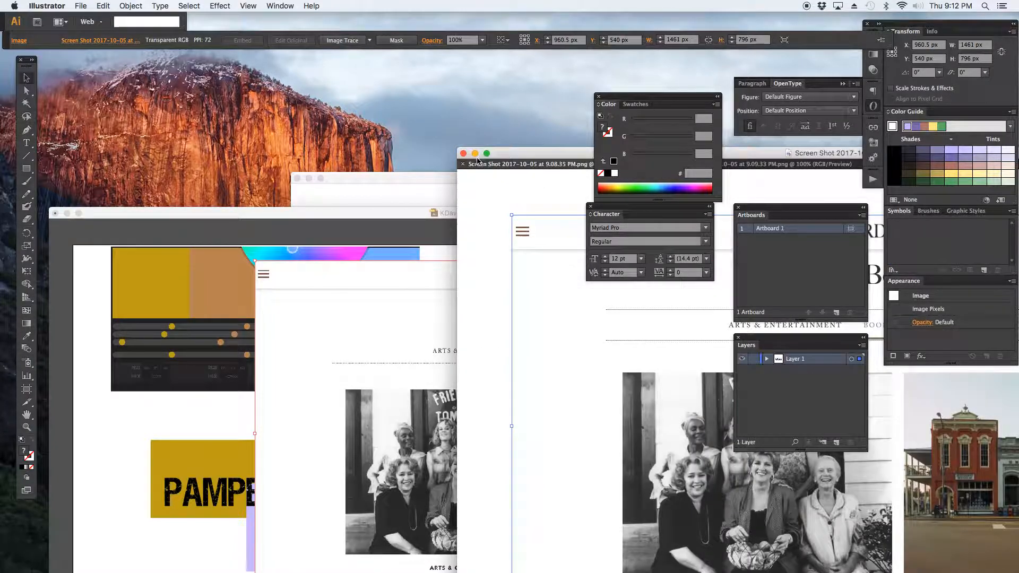
{"action": "left_click", "coordinate": [463, 166]}
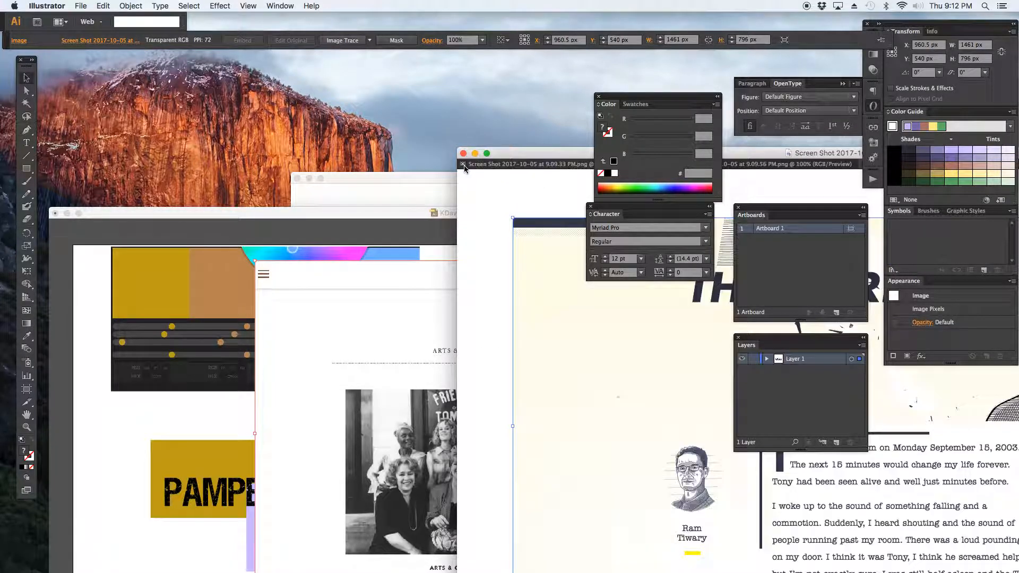
Drag the Puma hero screenshot (9.09.33 PM) into the KDavis_c1.ai document and close its tab.
{"action": "left_click_drag", "start_coordinate": [580, 298], "coordinate": [578, 338]}
{"action": "left_click", "coordinate": [522, 165]}
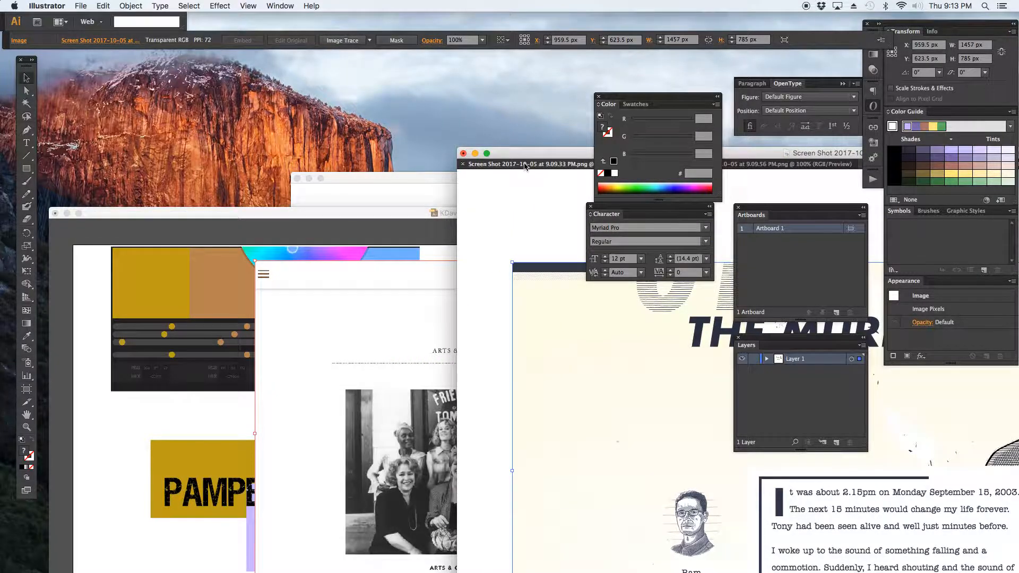
{"action": "left_click_drag", "start_coordinate": [624, 366], "coordinate": [378, 385]}
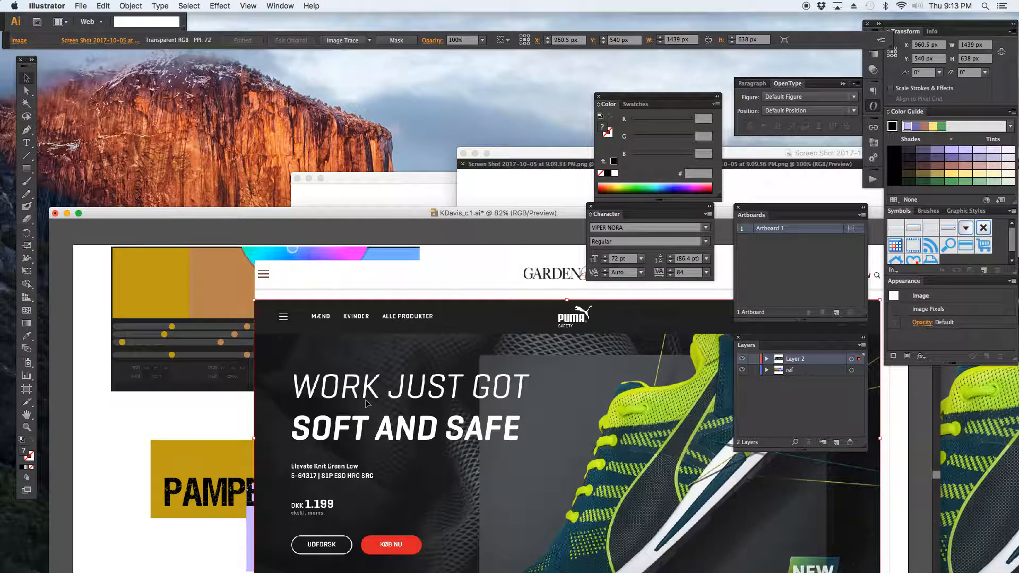
{"action": "left_click", "coordinate": [511, 166]}
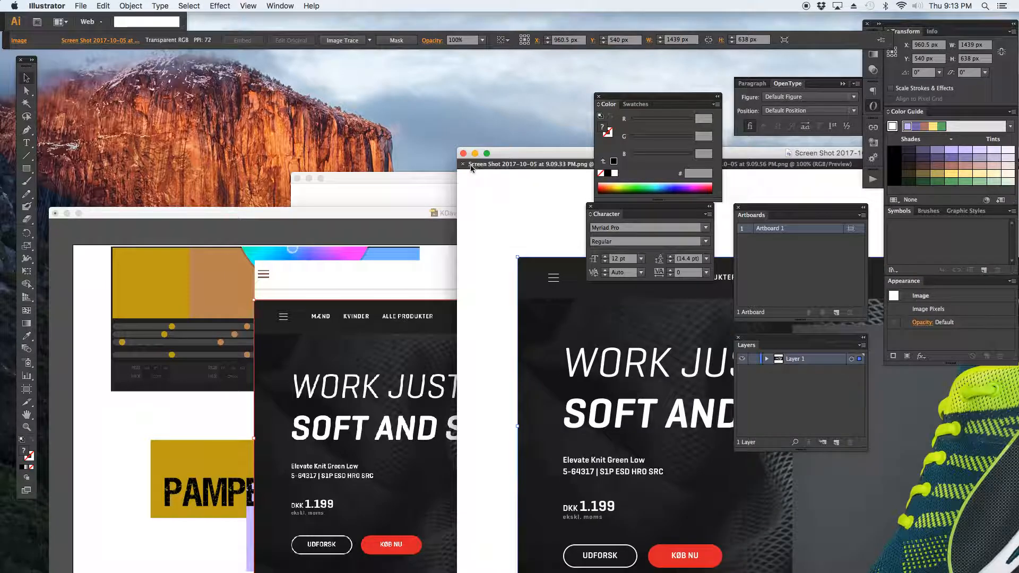
{"action": "left_click", "coordinate": [464, 166]}
Drag the Puma product listing screenshot (9.09.56 PM) into the KDavis_c1.ai document and close its tab.
{"action": "left_click", "coordinate": [491, 165]}
{"action": "left_click_drag", "start_coordinate": [564, 331], "coordinate": [377, 371]}
{"action": "left_click", "coordinate": [531, 173]}
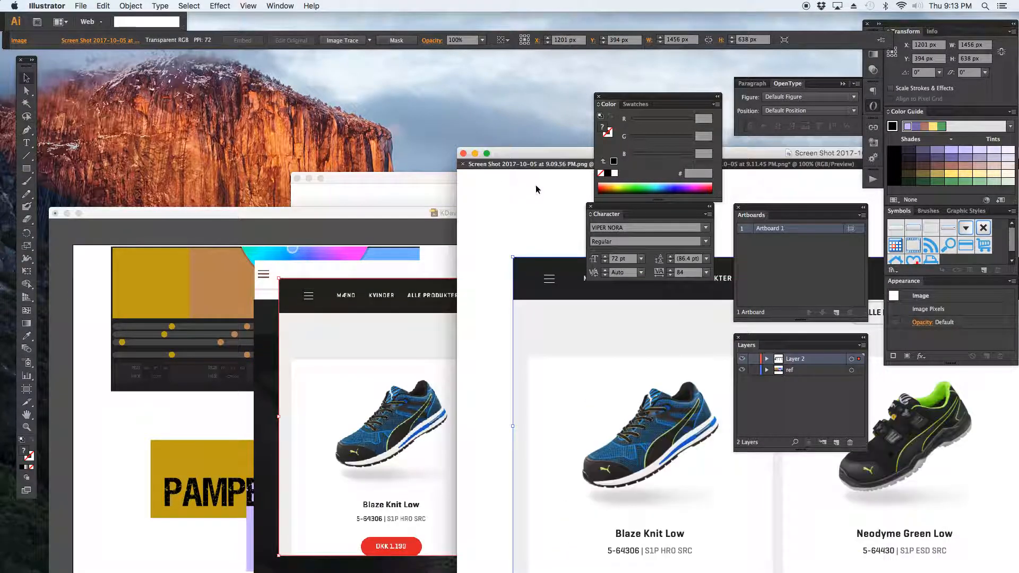
{"action": "left_click", "coordinate": [463, 165]}
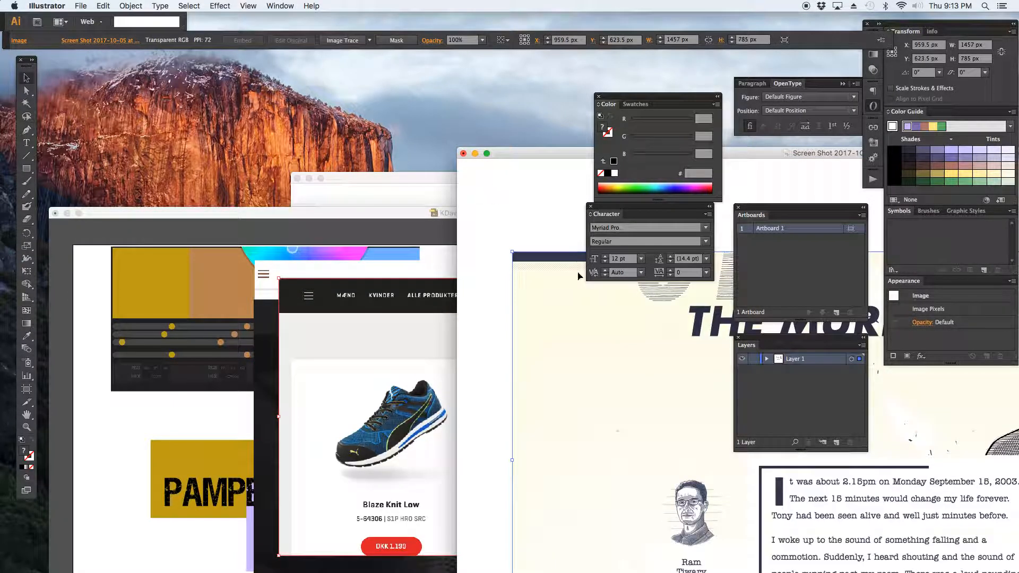
Drag The Murders screenshot into the KDavis_c1.ai document and close its window.
{"action": "left_click_drag", "start_coordinate": [669, 336], "coordinate": [326, 368]}
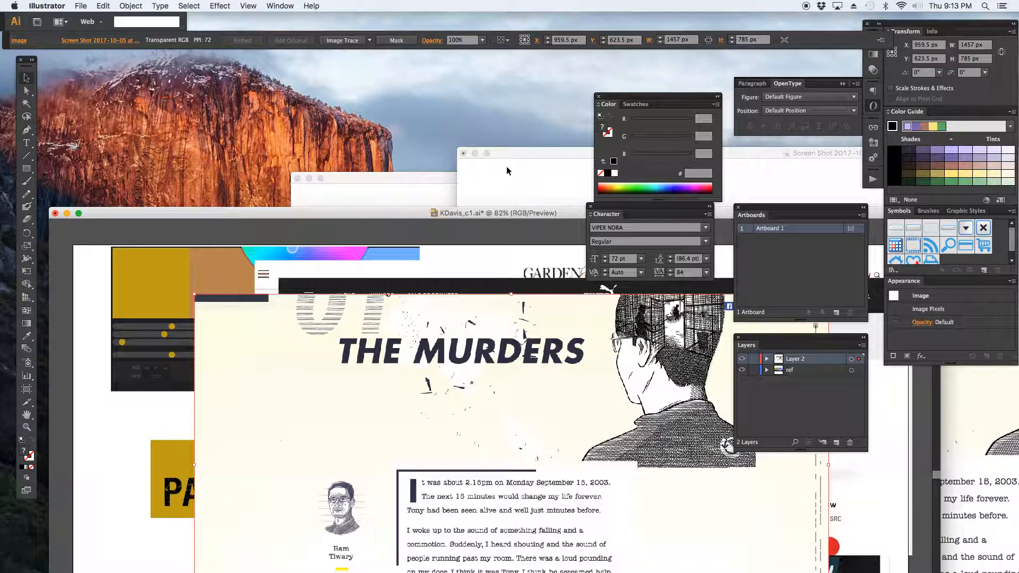
{"action": "left_click", "coordinate": [459, 165]}
{"action": "left_click", "coordinate": [463, 154]}
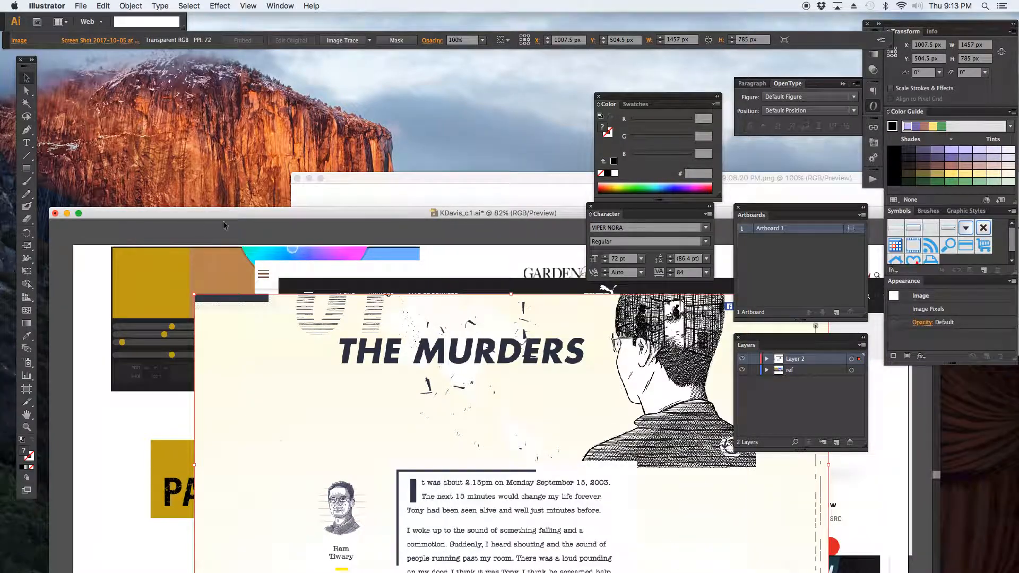
Drag the Garden & Gun Arts & Culture screenshot into KDavis_c1.ai, close its window and move the document window up.
{"action": "left_click_drag", "start_coordinate": [347, 181], "coordinate": [349, 184]}
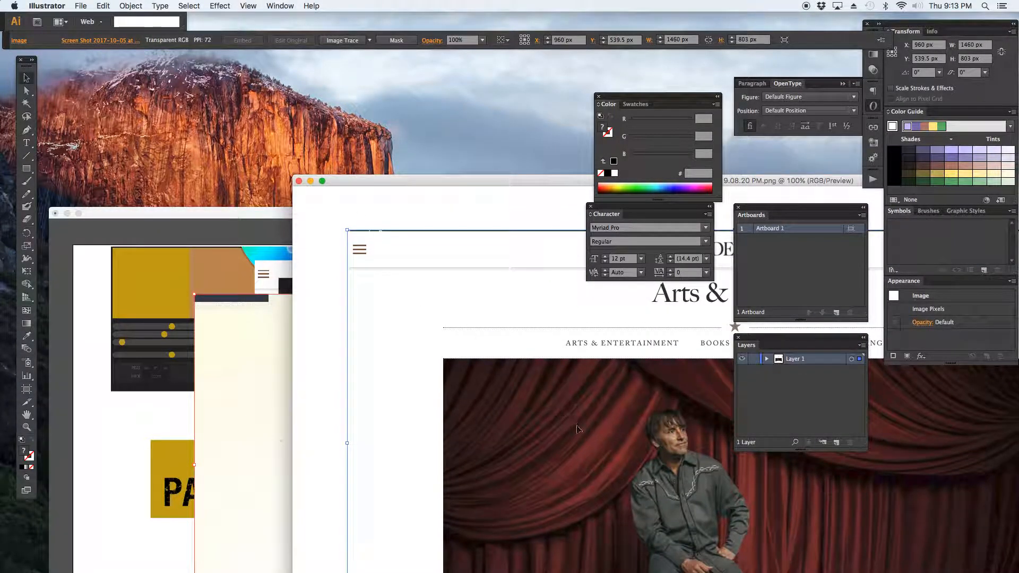
{"action": "left_click", "coordinate": [212, 398]}
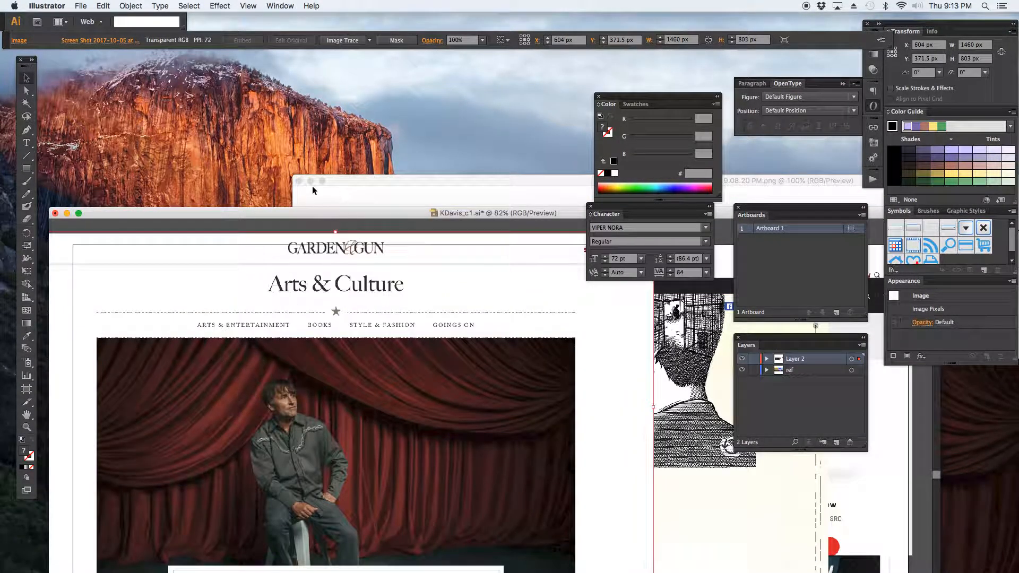
{"action": "left_click", "coordinate": [298, 181]}
{"action": "left_click", "coordinate": [292, 205]}
{"action": "left_click_drag", "start_coordinate": [293, 209], "coordinate": [298, 81]}
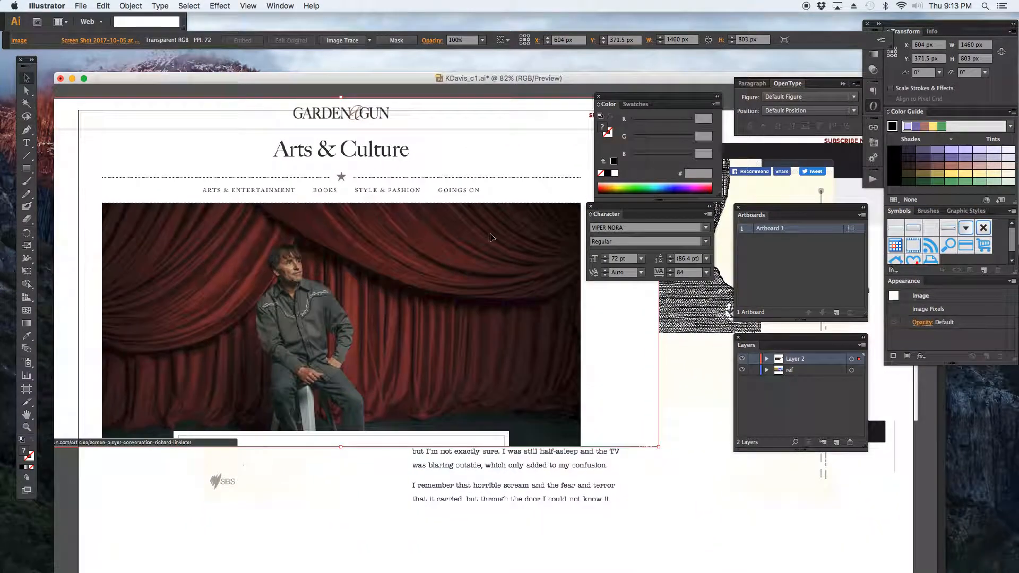
Scale down and arrange the five screenshots around the artboard beside the Pampered Pups artwork.
{"action": "key", "text": "super+minus"}
{"action": "key", "text": "super+minus"}
{"action": "key", "text": "super+minus"}
{"action": "key", "text": "super+minus"}
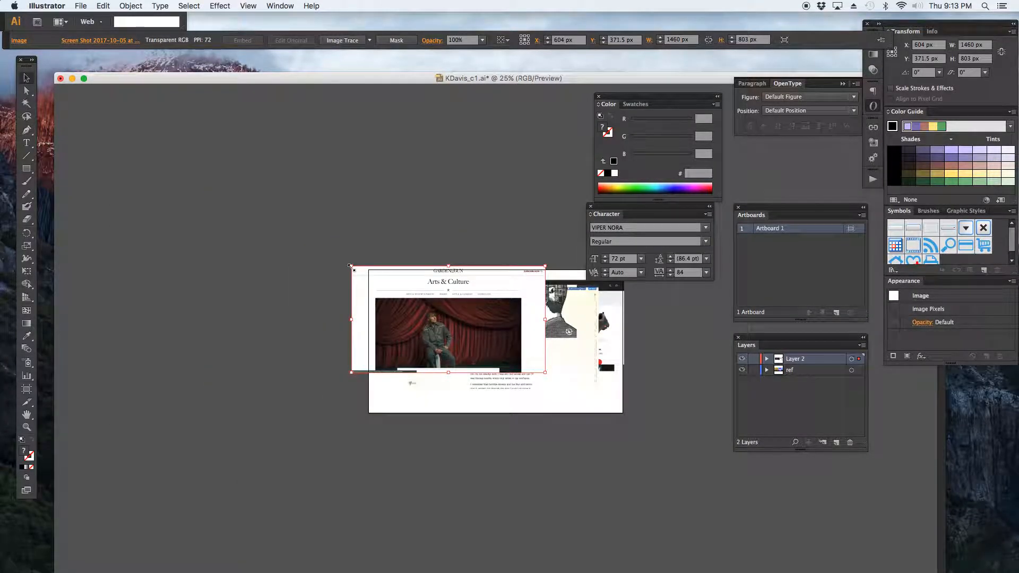
{"action": "left_click_drag", "start_coordinate": [350, 265], "coordinate": [400, 393]}
{"action": "left_click", "coordinate": [455, 331]}
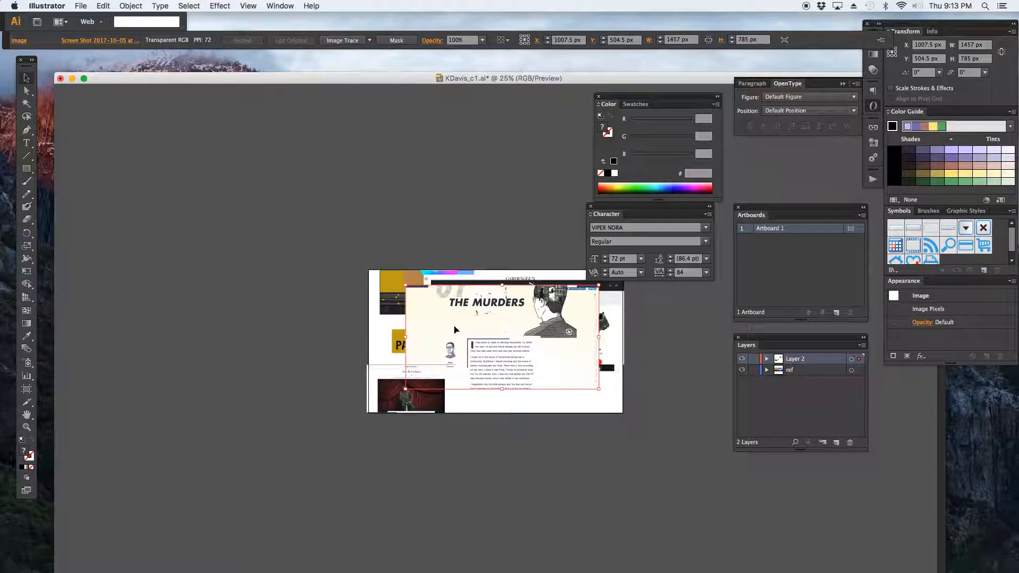
{"action": "left_click_drag", "start_coordinate": [405, 285], "coordinate": [566, 393]}
{"action": "left_click", "coordinate": [493, 317]}
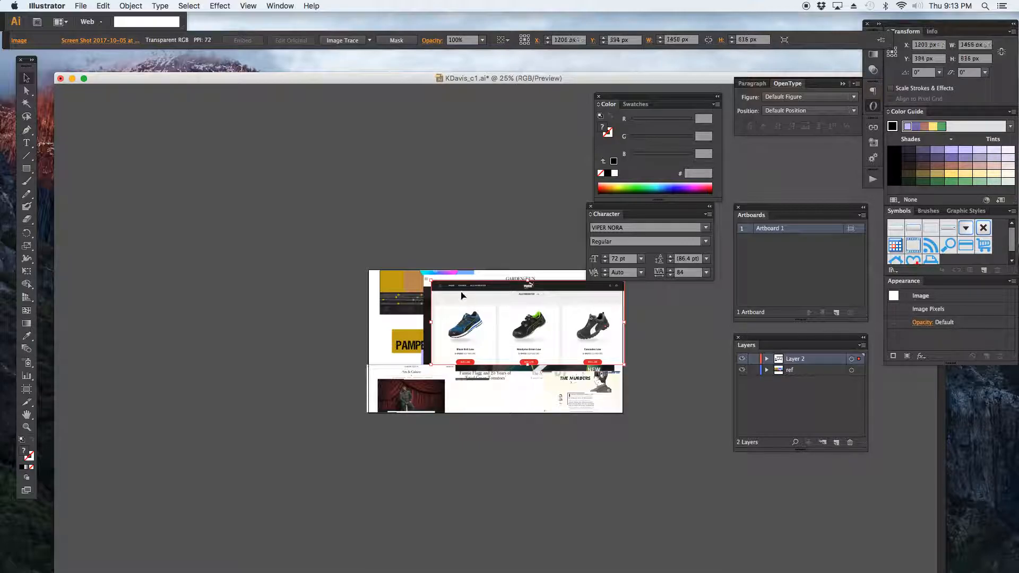
{"action": "left_click_drag", "start_coordinate": [500, 326], "coordinate": [510, 332]}
{"action": "left_click", "coordinate": [497, 315]}
{"action": "left_click_drag", "start_coordinate": [429, 288], "coordinate": [462, 396]}
{"action": "left_click", "coordinate": [477, 353]}
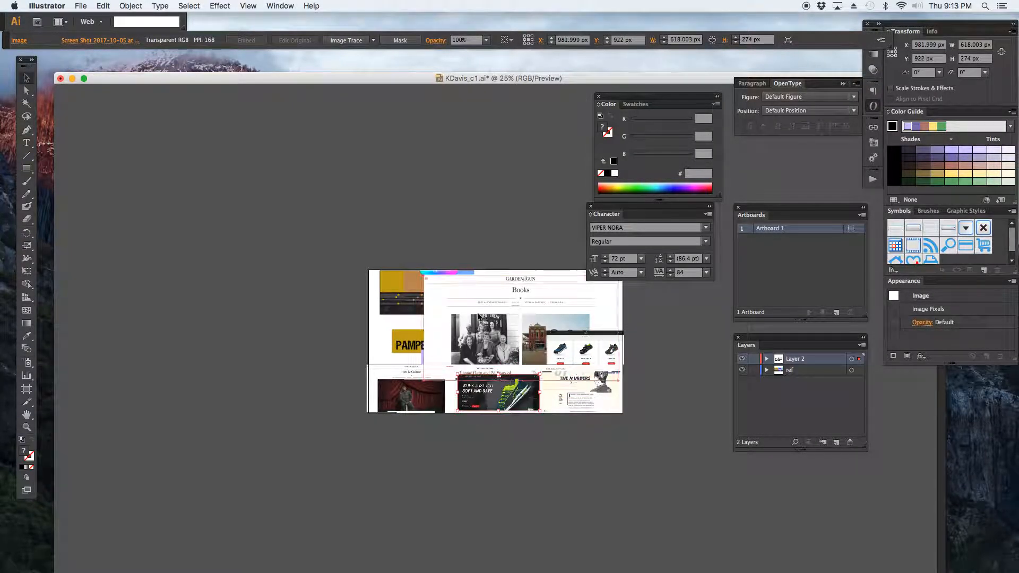
{"action": "left_click_drag", "start_coordinate": [423, 275], "coordinate": [533, 306]}
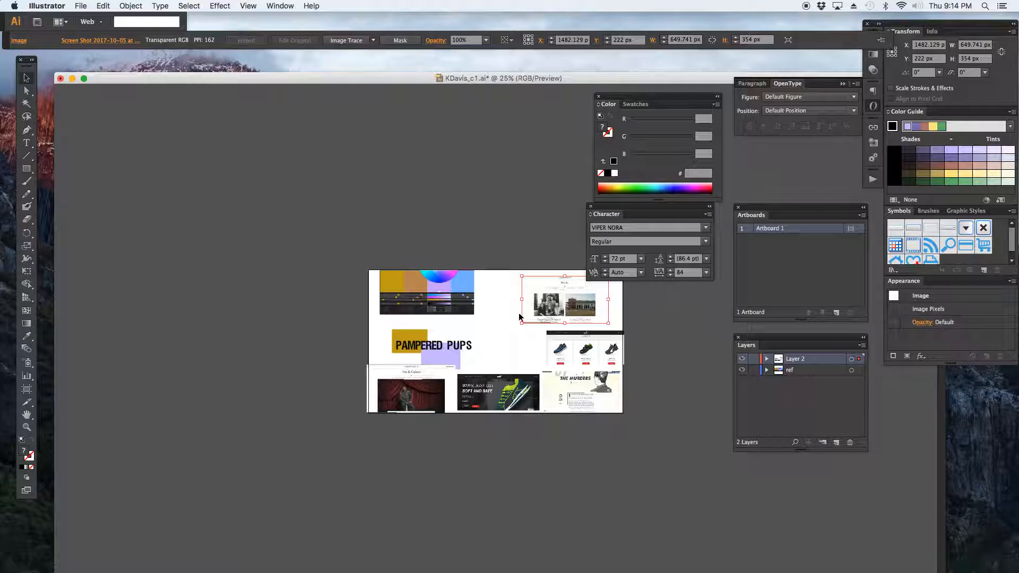
{"action": "left_click", "coordinate": [494, 342]}
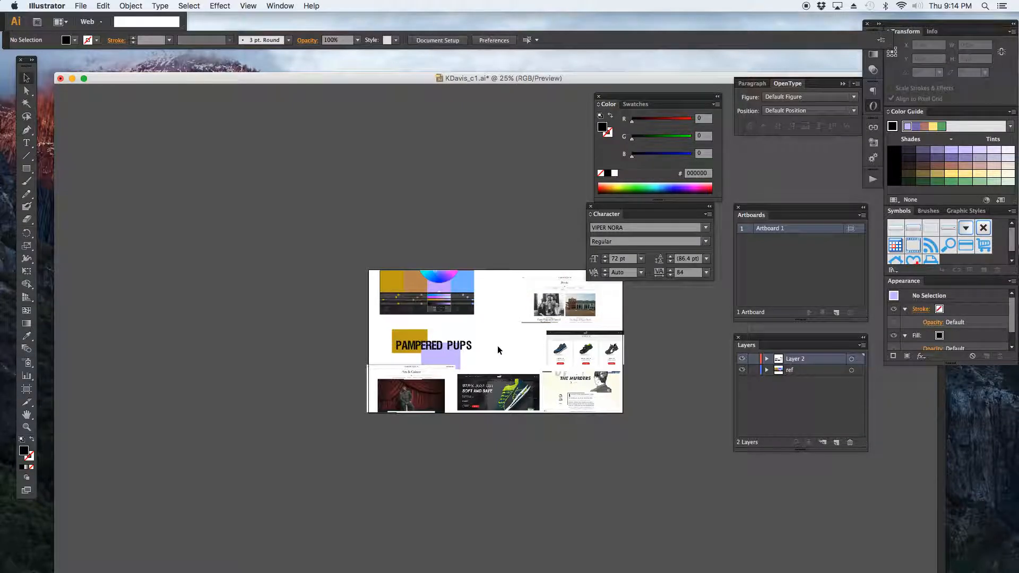
Lock the screenshot layer and add a new layer above it.
{"action": "left_click", "coordinate": [754, 360]}
{"action": "left_click", "coordinate": [837, 442]}
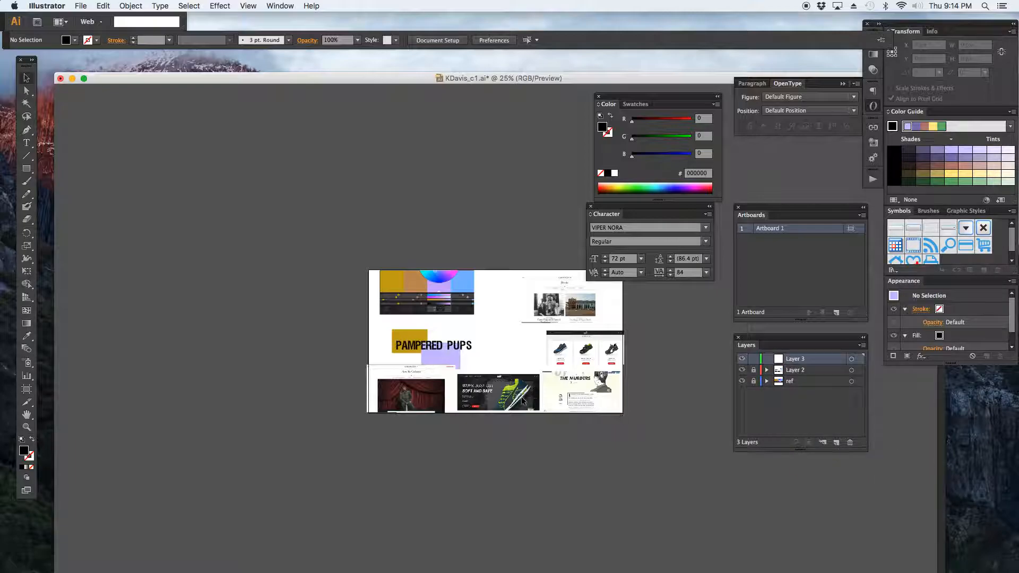
Rename Layer 2 to ref 2 and select the new top layer.
{"action": "double_click", "coordinate": [796, 370]}
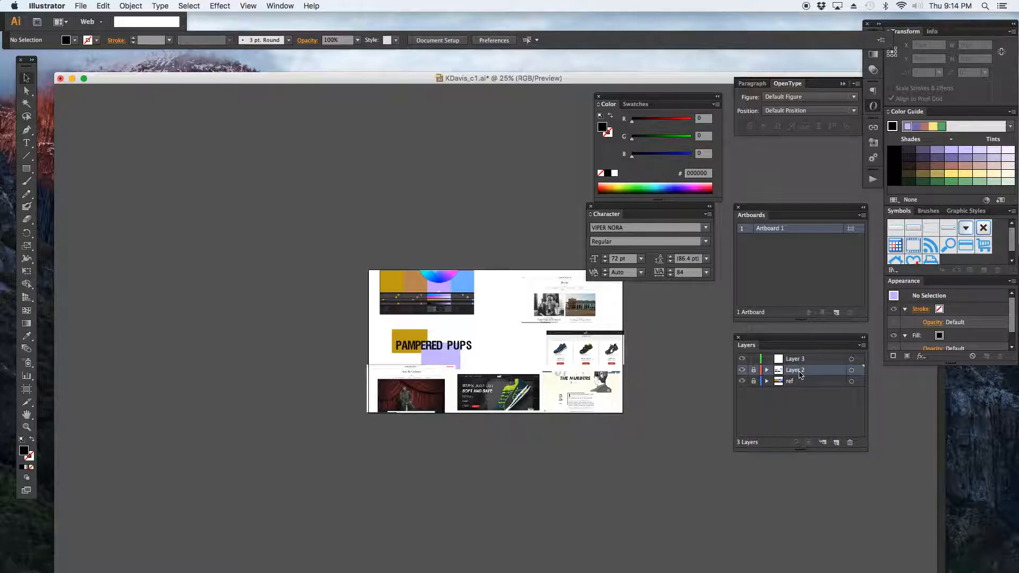
{"action": "type", "text": "ref"}
{"action": "key", "text": "Return"}
{"action": "left_click", "coordinate": [816, 362]}
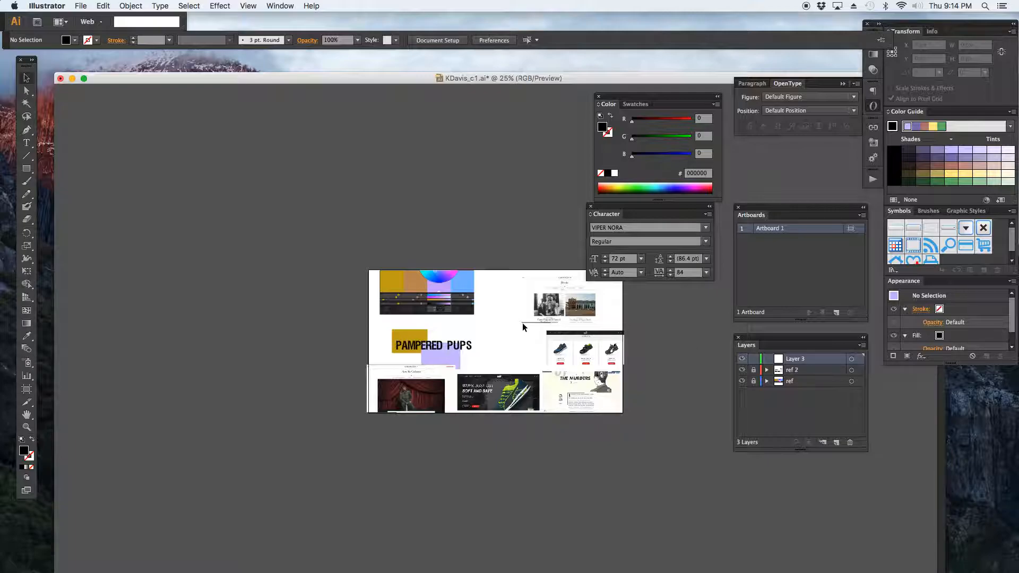
Draw a black rectangle covering the Arts & Culture screenshot's hero image, about 505 x 258 px.
{"action": "key", "text": "z"}
{"action": "left_click_drag", "start_coordinate": [369, 368], "coordinate": [456, 423]}
{"action": "left_click_drag", "start_coordinate": [501, 317], "coordinate": [411, 344]}
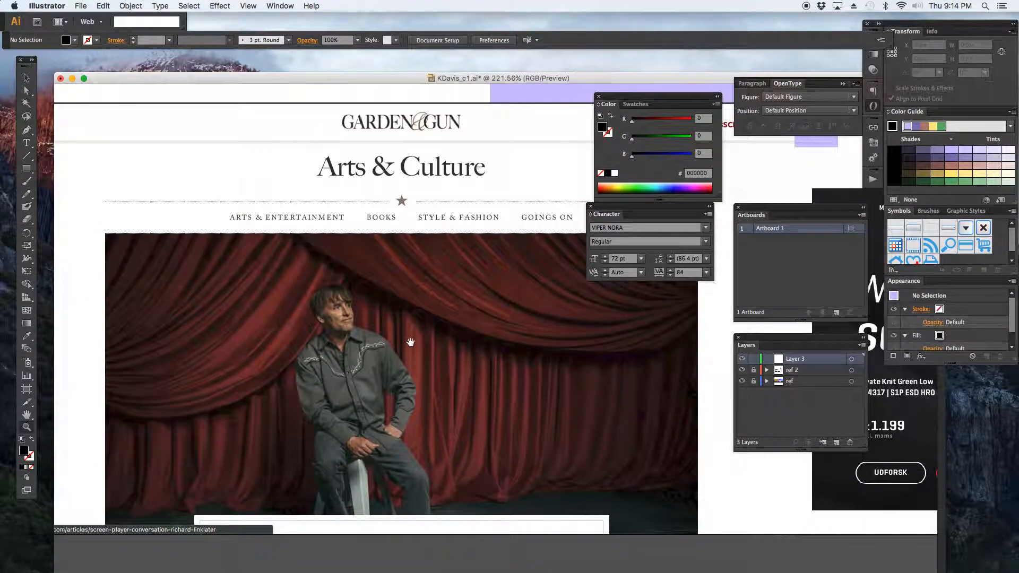
{"action": "left_click", "coordinate": [26, 170]}
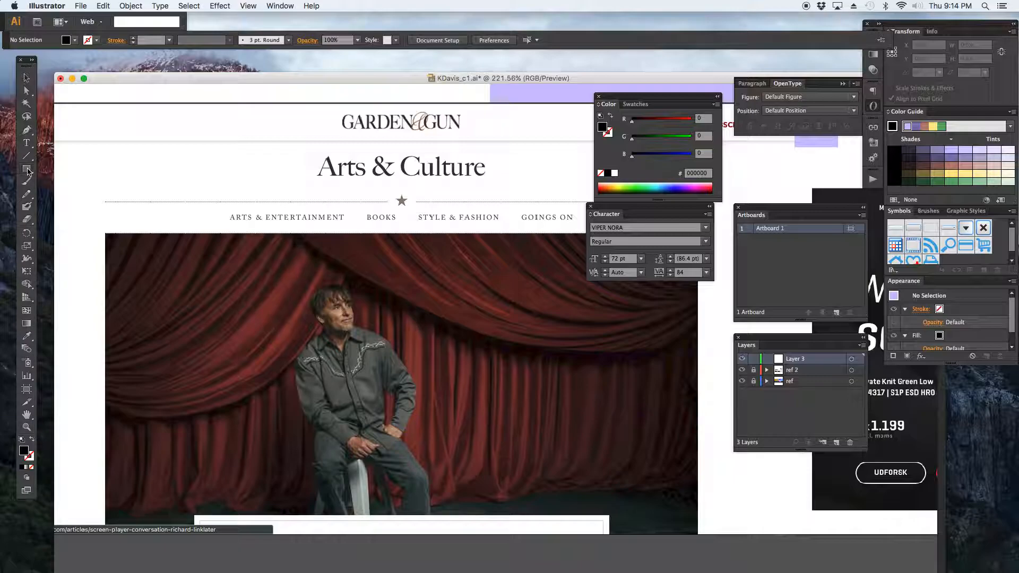
{"action": "left_click_drag", "start_coordinate": [105, 232], "coordinate": [699, 536]}
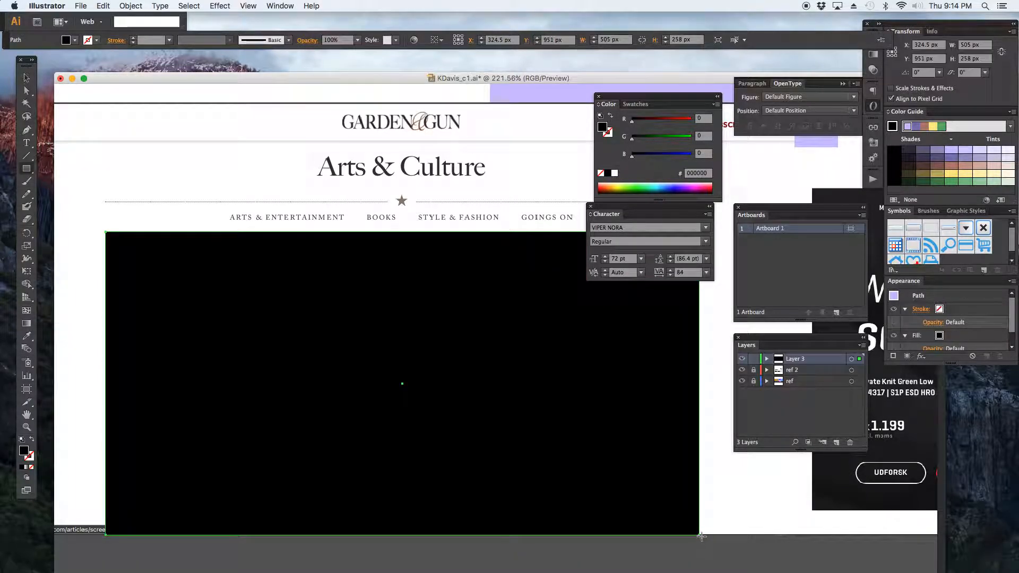
Draw a small rectangle over the first navigation item and narrow it to about 84 px wide.
{"action": "left_click_drag", "start_coordinate": [218, 204], "coordinate": [352, 229]}
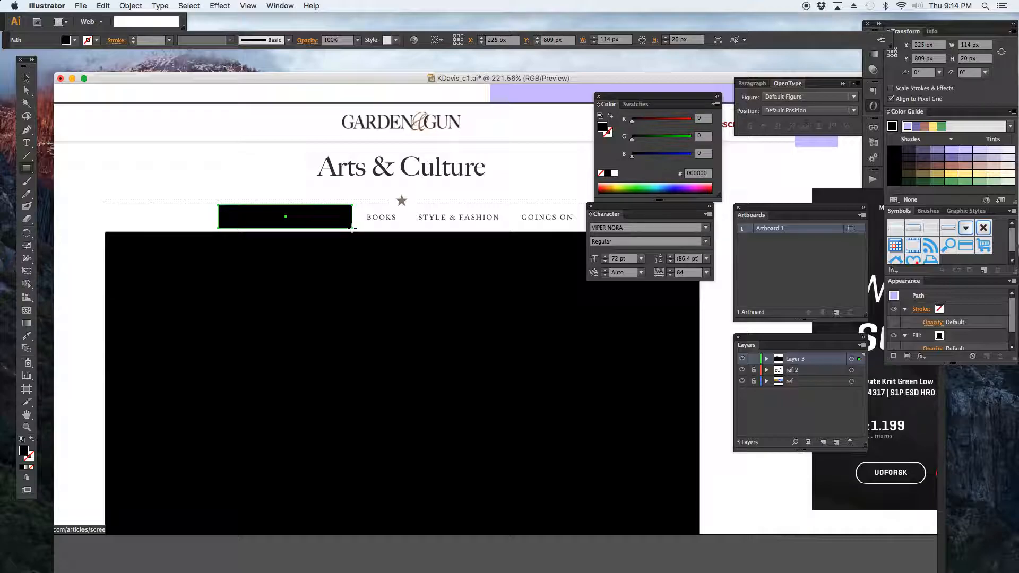
{"action": "key", "text": "v"}
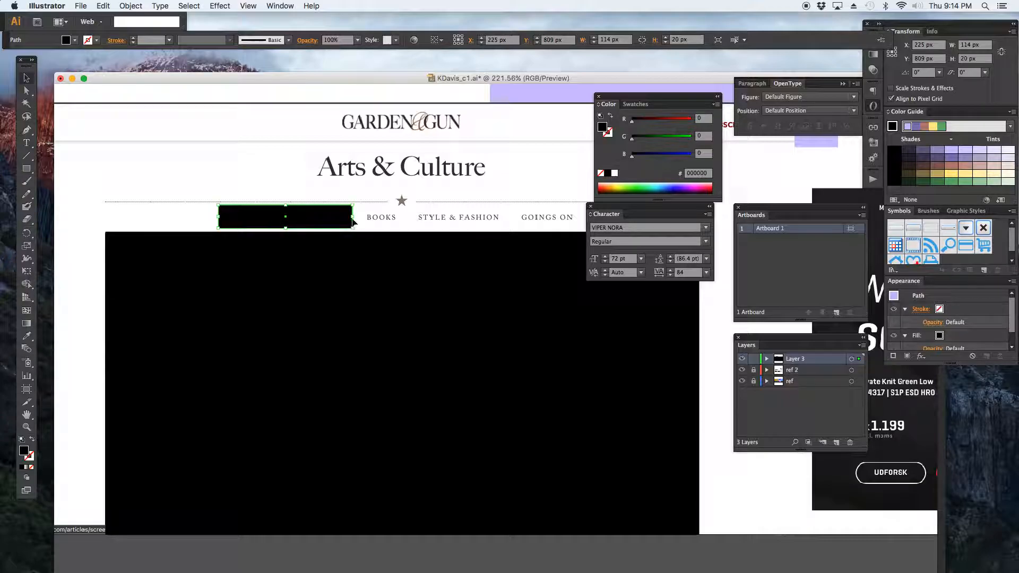
{"action": "left_click_drag", "start_coordinate": [354, 217], "coordinate": [317, 217]}
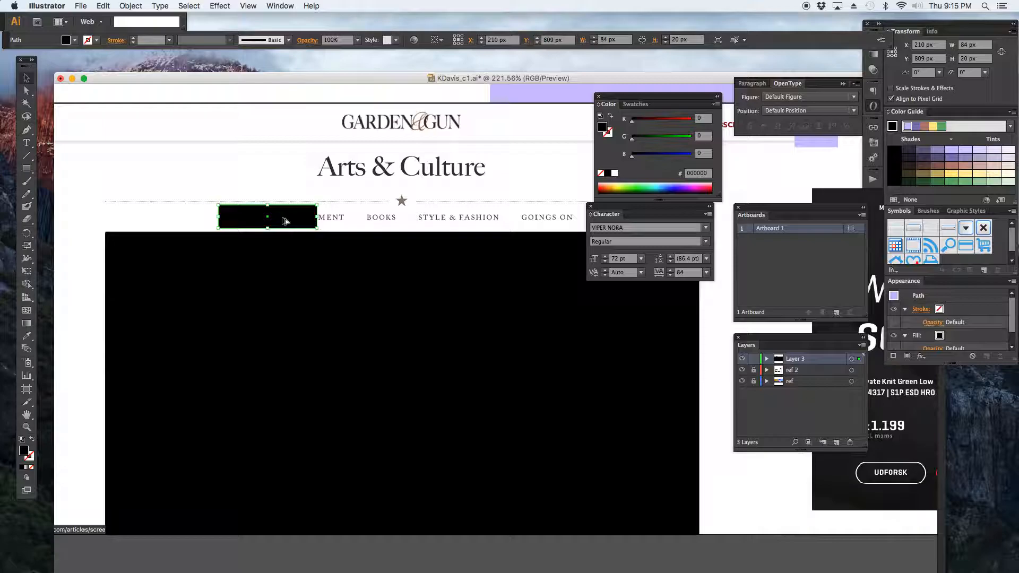
Duplicate the navigation rectangle to block out four menu items in a row.
{"action": "left_click_drag", "start_coordinate": [284, 220], "coordinate": [385, 221]}
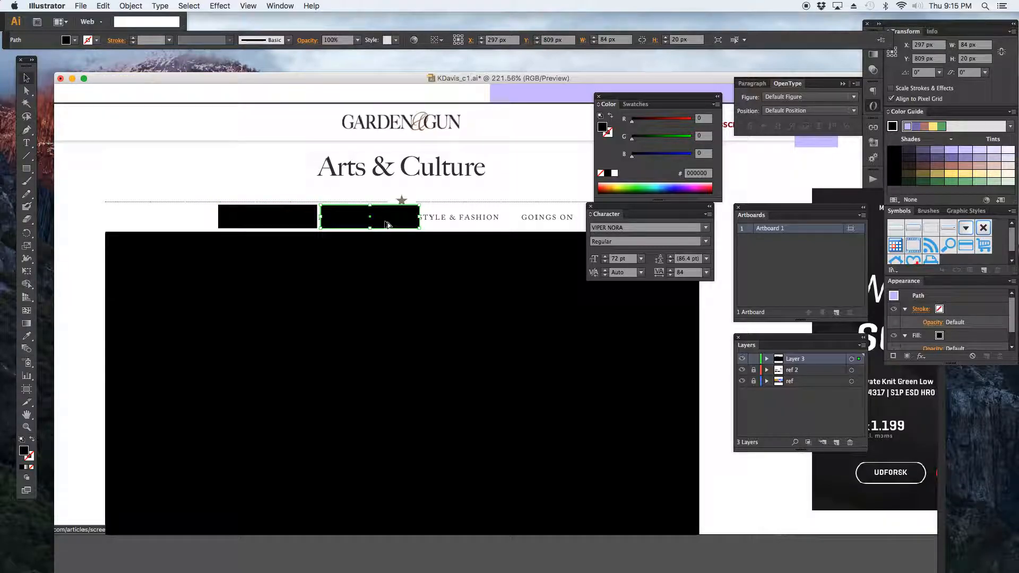
{"action": "left_click_drag", "start_coordinate": [312, 215], "coordinate": [345, 217]}
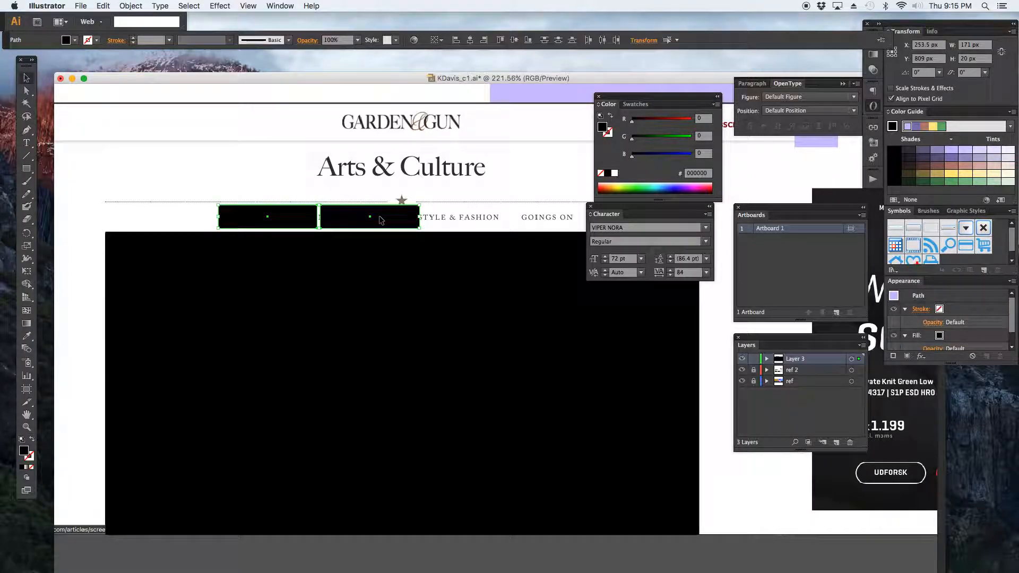
{"action": "left_click_drag", "start_coordinate": [380, 220], "coordinate": [582, 229]}
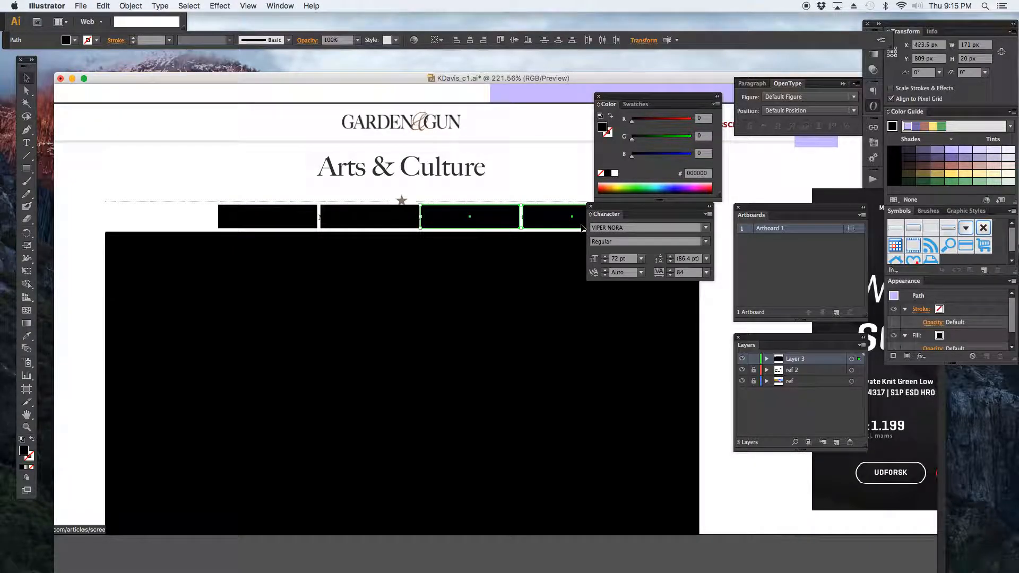
Draw black placeholder rectangles for the headline block and a logo block about 115 x 20 px above it.
{"action": "left_click", "coordinate": [510, 171]}
{"action": "left_click_drag", "start_coordinate": [607, 211], "coordinate": [633, 263]}
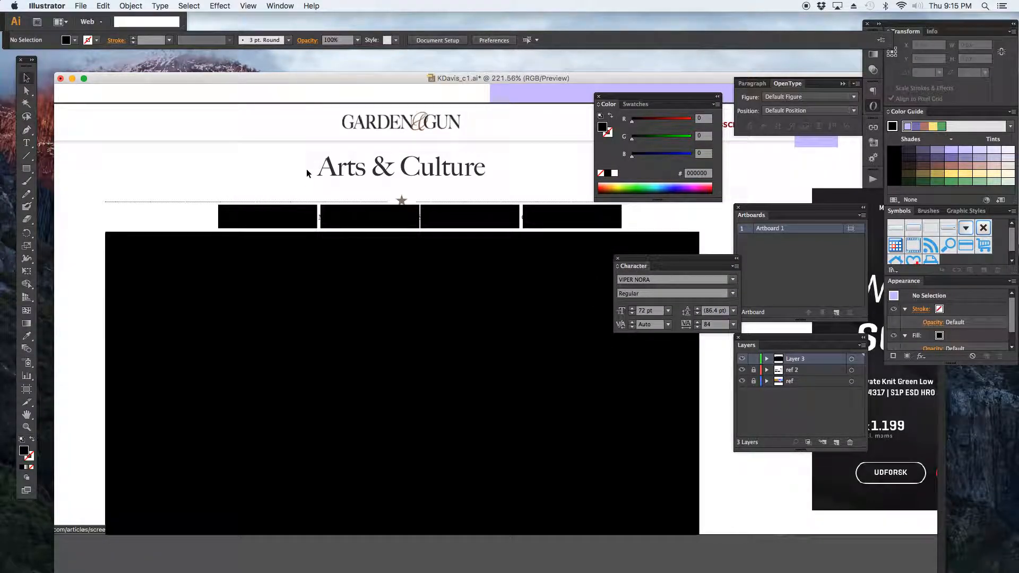
{"action": "left_click", "coordinate": [26, 168]}
{"action": "left_click_drag", "start_coordinate": [382, 179], "coordinate": [506, 190]}
{"action": "left_click_drag", "start_coordinate": [334, 112], "coordinate": [470, 135]}
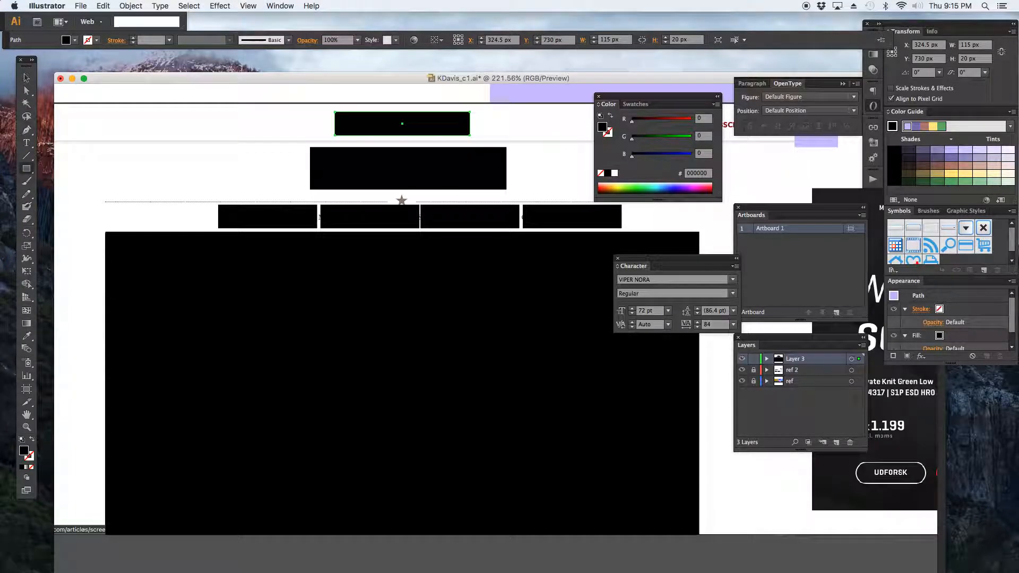
Create an area text frame with LOGO placeholder text set to 12 pt.
{"action": "left_click", "coordinate": [26, 144]}
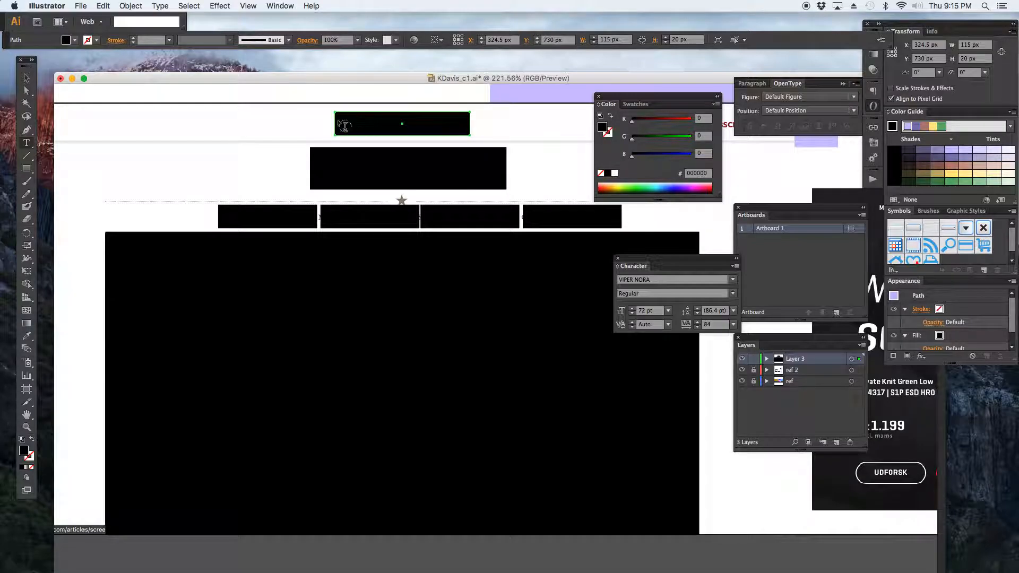
{"action": "left_click_drag", "start_coordinate": [199, 110], "coordinate": [266, 137]}
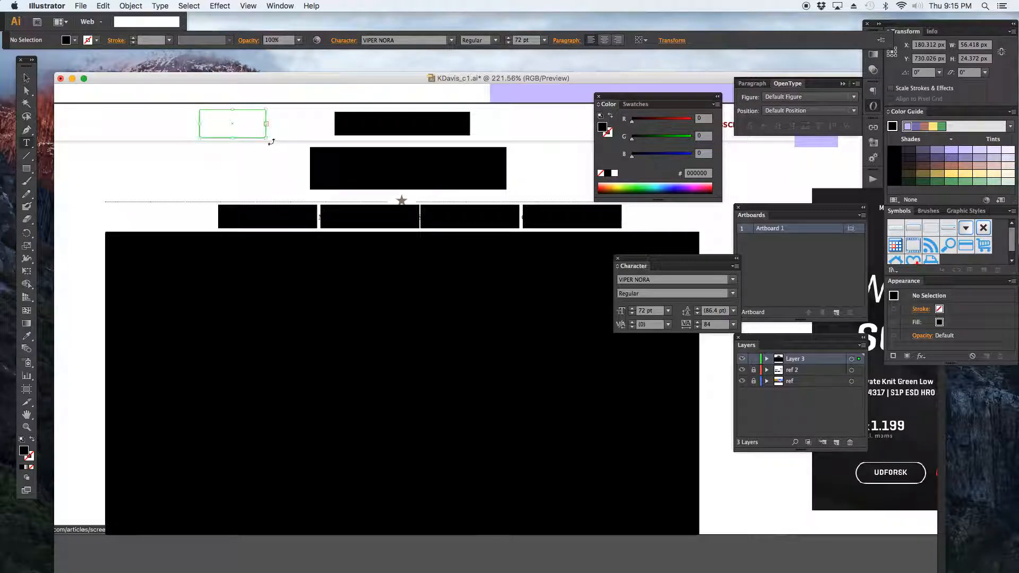
{"action": "left_click", "coordinate": [668, 312]}
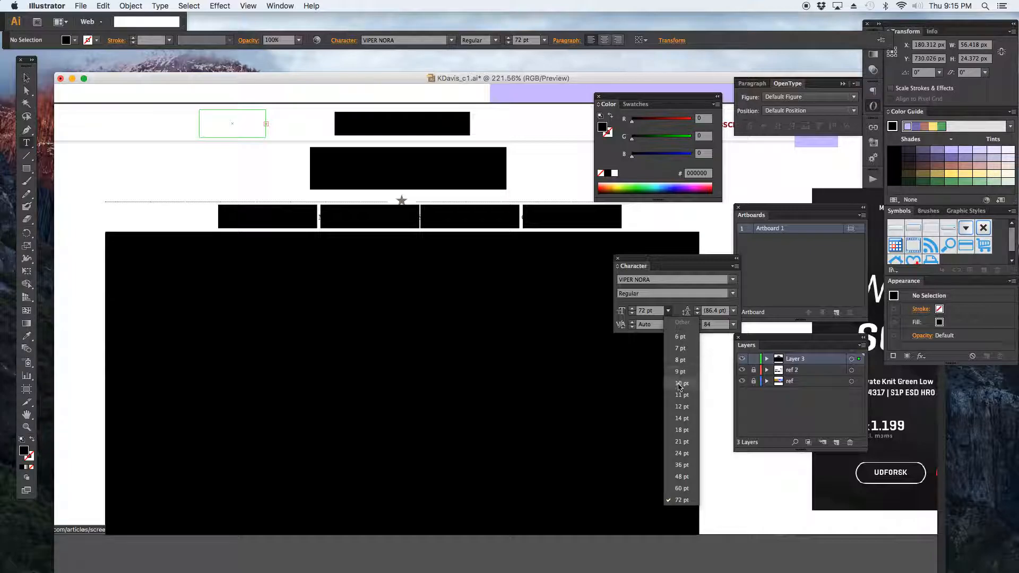
{"action": "left_click", "coordinate": [680, 406]}
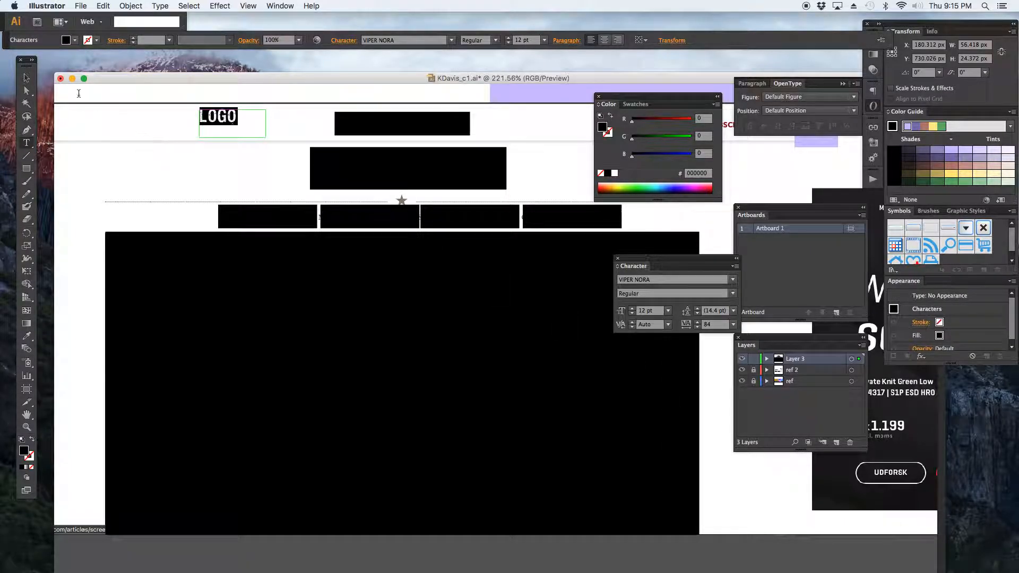
Move the LOGO text into the logo rectangle and color it white.
{"action": "left_click", "coordinate": [27, 78]}
{"action": "left_click_drag", "start_coordinate": [217, 116], "coordinate": [390, 126]}
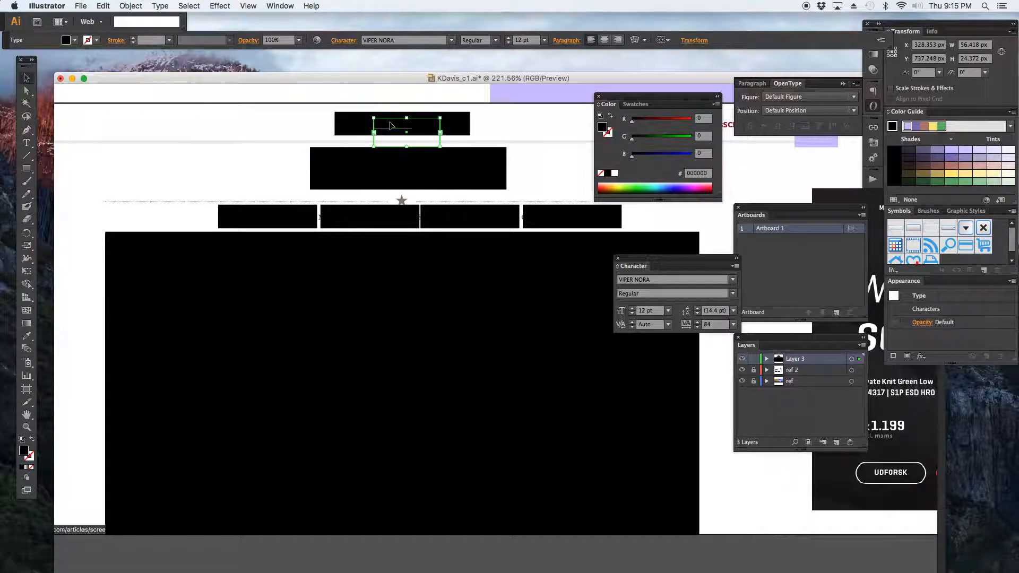
{"action": "key", "text": "t"}
{"action": "left_click", "coordinate": [392, 123]}
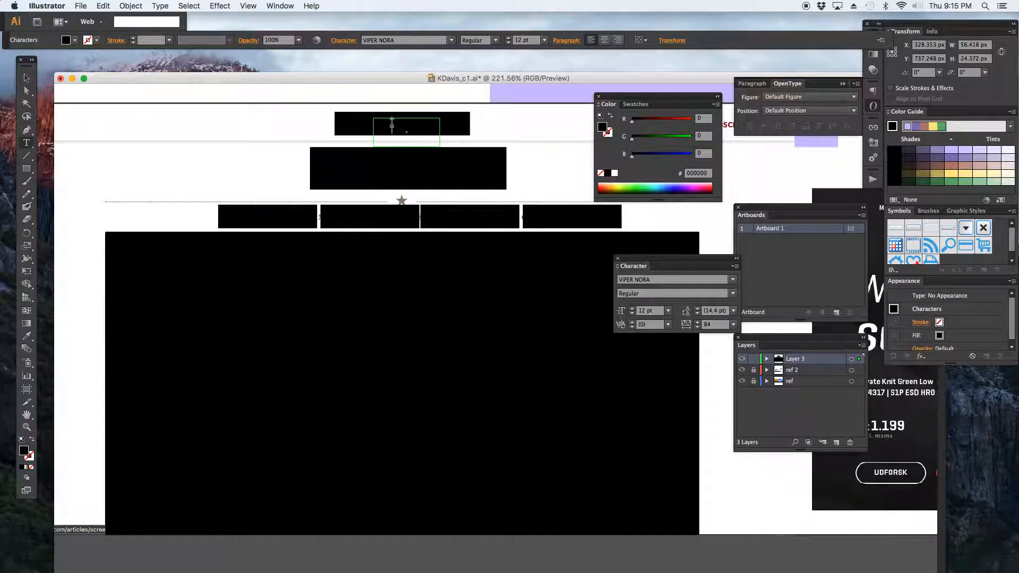
{"action": "double_click", "coordinate": [392, 125]}
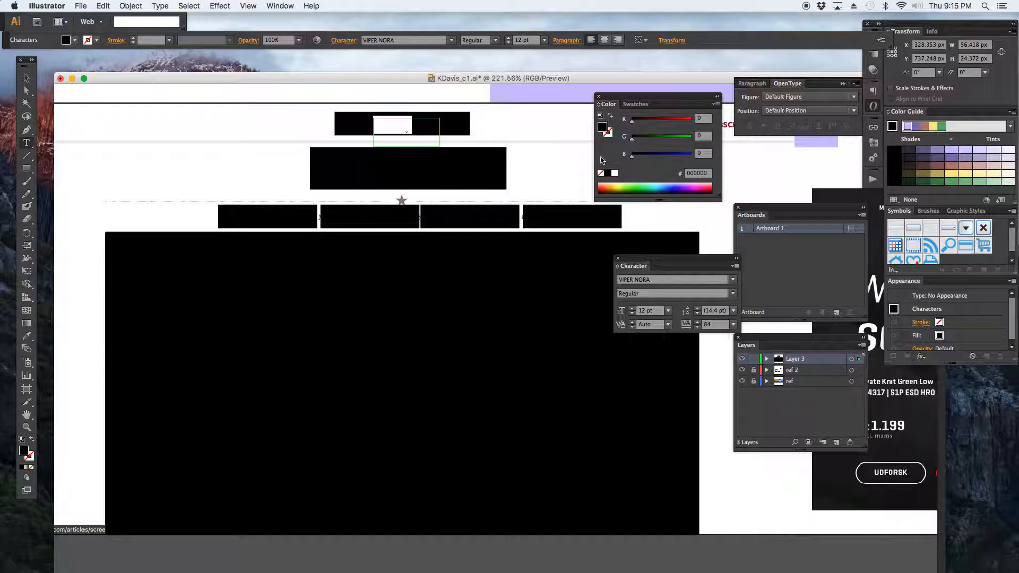
{"action": "left_click", "coordinate": [616, 174]}
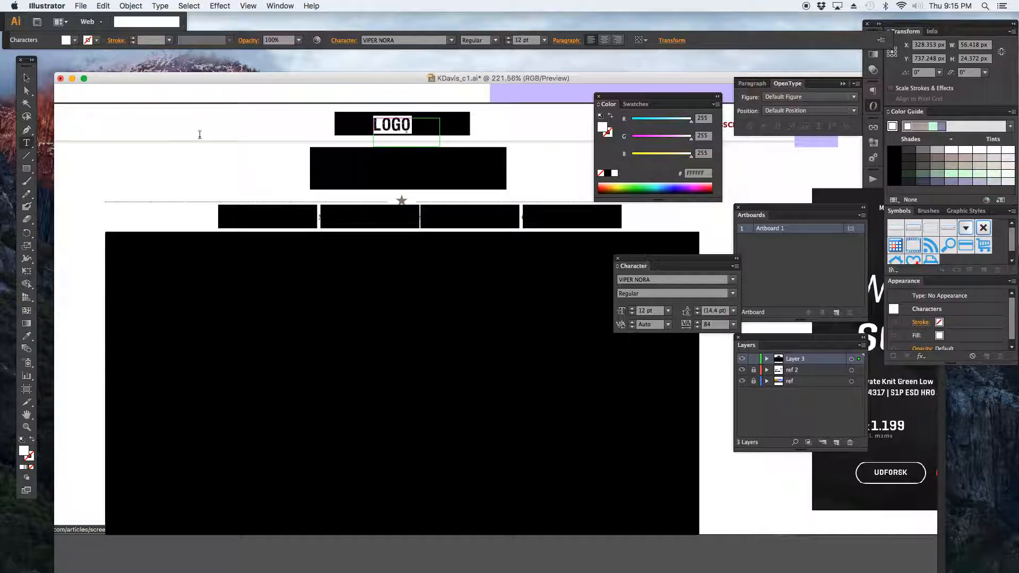
Duplicate the white LOGO text into the headline box and each of the four menu items.
{"action": "left_click", "coordinate": [27, 79]}
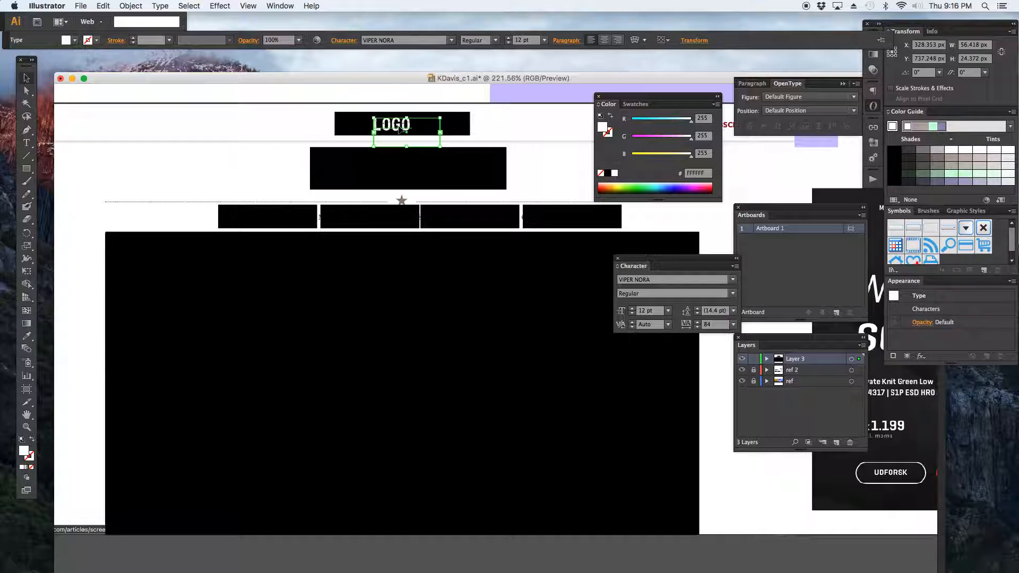
{"action": "left_click_drag", "start_coordinate": [401, 129], "coordinate": [570, 220]}
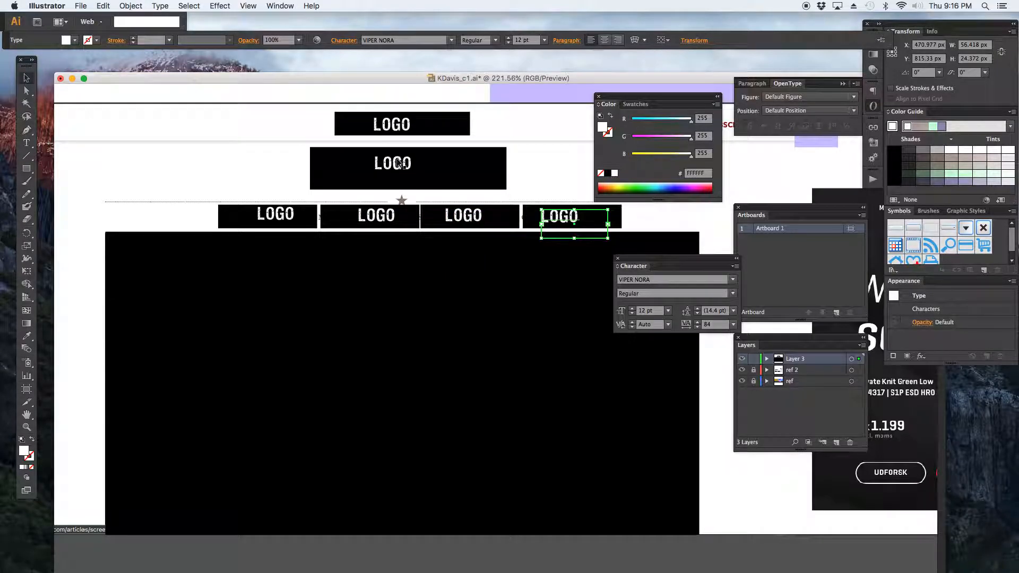
Replace the text in the headline box with HEADLINE.
{"action": "key", "text": "t"}
{"action": "left_click", "coordinate": [394, 164]}
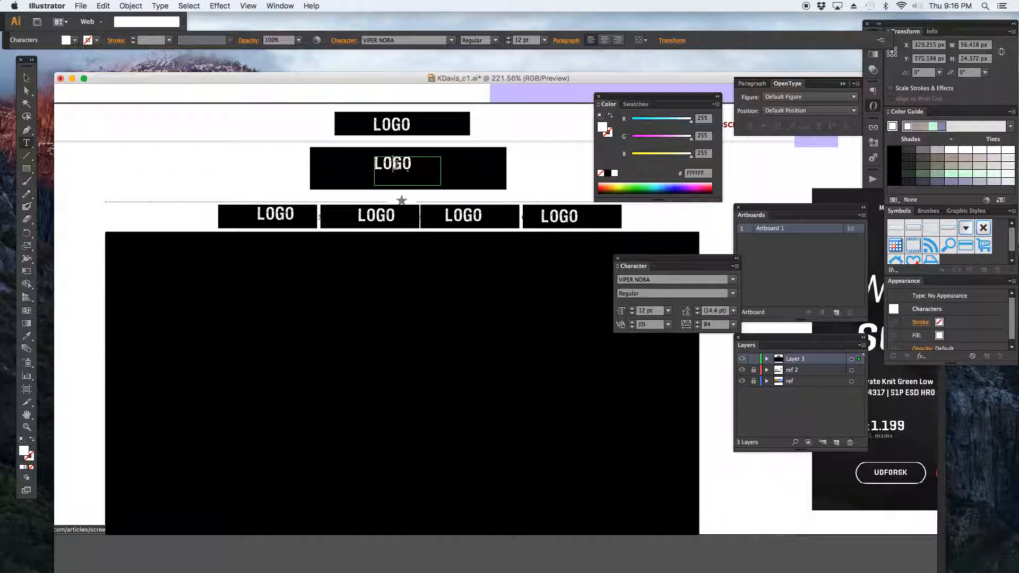
{"action": "double_click", "coordinate": [396, 165]}
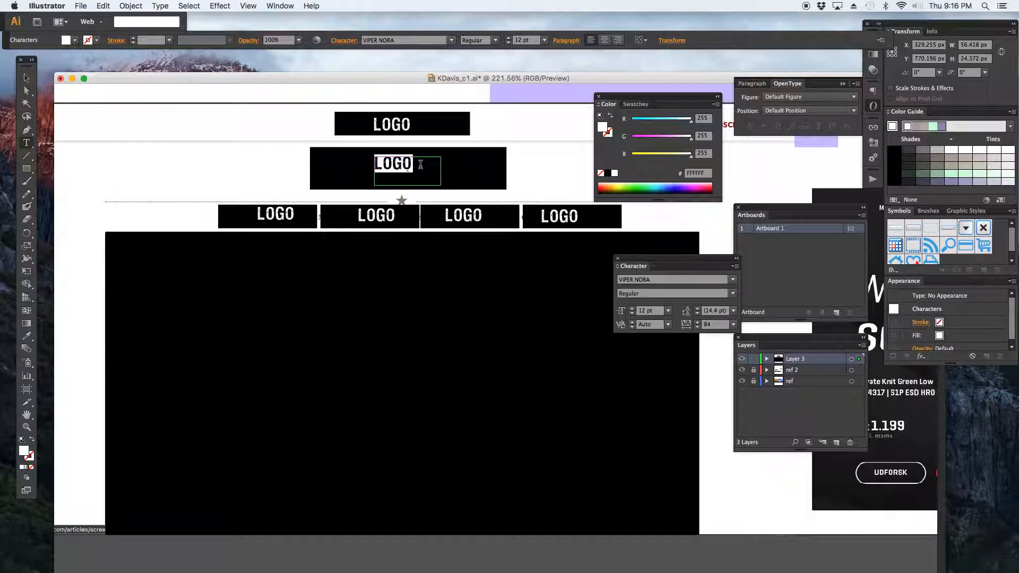
{"action": "type", "text": "HA"}
{"action": "key", "text": "BackSpace"}
{"action": "type", "text": "E"}
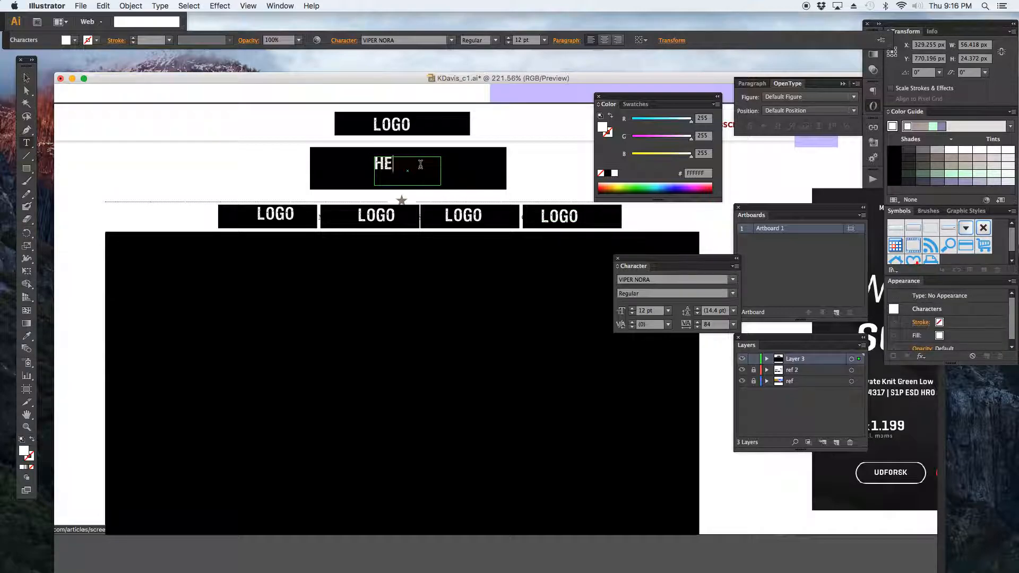
{"action": "type", "text": "ADLINE"}
{"action": "key", "text": "super+a"}
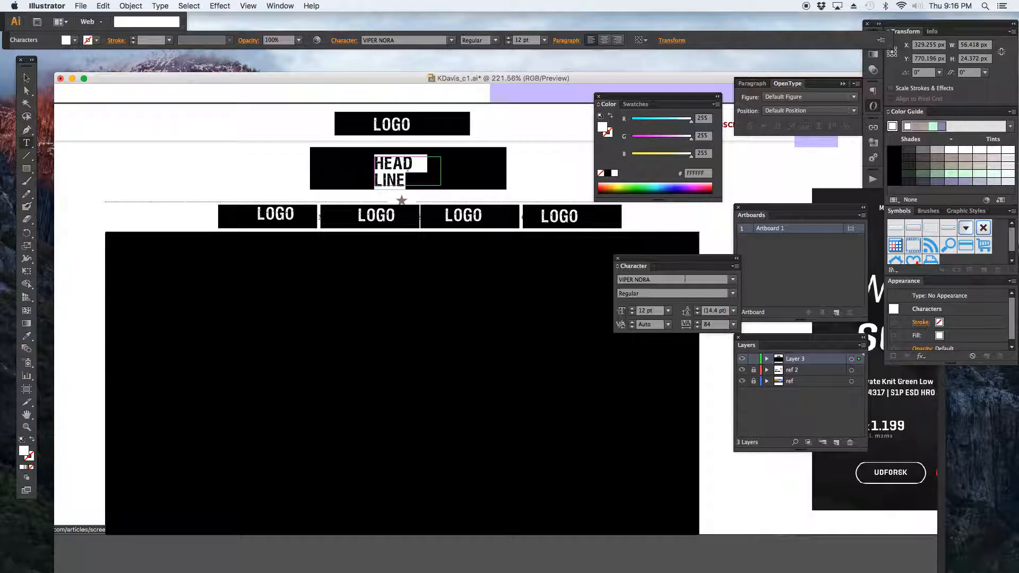
Enlarge the headline text to 36 pt and widen its text frame to span the headline box.
{"action": "left_click", "coordinate": [668, 312]}
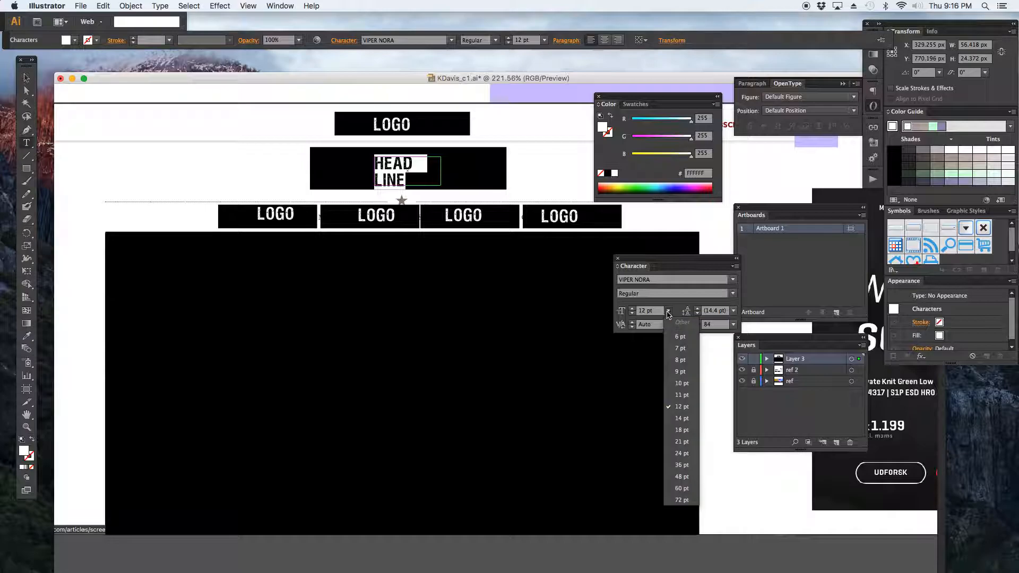
{"action": "left_click", "coordinate": [683, 465]}
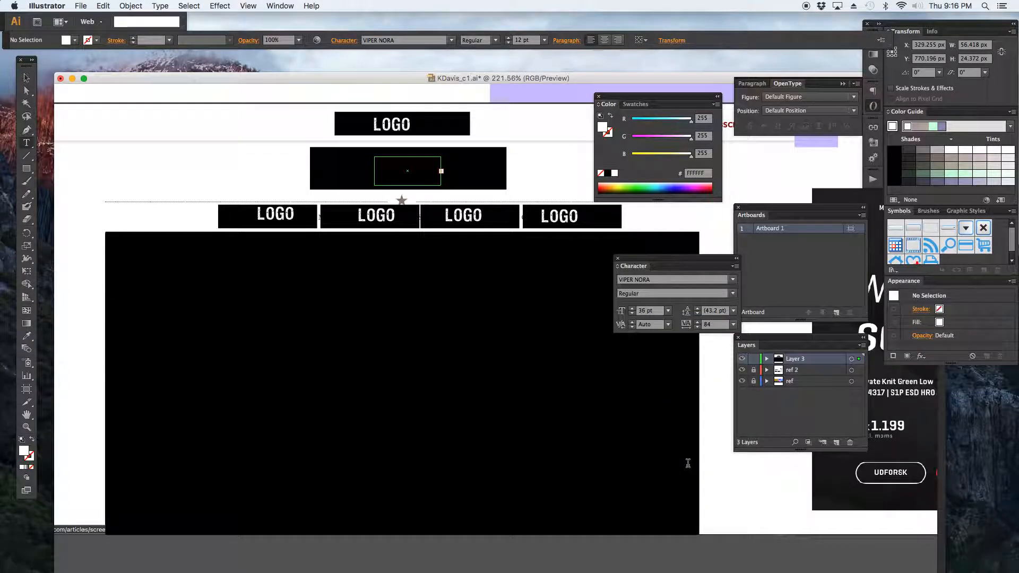
{"action": "left_click", "coordinate": [27, 79]}
{"action": "left_click_drag", "start_coordinate": [375, 171], "coordinate": [331, 171]}
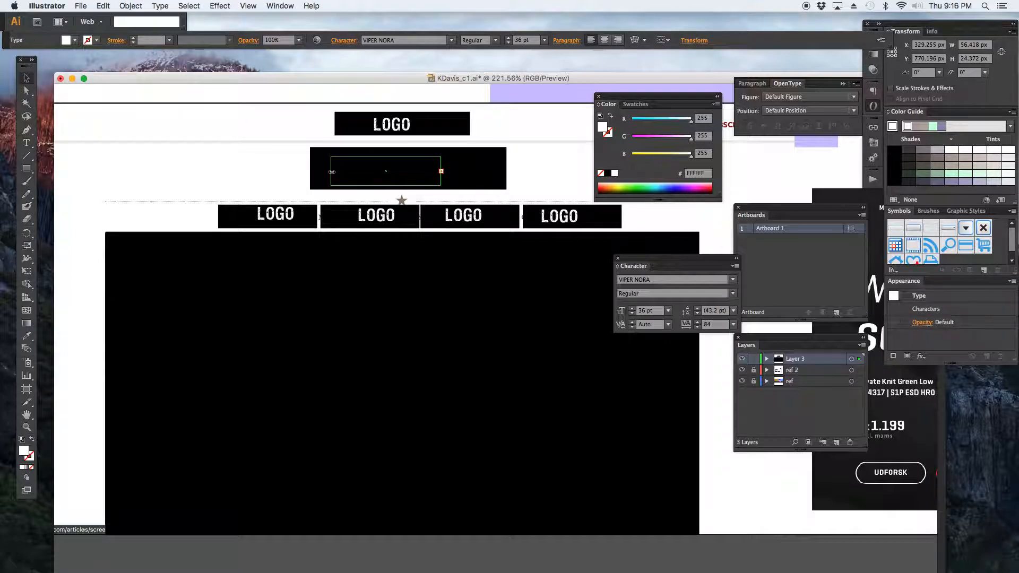
{"action": "left_click_drag", "start_coordinate": [440, 171], "coordinate": [504, 171]}
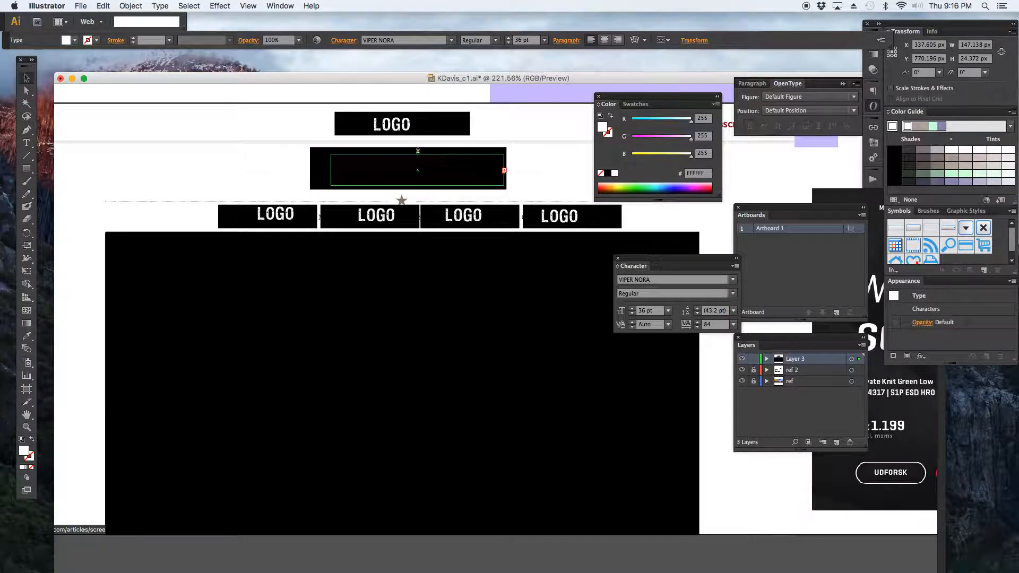
{"action": "left_click_drag", "start_coordinate": [418, 157], "coordinate": [418, 145]}
Resize the HEADLINE text to 21 pt.
{"action": "key", "text": "t"}
{"action": "left_click", "coordinate": [428, 165]}
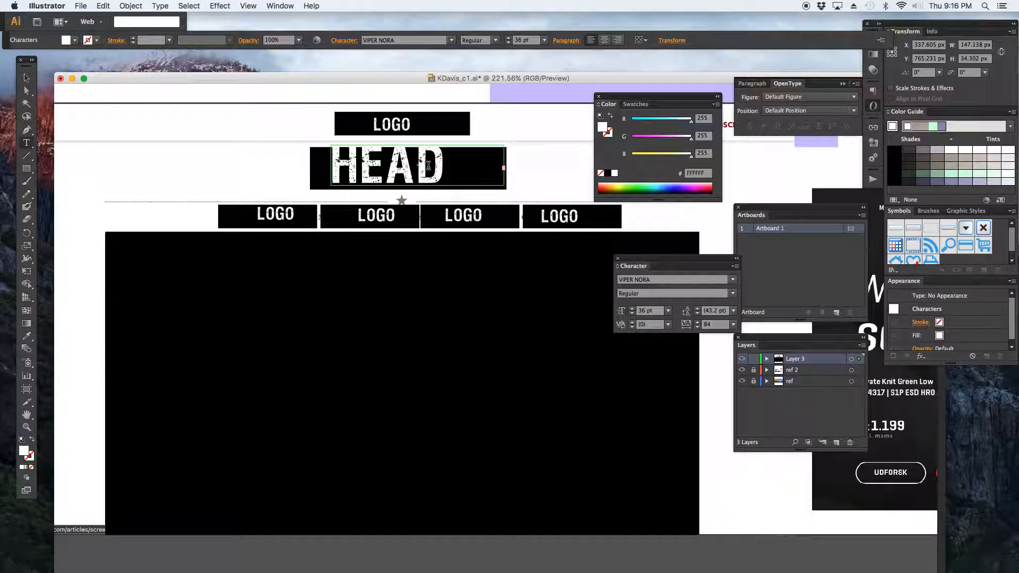
{"action": "key", "text": "super+a"}
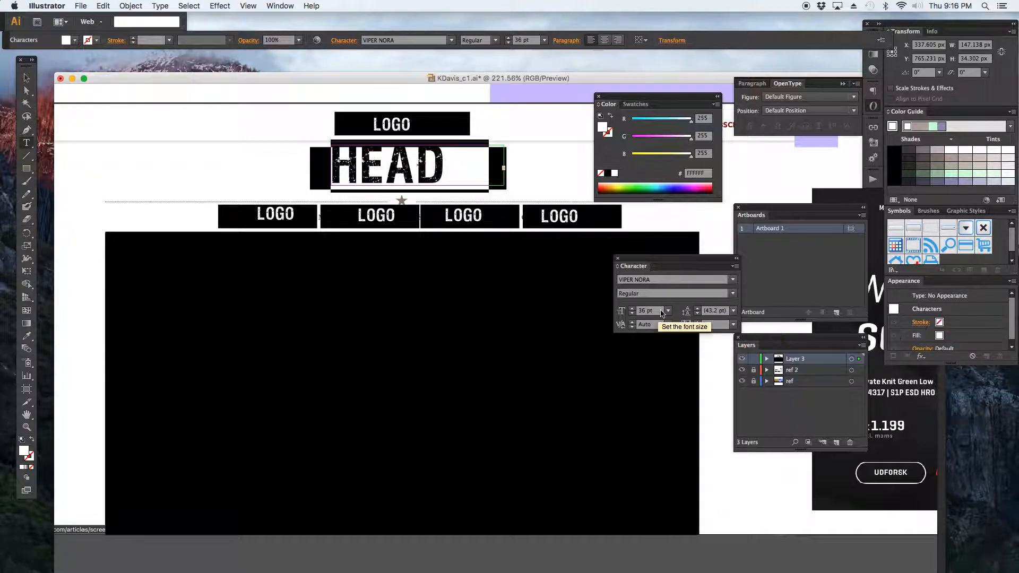
{"action": "left_click", "coordinate": [663, 311]}
{"action": "left_click", "coordinate": [682, 402]}
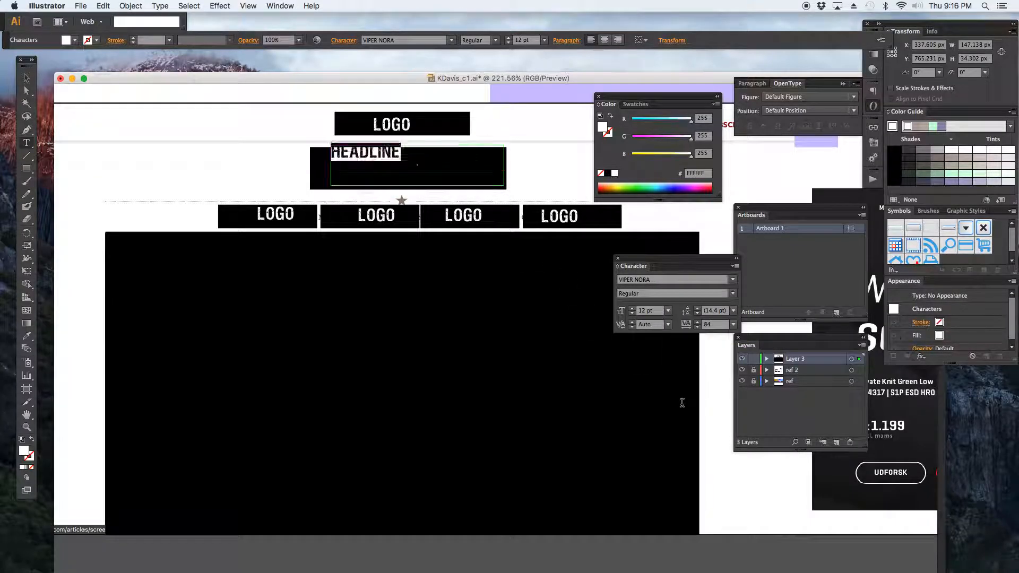
{"action": "left_click", "coordinate": [667, 311]}
{"action": "left_click", "coordinate": [673, 438]}
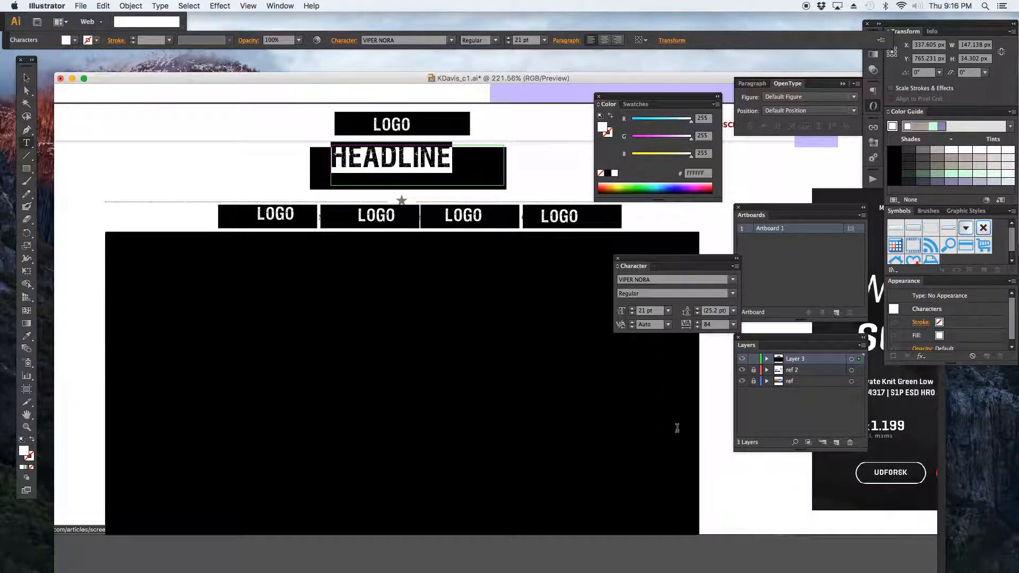
Reposition the HEADLINE text to center it within its black box.
{"action": "left_click", "coordinate": [26, 78]}
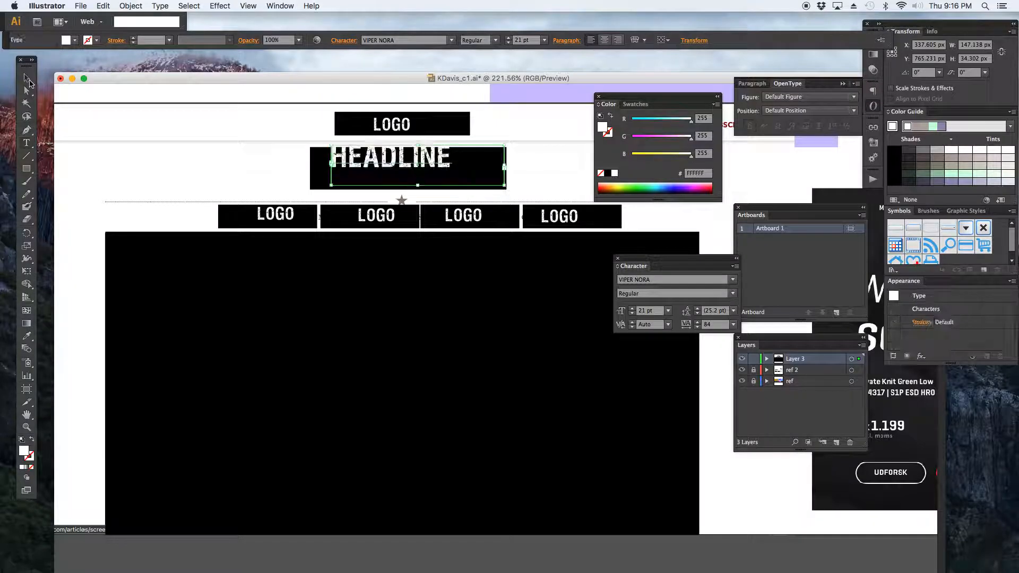
{"action": "left_click", "coordinate": [379, 167]}
{"action": "left_click_drag", "start_coordinate": [379, 167], "coordinate": [386, 177]}
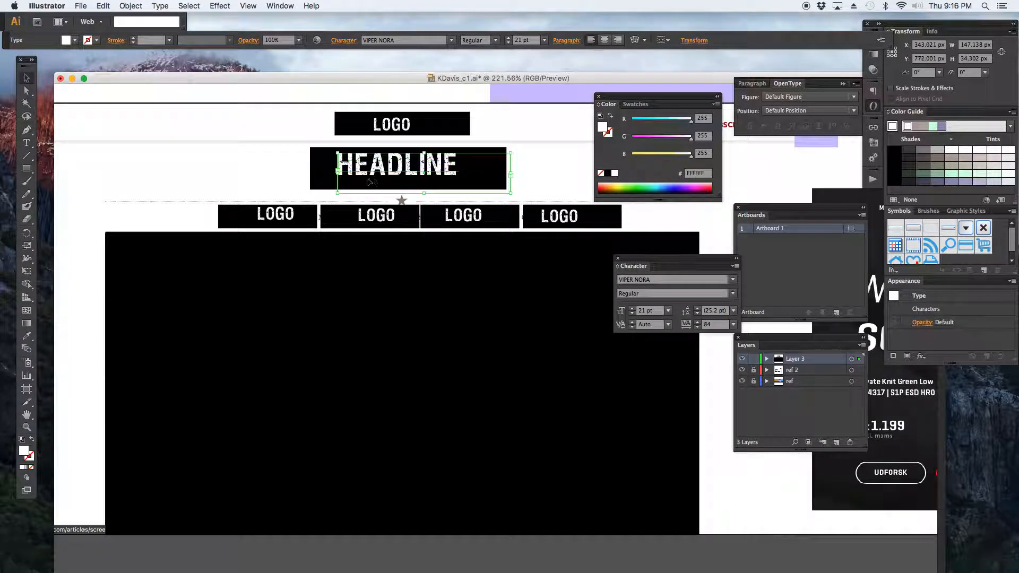
Rename the first menu item's text to HOME.
{"action": "key", "text": "t"}
{"action": "left_click", "coordinate": [288, 215]}
{"action": "double_click", "coordinate": [288, 215]}
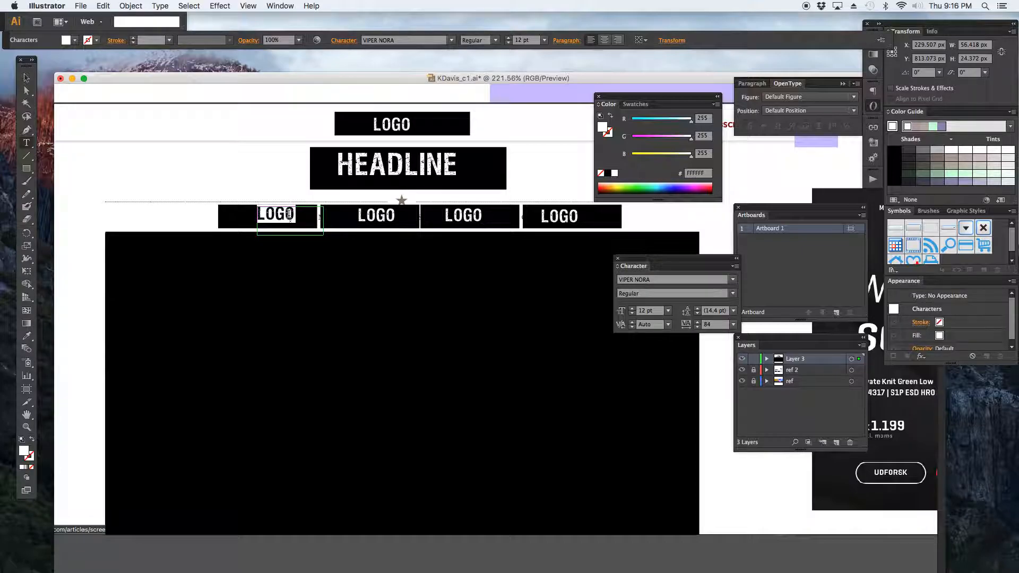
{"action": "type", "text": "HI"}
{"action": "type", "text": "ME"}
Rename the second menu item's text to ABOUT.
{"action": "left_click", "coordinate": [397, 217]}
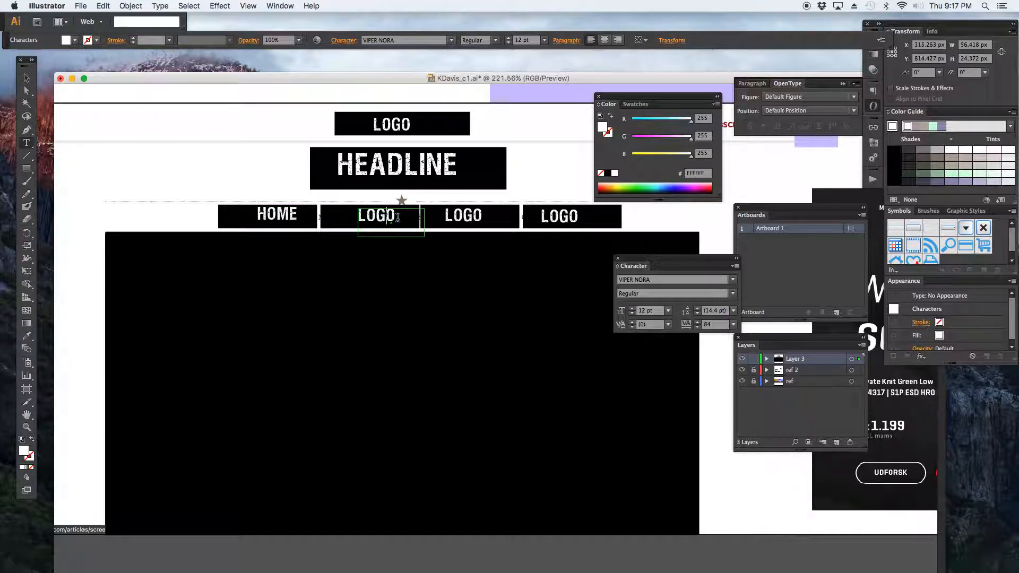
{"action": "double_click", "coordinate": [397, 217]}
{"action": "type", "text": "ABOUT"}
Rename the third menu item's text to CONTACT.
{"action": "left_click", "coordinate": [467, 222]}
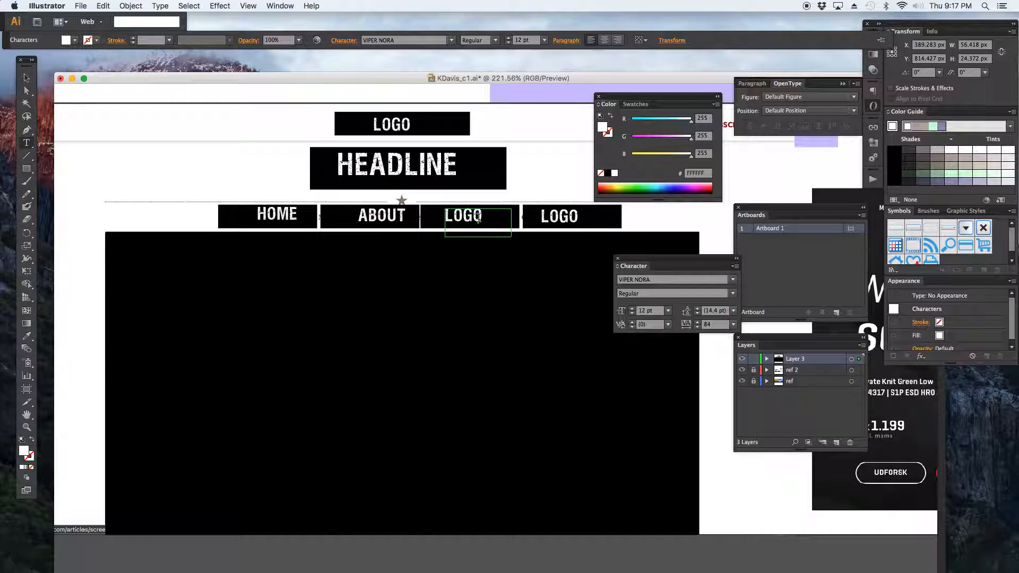
{"action": "type", "text": "CONTACT"}
{"action": "left_click_drag", "start_coordinate": [463, 215], "coordinate": [418, 213]}
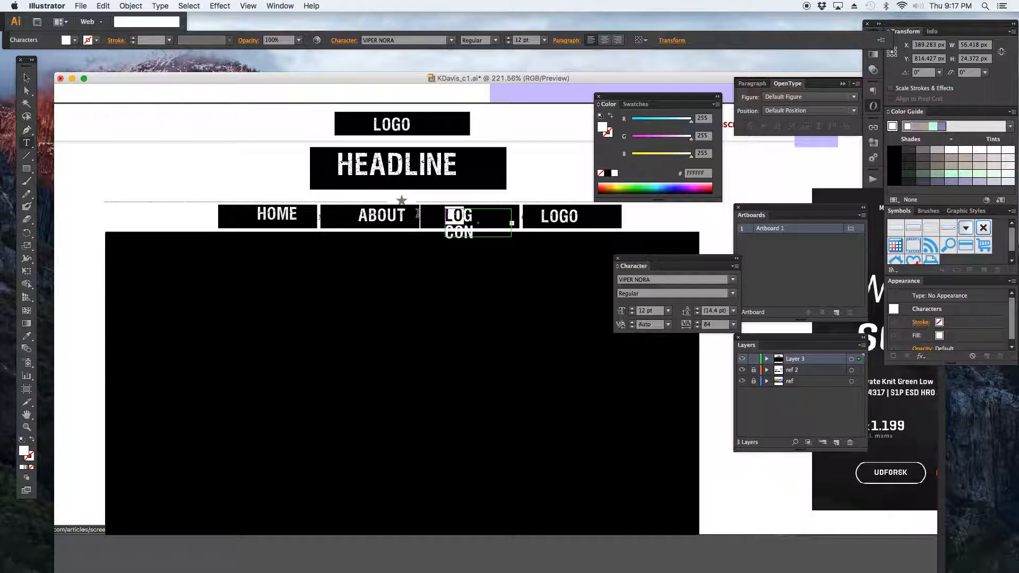
{"action": "key", "text": "BackSpace"}
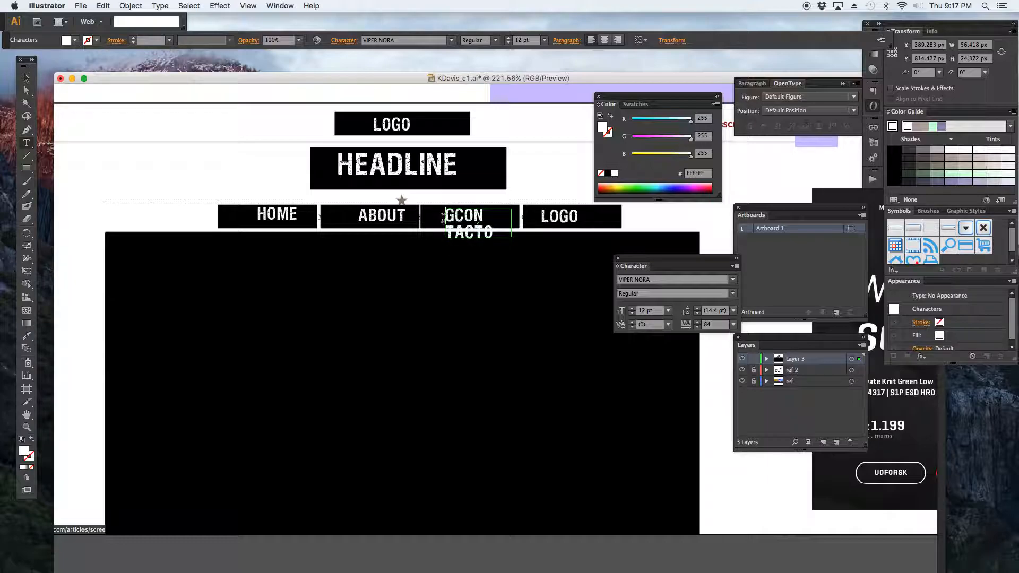
{"action": "left_click_drag", "start_coordinate": [454, 216], "coordinate": [430, 216]}
{"action": "key", "text": "BackSpace"}
{"action": "key", "text": "BackSpace"}
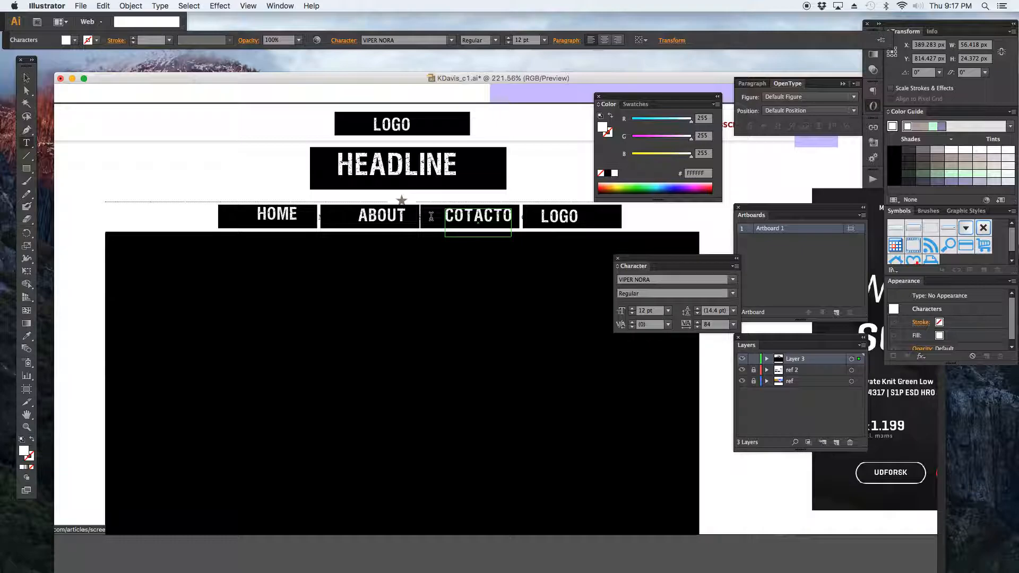
{"action": "double_click", "coordinate": [503, 217]}
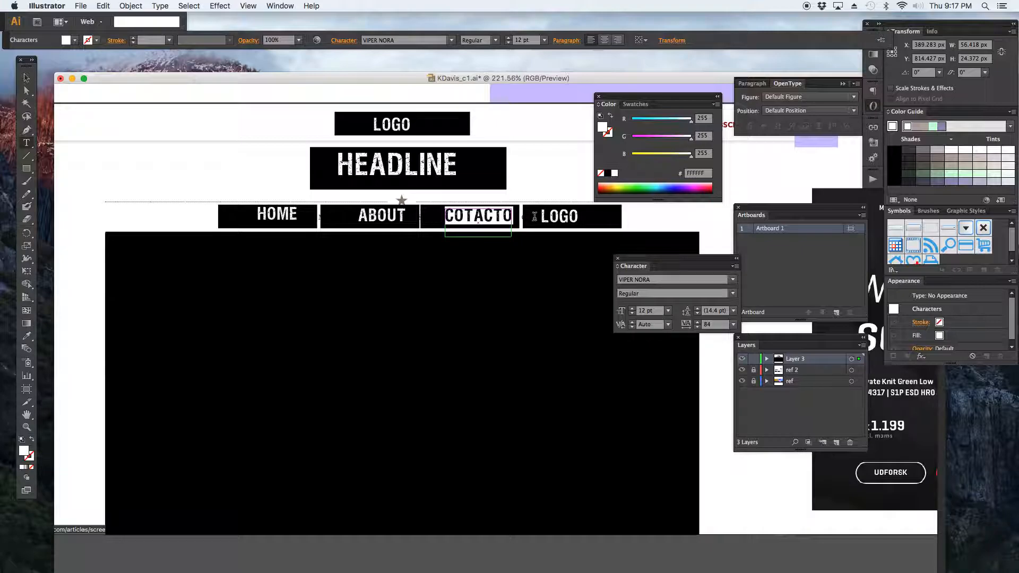
{"action": "left_click", "coordinate": [503, 216]}
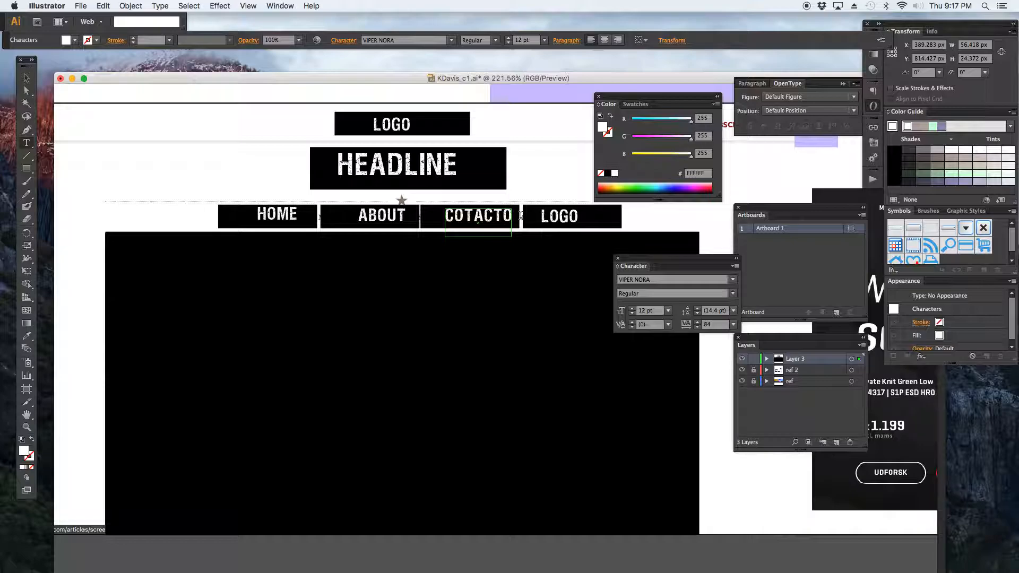
{"action": "left_click", "coordinate": [466, 216]}
{"action": "type", "text": "N"}
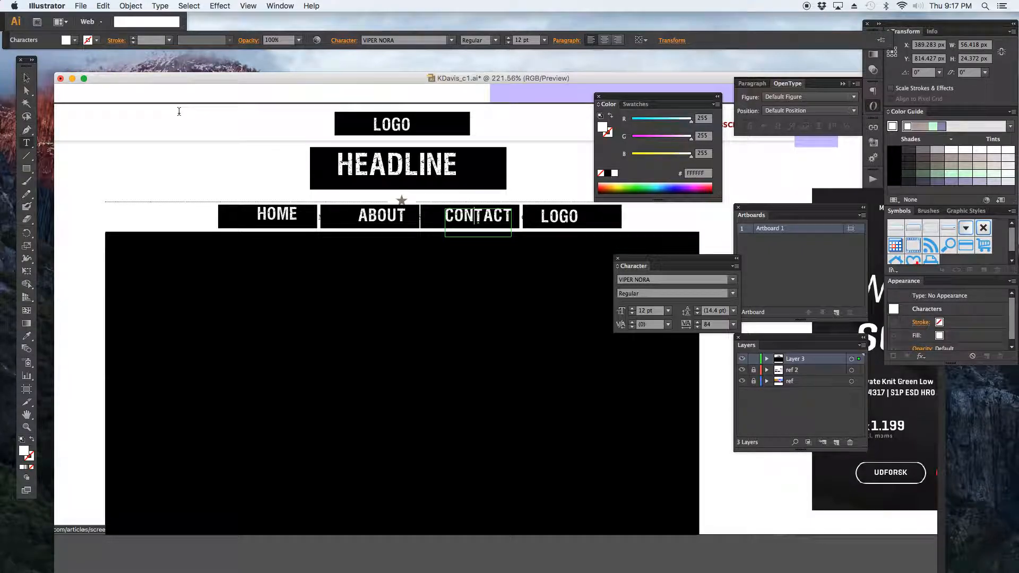
Duplicate the ABOUT label into the large black image box and stretch its text frame across the box.
{"action": "key", "text": "Escape"}
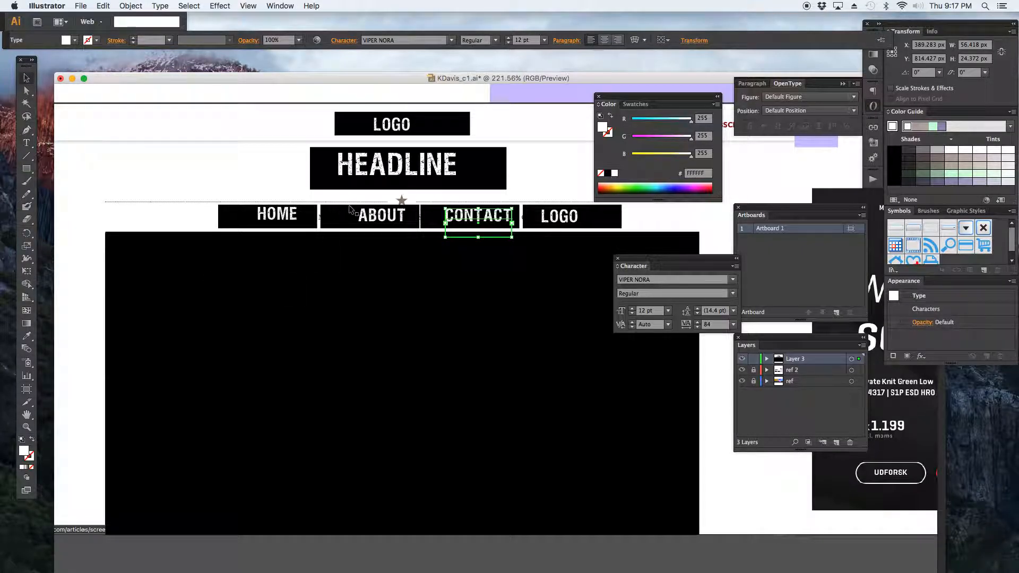
{"action": "left_click", "coordinate": [363, 214]}
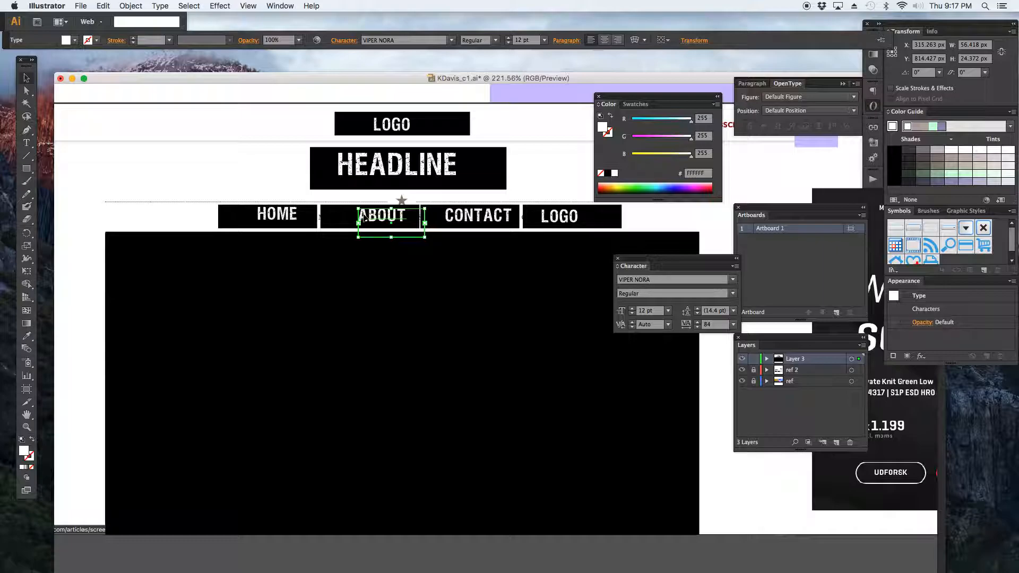
{"action": "left_click_drag", "start_coordinate": [366, 218], "coordinate": [303, 377]}
{"action": "left_click_drag", "start_coordinate": [361, 398], "coordinate": [591, 528]}
{"action": "key", "text": "t"}
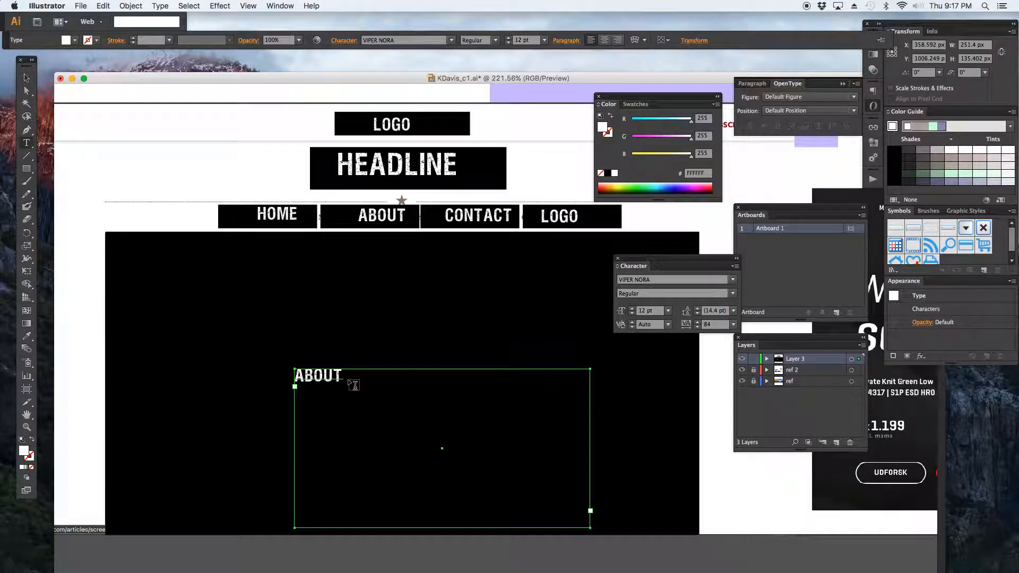
Change the duplicated label's text to IMAGE.
{"action": "left_click", "coordinate": [325, 376]}
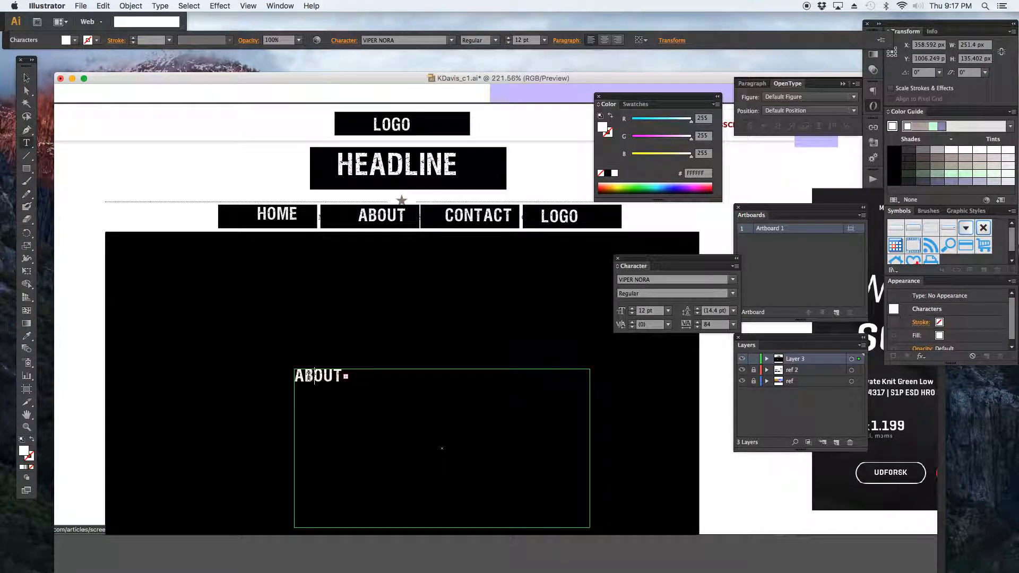
{"action": "left_click", "coordinate": [331, 377]}
{"action": "double_click", "coordinate": [333, 378]}
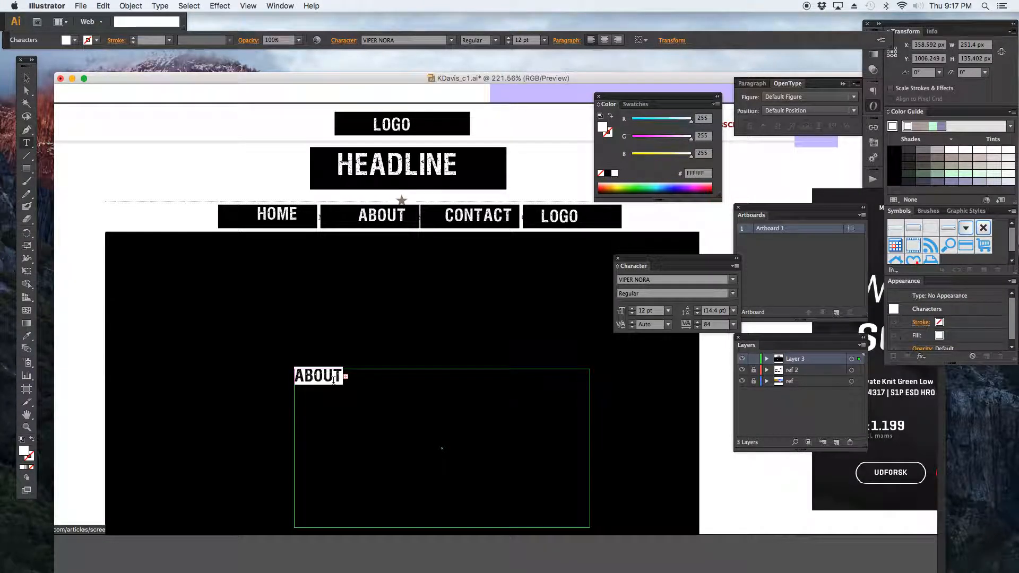
{"action": "type", "text": "IMAGE"}
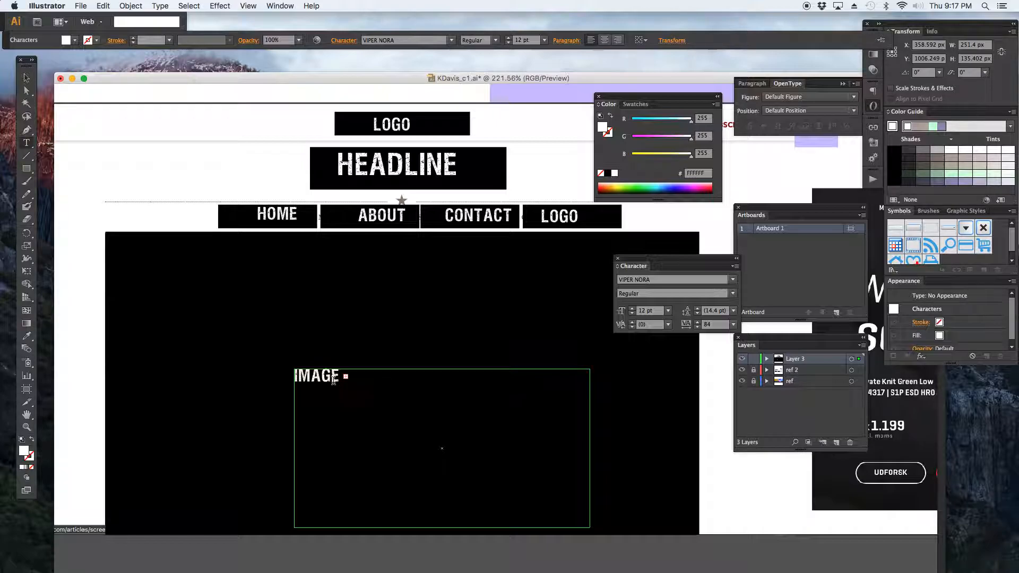
Set the IMAGE label's font size to 72 pt and deselect it.
{"action": "double_click", "coordinate": [333, 378]}
{"action": "left_click", "coordinate": [667, 310]}
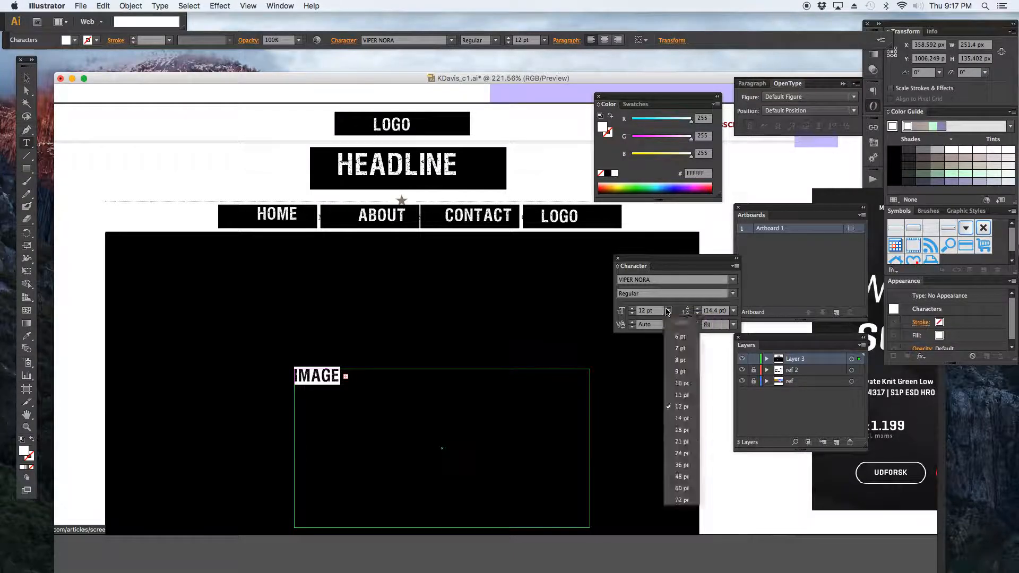
{"action": "left_click", "coordinate": [687, 497]}
{"action": "left_click", "coordinate": [453, 404]}
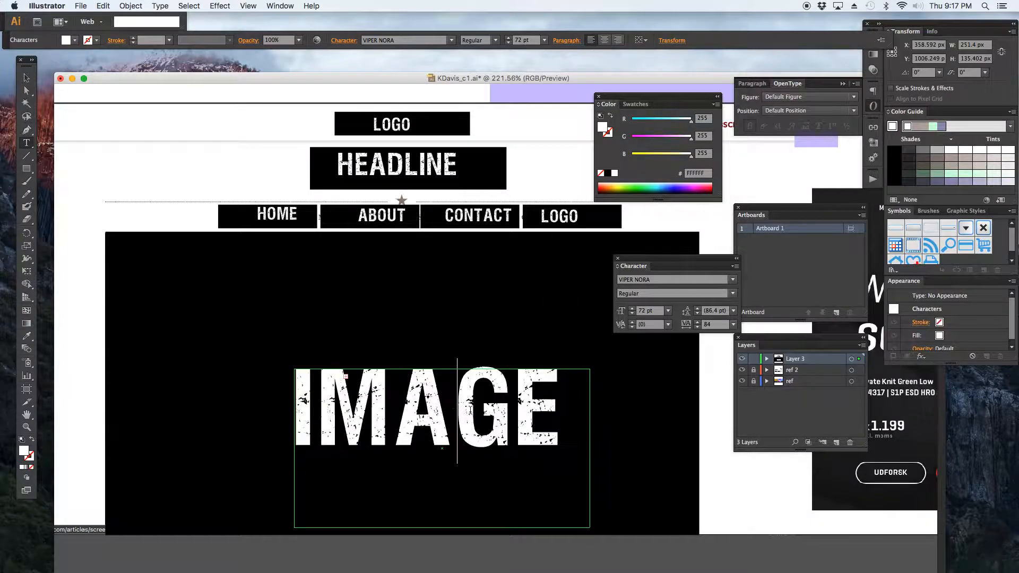
{"action": "key", "text": "Escape"}
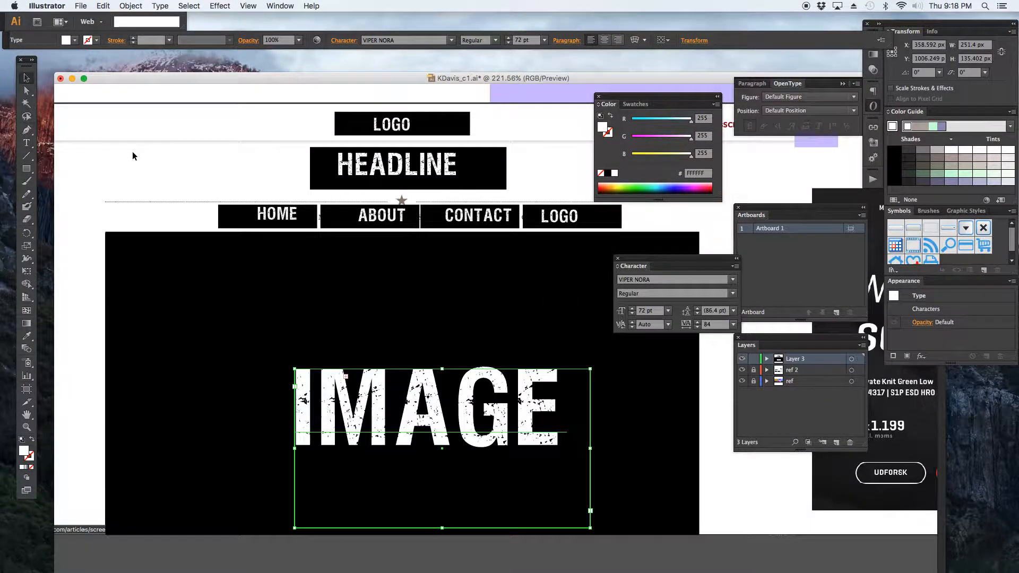
{"action": "left_click", "coordinate": [139, 152]}
Hide both reference screenshot layers to view the wireframe alone at 100%.
{"action": "key", "text": "super+1"}
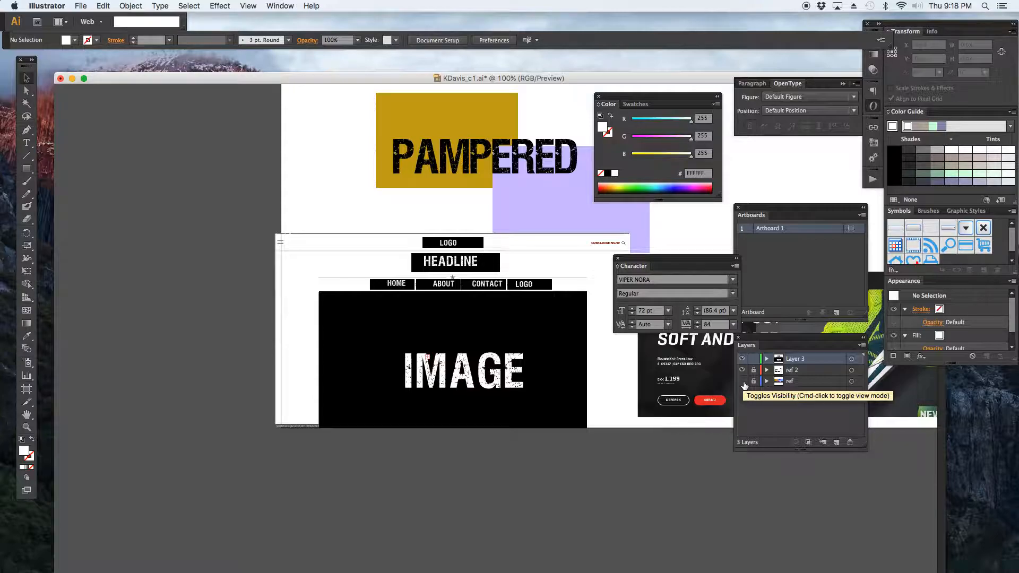
{"action": "left_click_drag", "start_coordinate": [743, 374], "coordinate": [742, 382]}
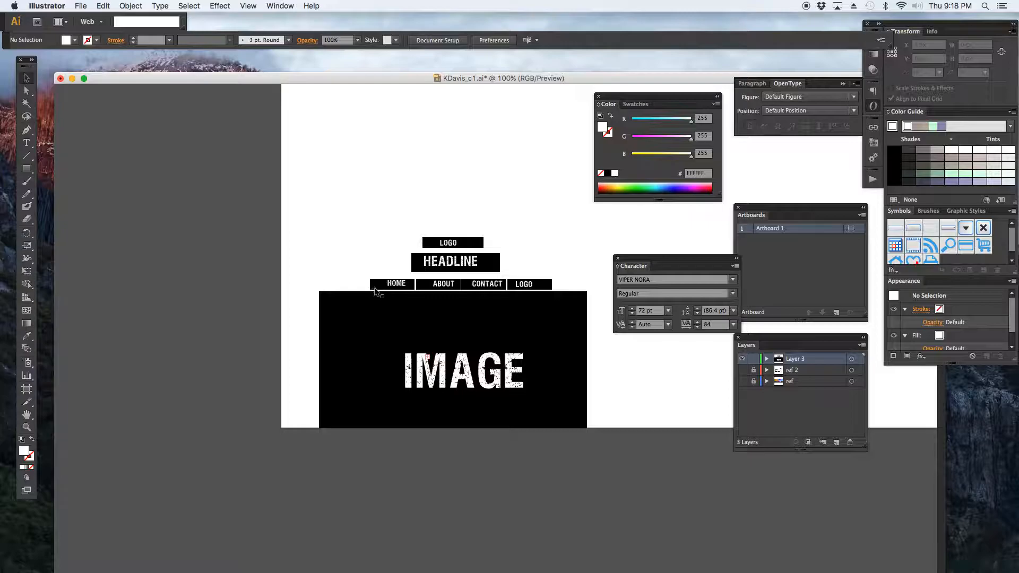
Fill the four navigation menu boxes with the gold colour (C5A717) sampled with the Eyedropper from the palette swatch.
{"action": "left_click", "coordinate": [417, 267]}
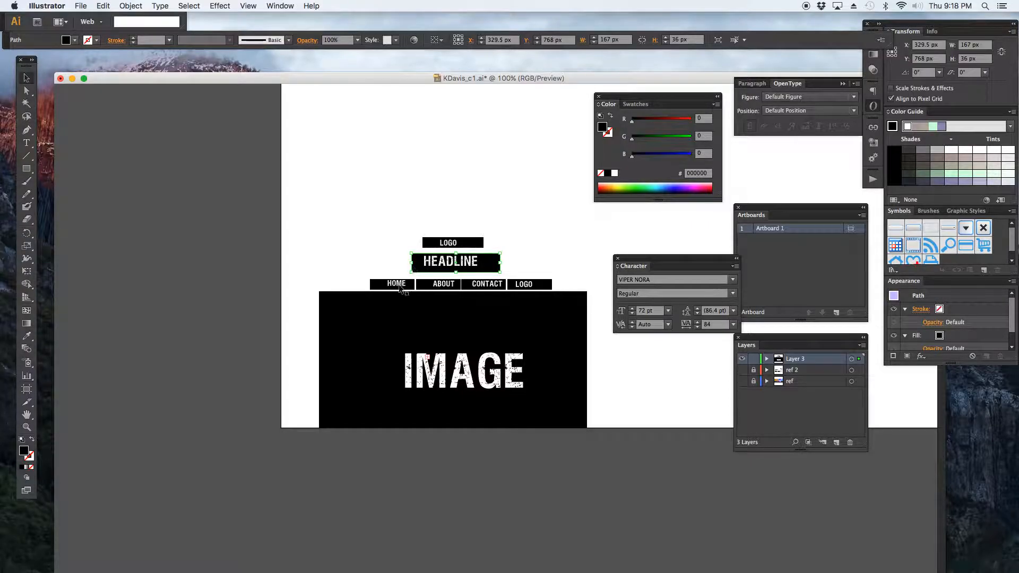
{"action": "left_click", "coordinate": [381, 286]}
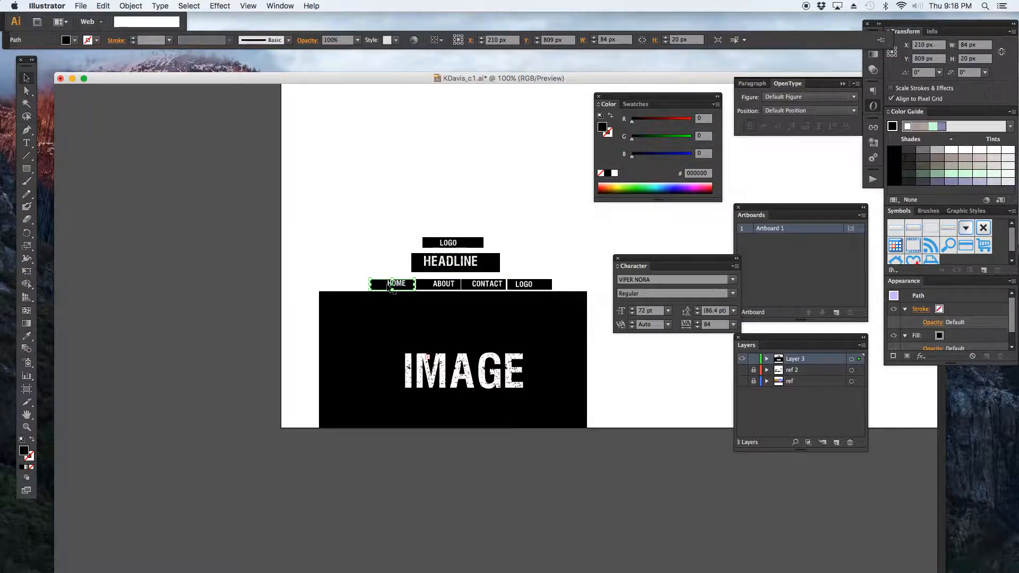
{"action": "left_click", "coordinate": [427, 288], "text": "shift"}
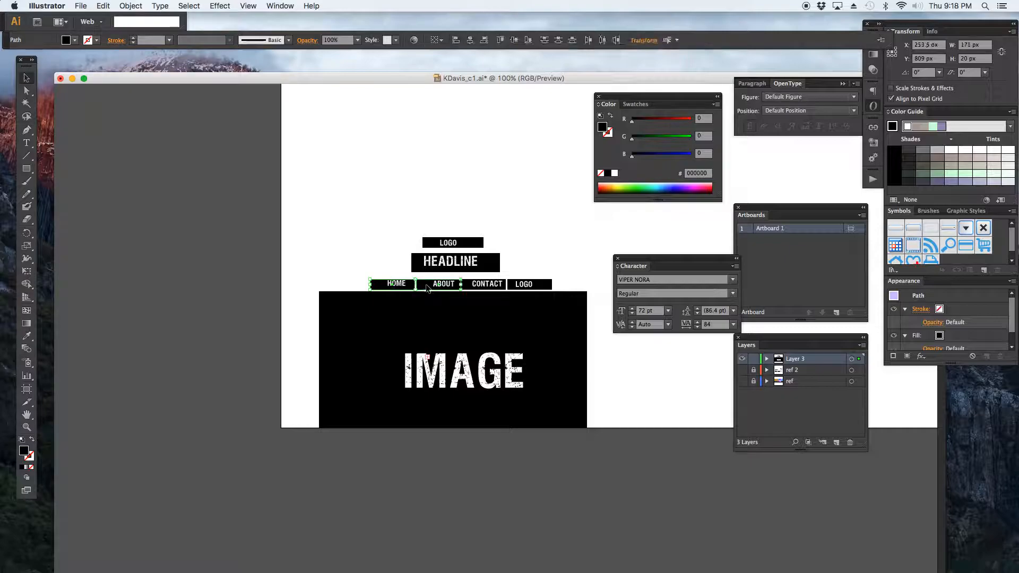
{"action": "left_click", "coordinate": [475, 287], "text": "shift"}
{"action": "left_click", "coordinate": [538, 286], "text": "shift"}
{"action": "left_click", "coordinate": [665, 183]}
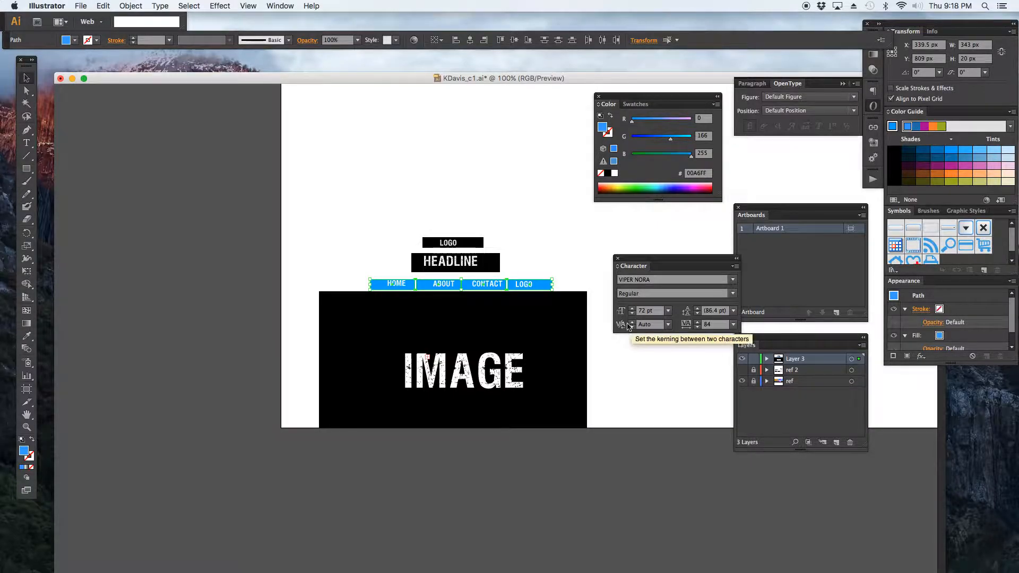
{"action": "scroll", "coordinate": [571, 301], "scroll_direction": "up", "scroll_amount": 10}
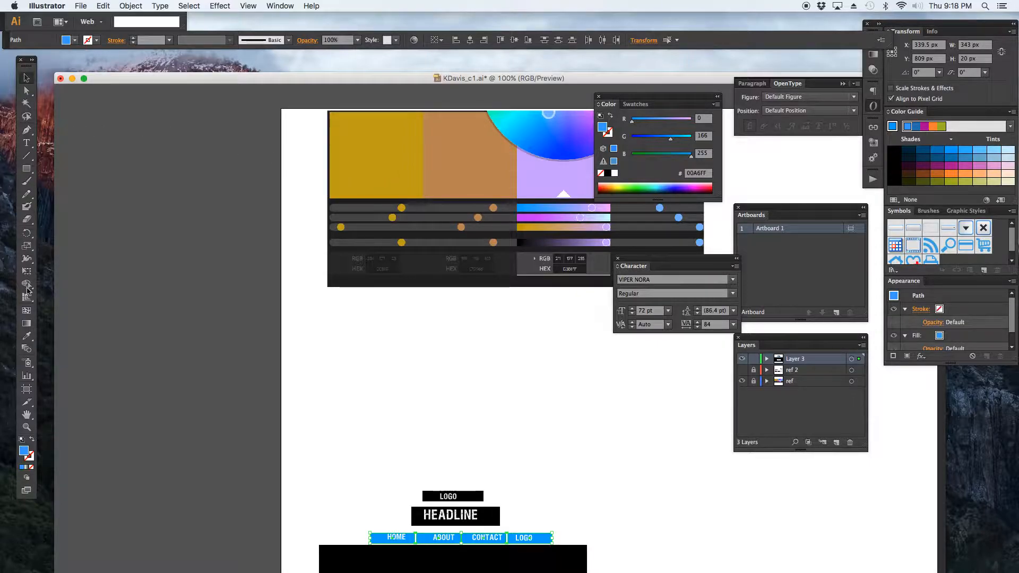
{"action": "left_click", "coordinate": [28, 336]}
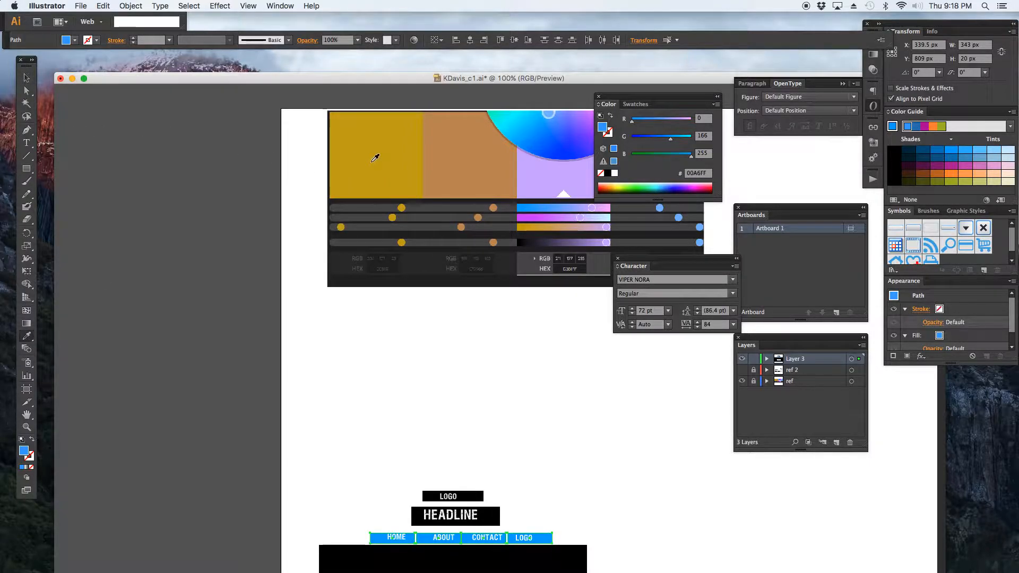
{"action": "left_click", "coordinate": [375, 158]}
{"action": "left_click", "coordinate": [27, 78]}
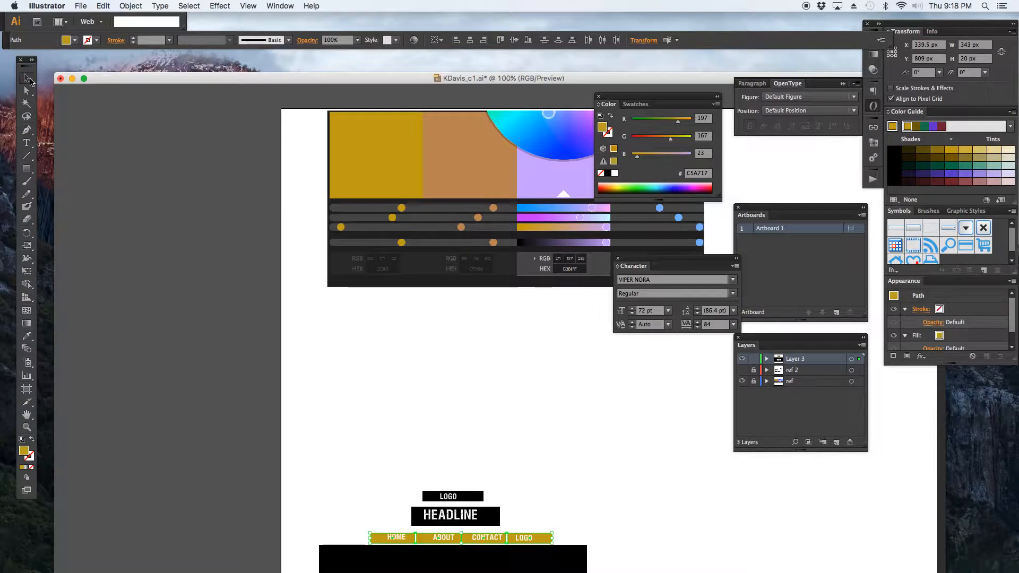
{"action": "left_click", "coordinate": [310, 438]}
Save the document.
{"action": "scroll", "coordinate": [277, 423], "scroll_direction": "down", "scroll_amount": 5}
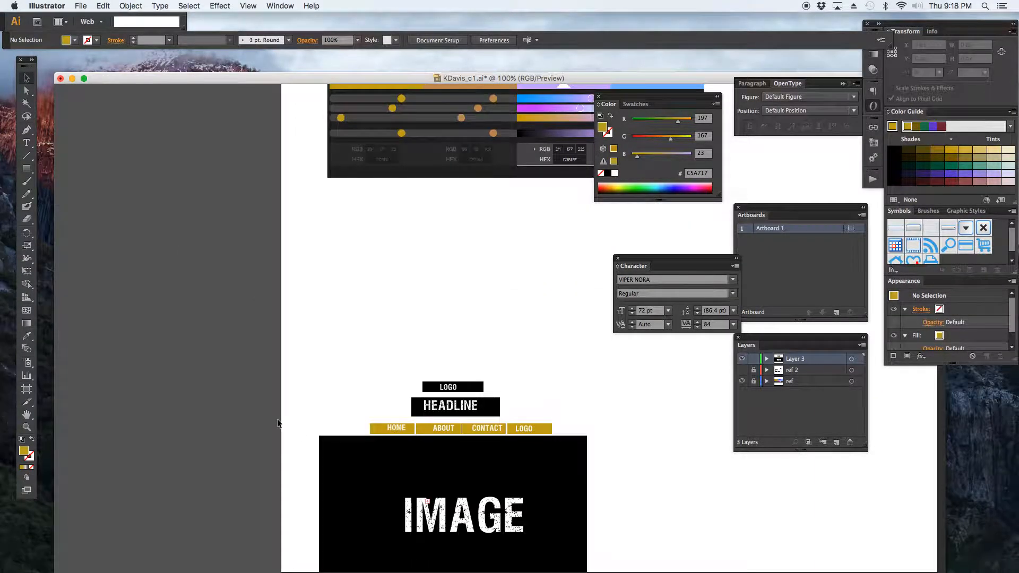
{"action": "scroll", "coordinate": [278, 422], "scroll_direction": "down", "scroll_amount": 1}
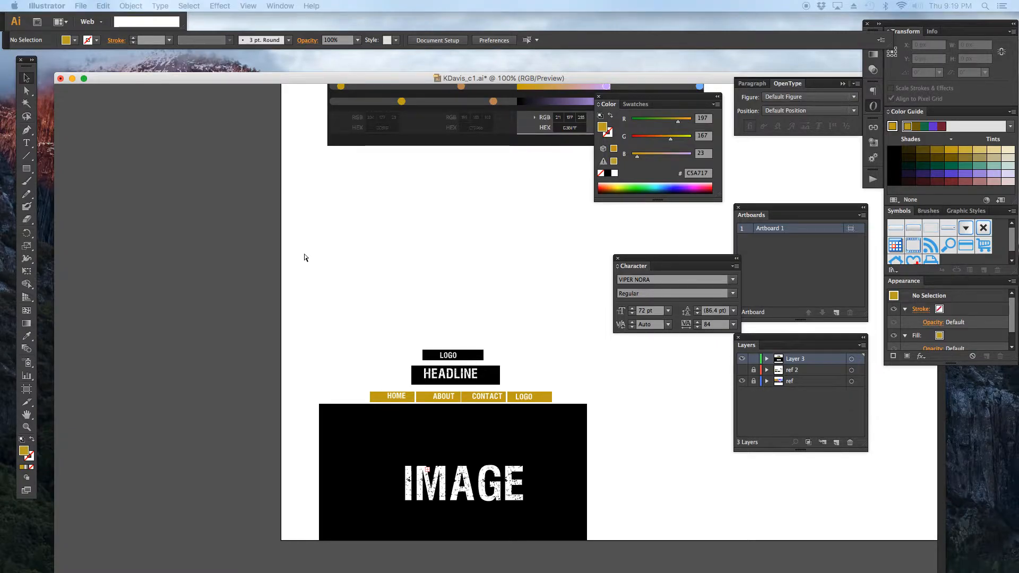
{"action": "key", "text": "super+s"}
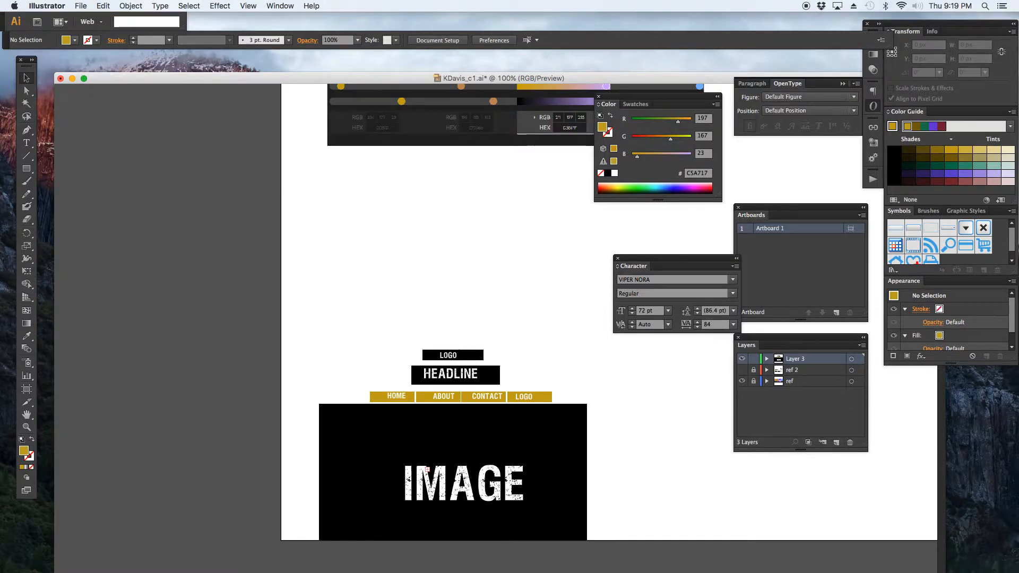